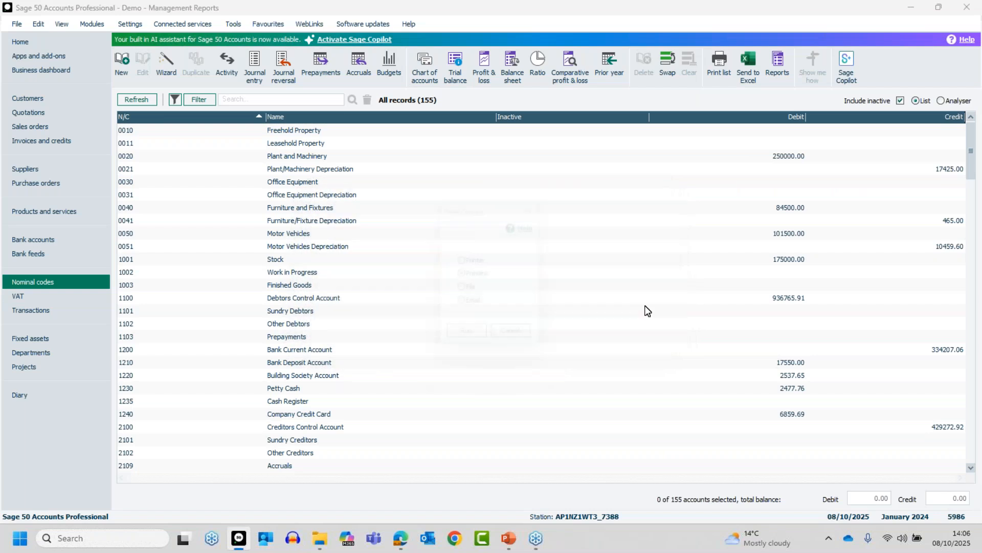
- Check which chart of accounts layouts a Profit and Loss preview offers, then cancel the report
{"action": "left_click", "coordinate": [487, 76]}
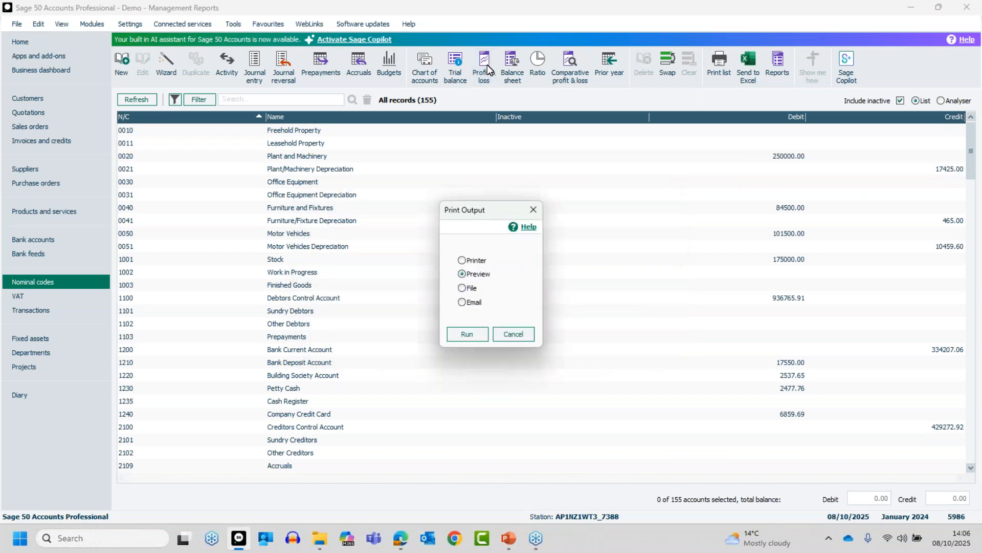
{"action": "left_click", "coordinate": [467, 334]}
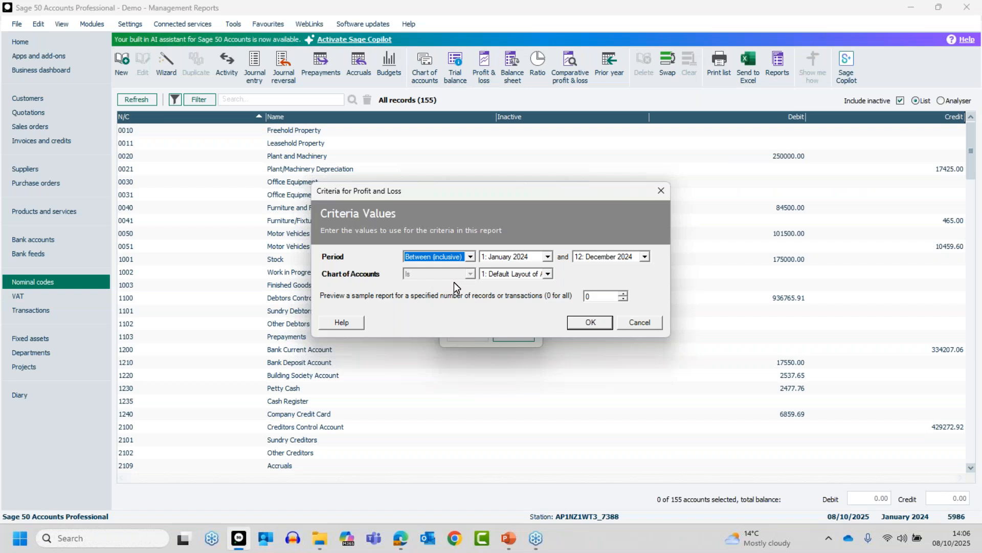
{"action": "left_click", "coordinate": [517, 274]}
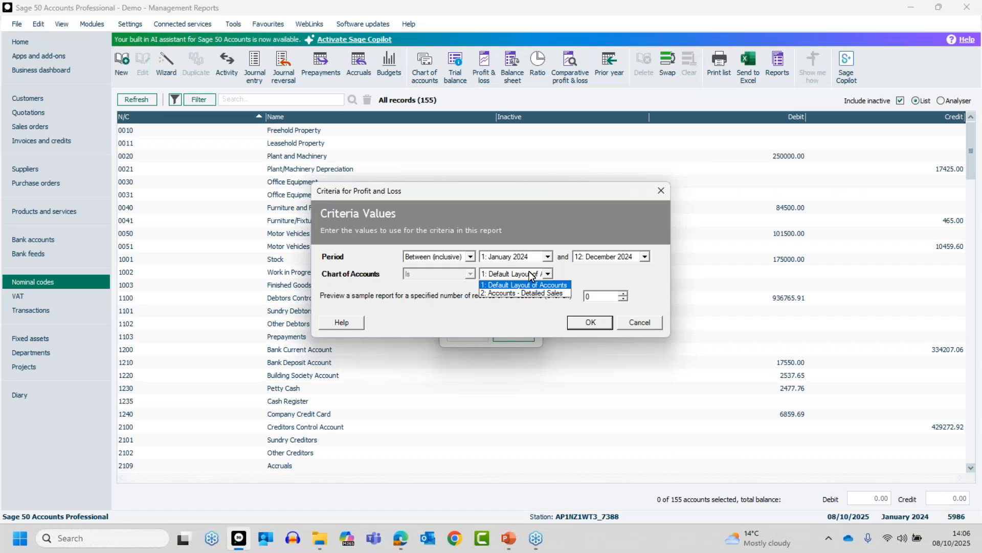
{"action": "left_click", "coordinate": [649, 326]}
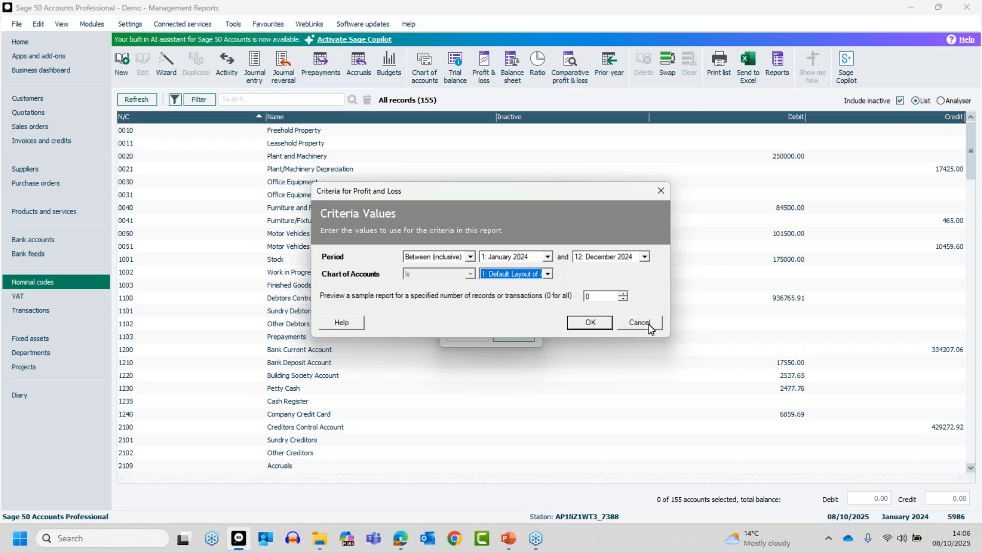
{"action": "left_click", "coordinate": [640, 322]}
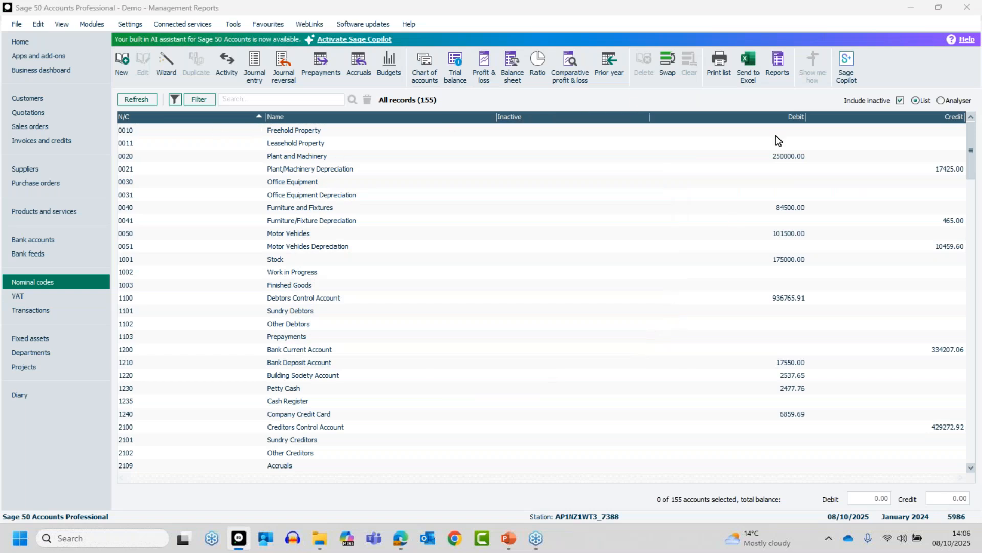
- Compare the nominal area layout view, then open the Chart of Accounts list full screen
{"action": "left_click", "coordinate": [941, 100]}
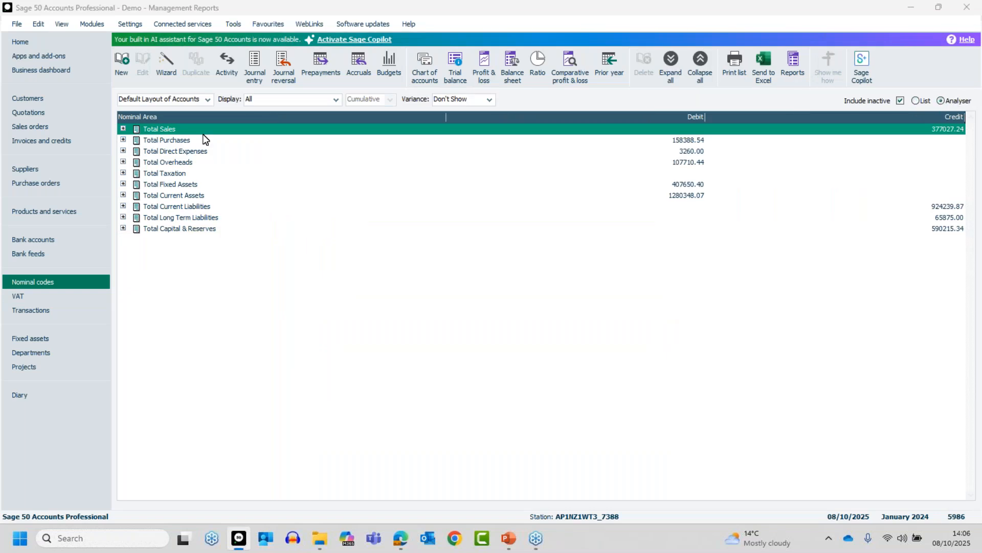
{"action": "left_click", "coordinate": [207, 99]}
{"action": "left_click", "coordinate": [269, 223]}
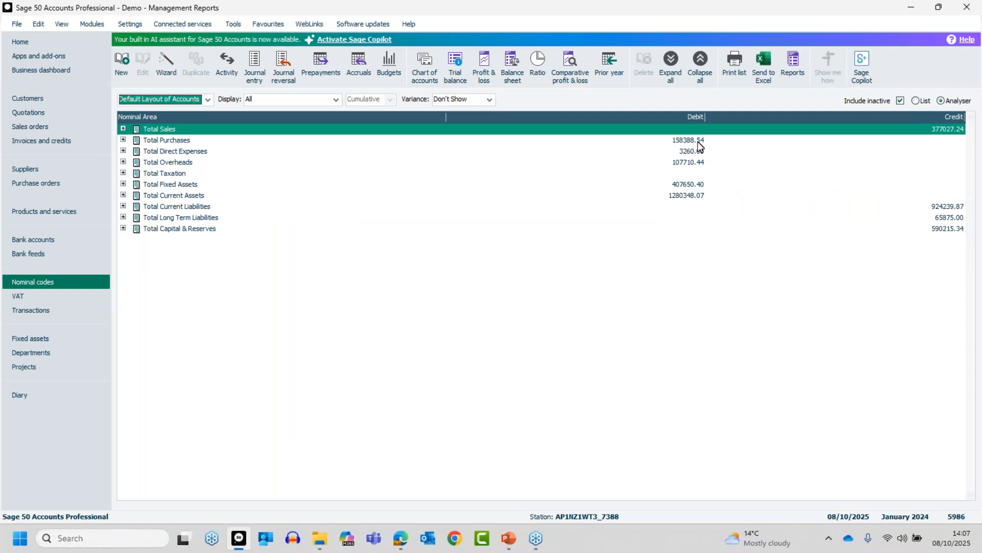
{"action": "left_click", "coordinate": [916, 100]}
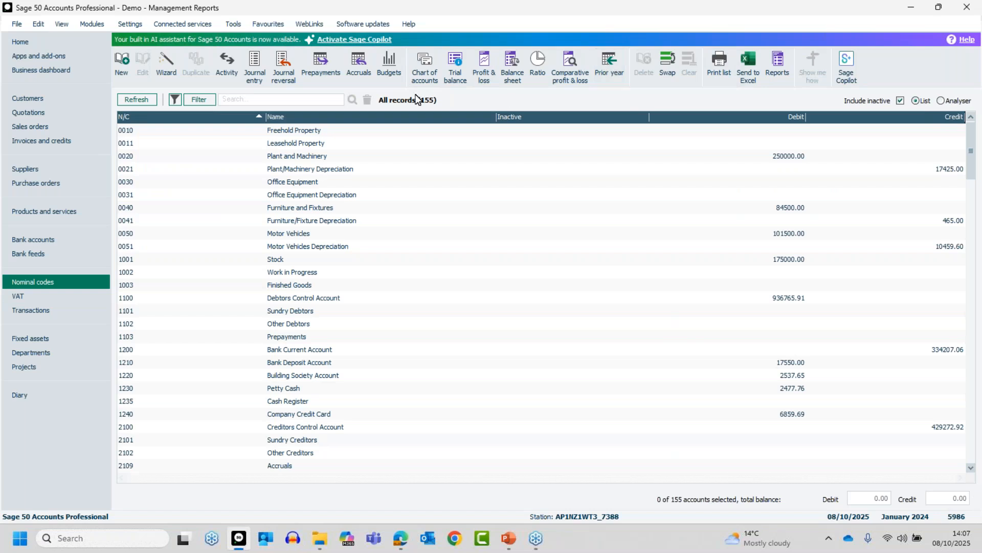
{"action": "left_click", "coordinate": [426, 62]}
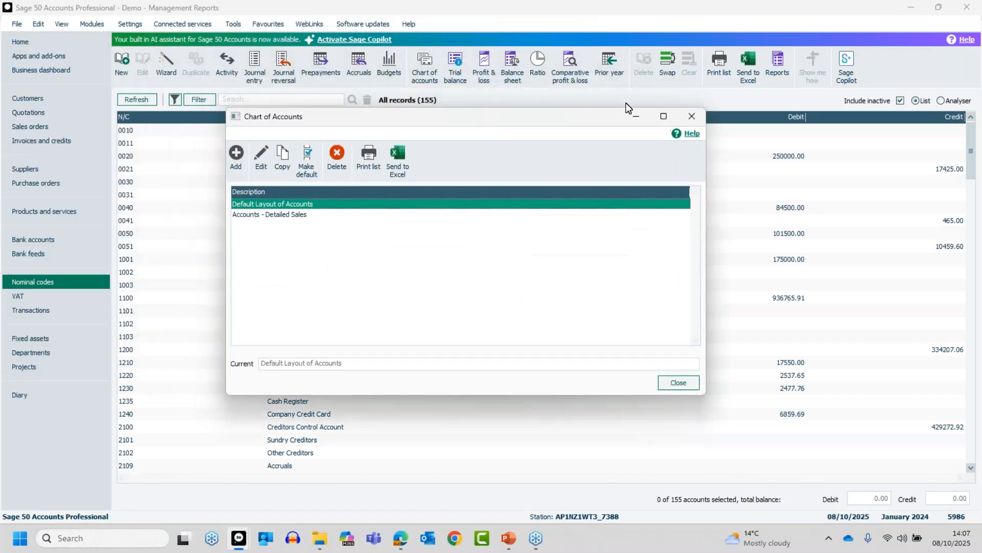
{"action": "left_click", "coordinate": [664, 117]}
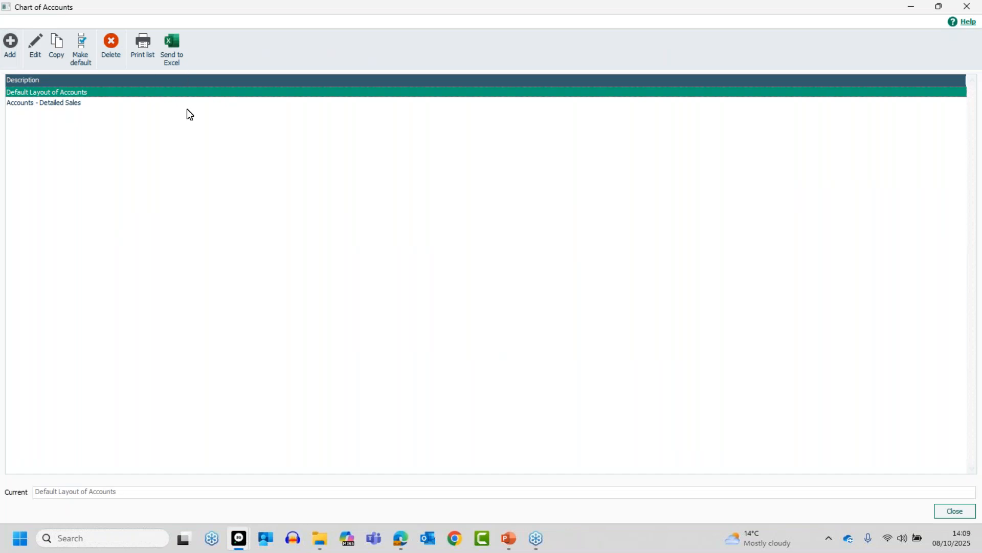
- Add a chart of accounts named MC and save it incomplete as a partial layout
{"action": "left_click", "coordinate": [13, 46]}
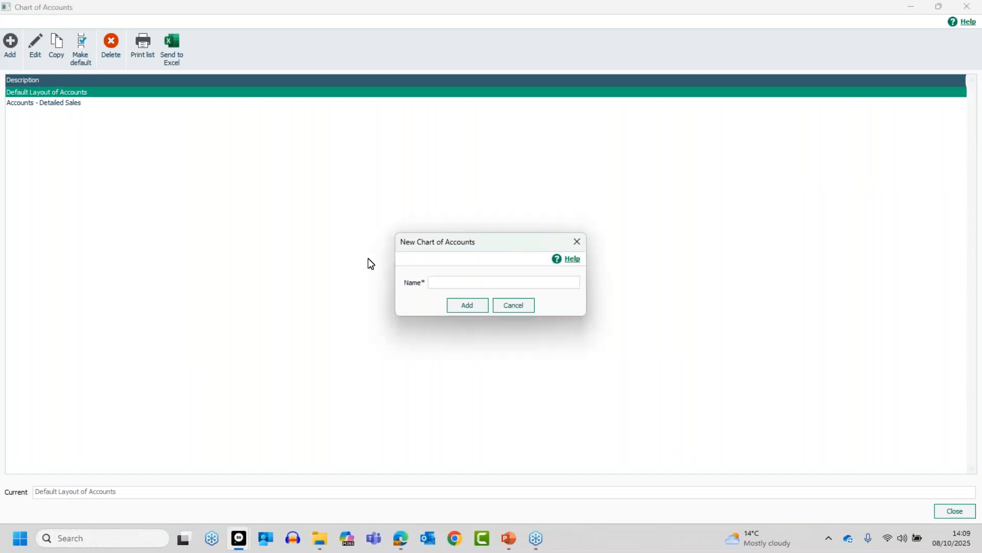
{"action": "type", "text": "MC"}
{"action": "left_click", "coordinate": [468, 306]}
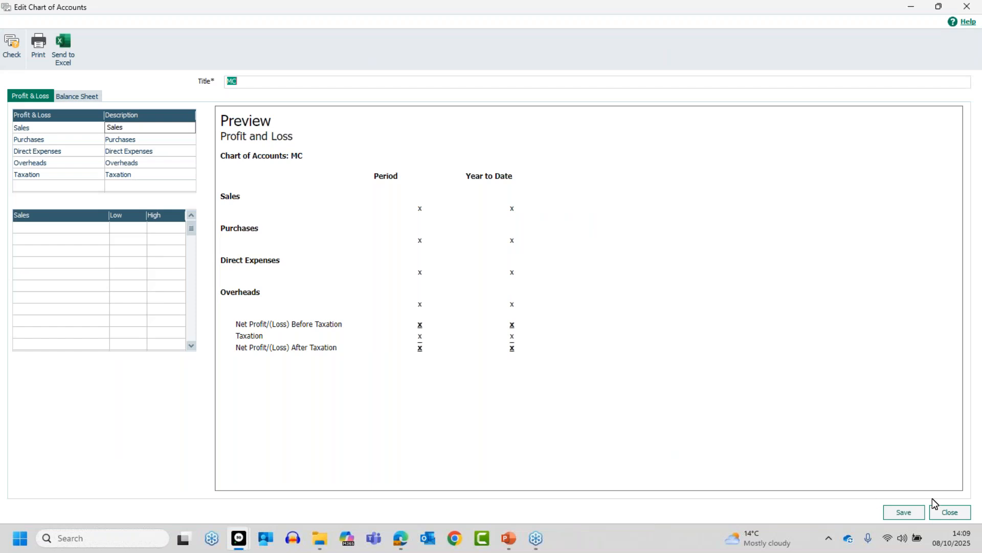
{"action": "left_click", "coordinate": [918, 517]}
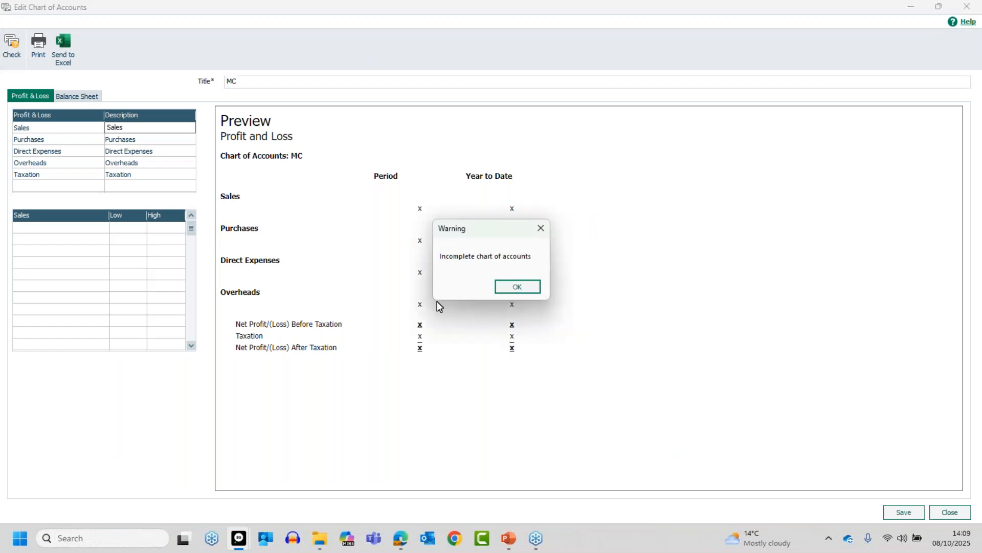
{"action": "left_click", "coordinate": [514, 286]}
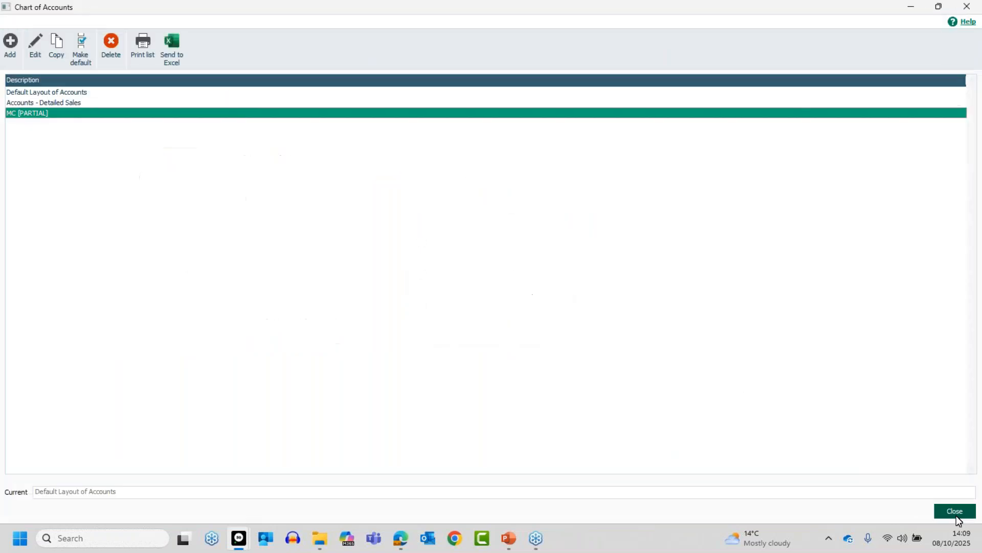
- Inspect the Default Layout of Accounts unchanged, then copy it as Copy (1) of Default Layout of Accounts
{"action": "left_click", "coordinate": [32, 92]}
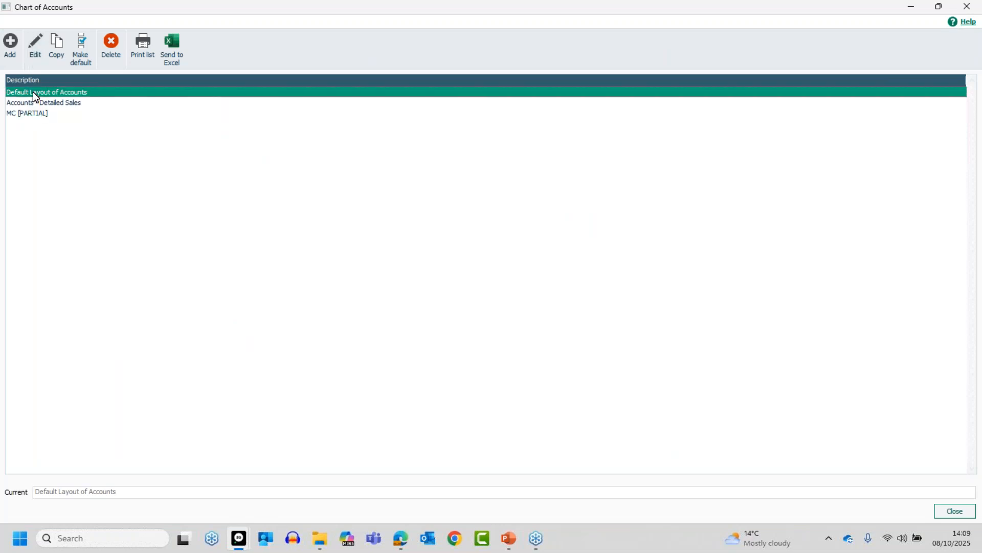
{"action": "left_click", "coordinate": [35, 45]}
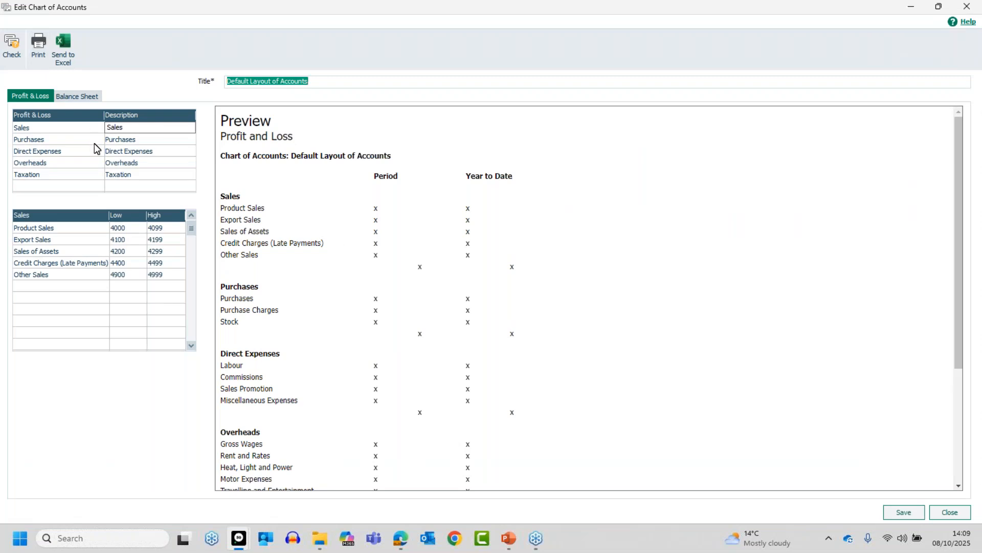
{"action": "left_click", "coordinate": [949, 512]}
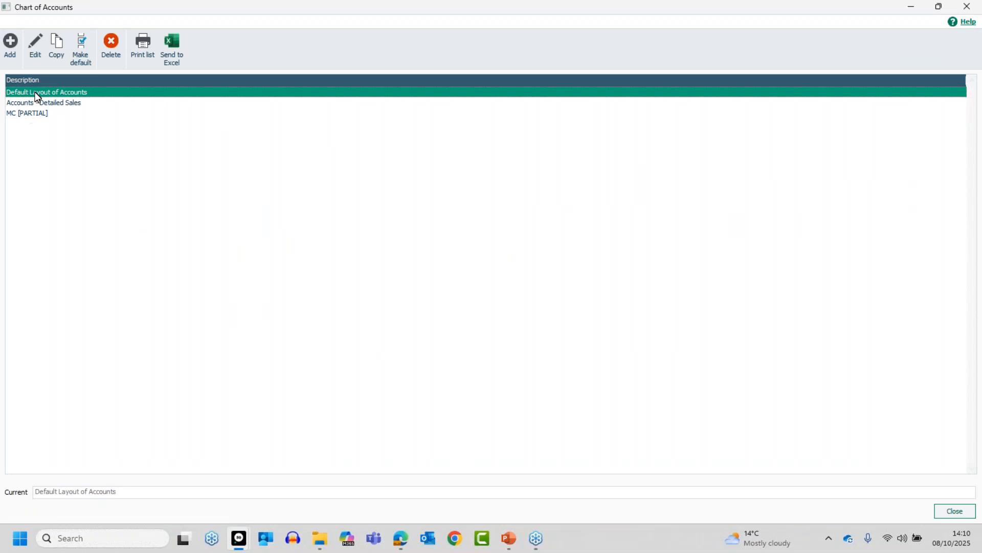
{"action": "left_click", "coordinate": [55, 51]}
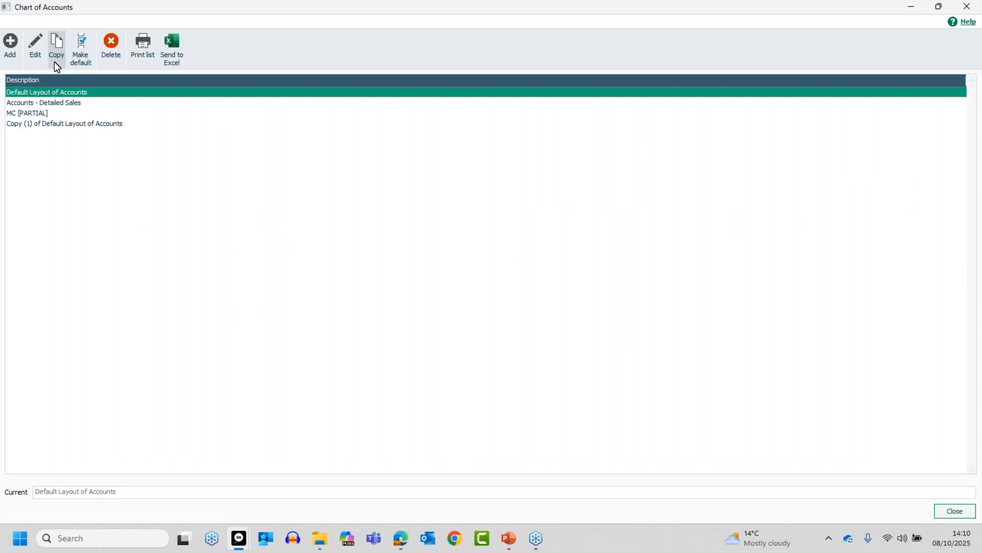
{"action": "left_click", "coordinate": [82, 123]}
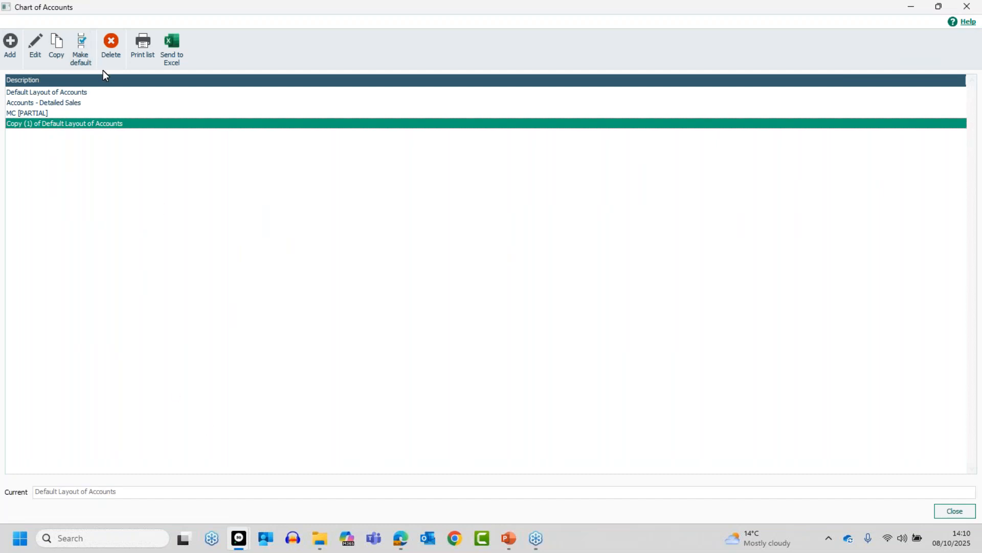
- Set Accounts - Detailed Sales as the default chart of accounts layout
{"action": "left_click", "coordinate": [35, 101]}
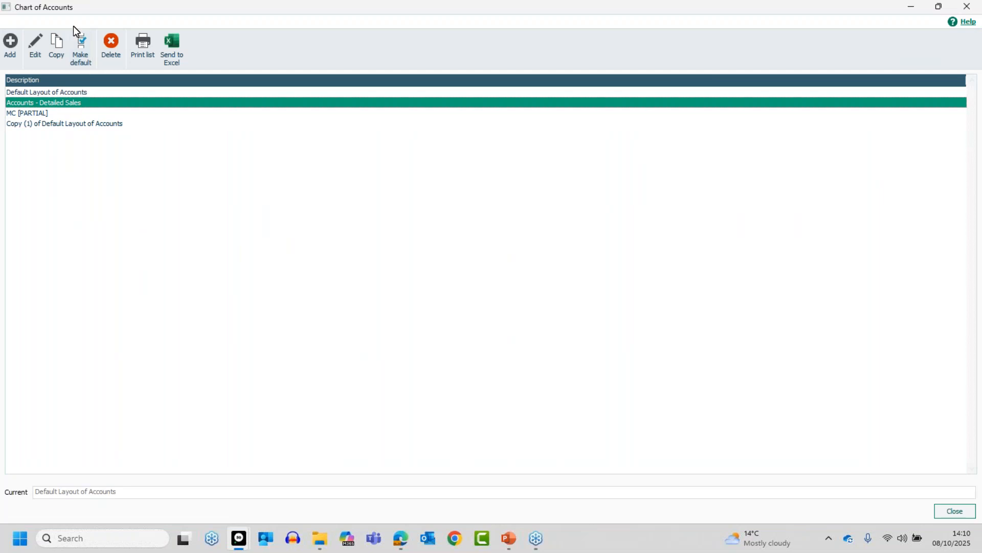
{"action": "left_click", "coordinate": [81, 48]}
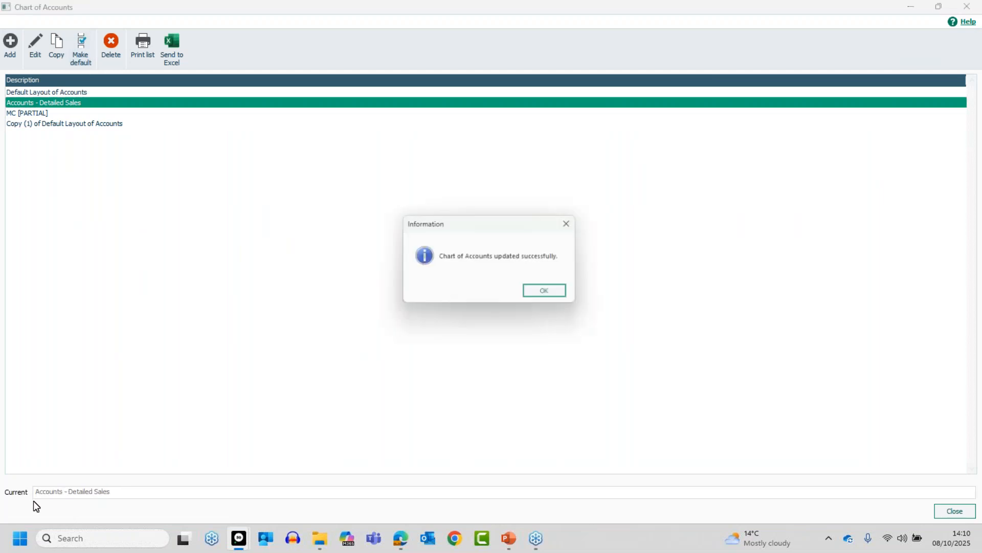
{"action": "left_click", "coordinate": [546, 292]}
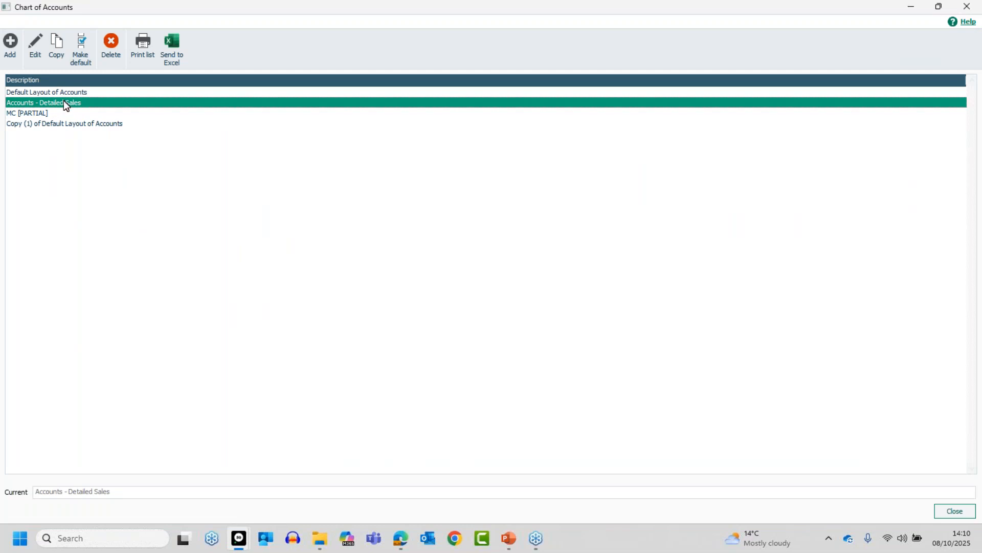
- Try deleting Accounts - Detailed Sales; Sage refuses because it is the default
{"action": "left_click", "coordinate": [113, 47]}
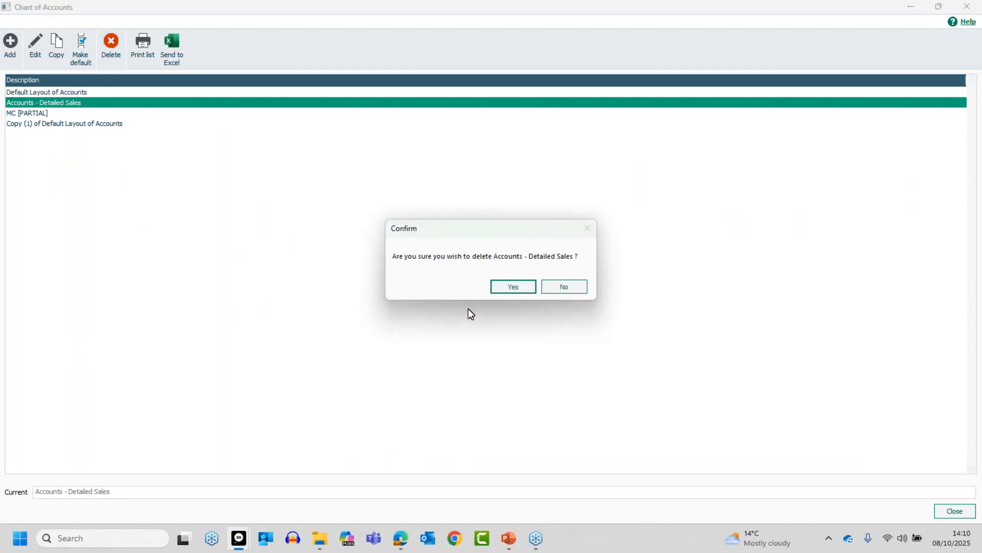
{"action": "left_click", "coordinate": [515, 286]}
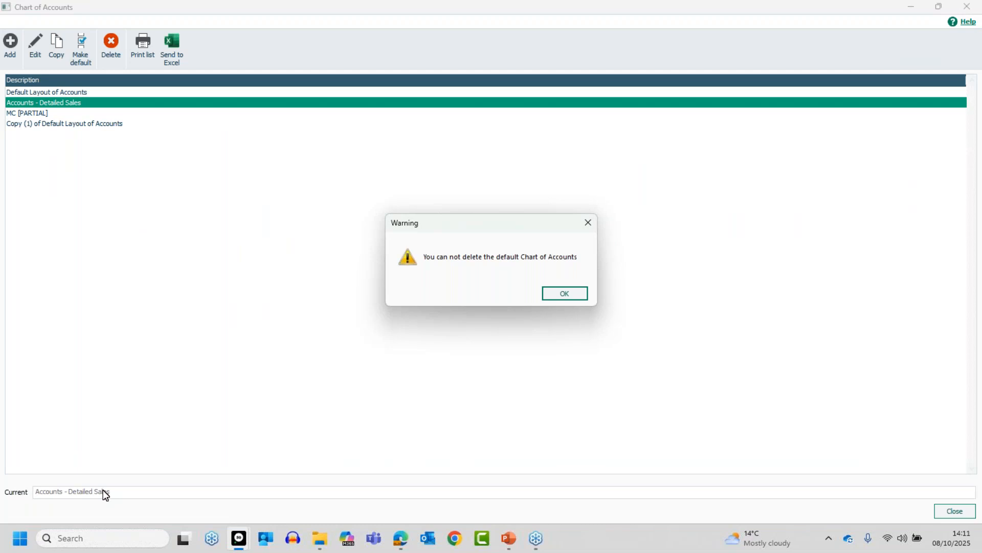
{"action": "left_click", "coordinate": [564, 295]}
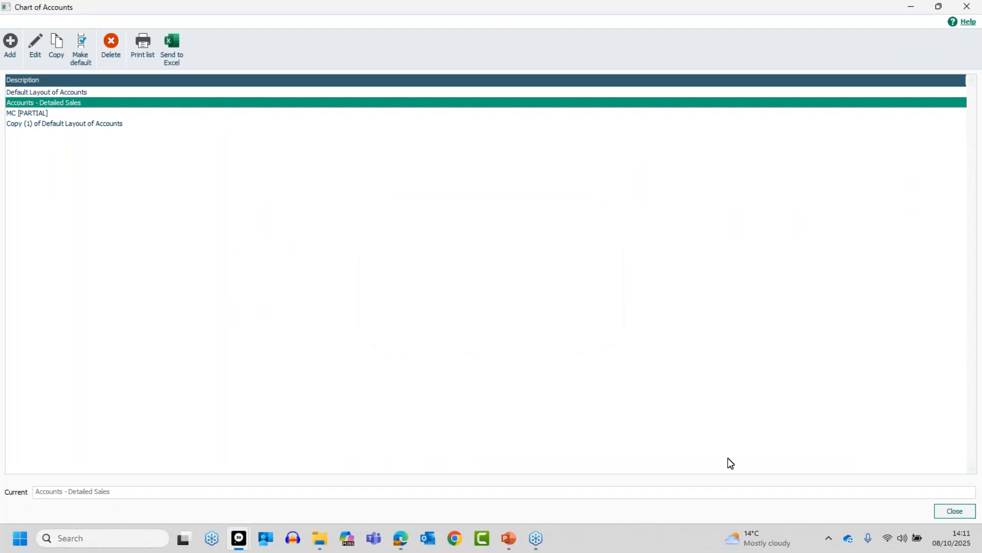
- Preview the Profit and Loss report with the 2: Accounts - Detailed Sales chart selected
{"action": "left_click", "coordinate": [937, 514]}
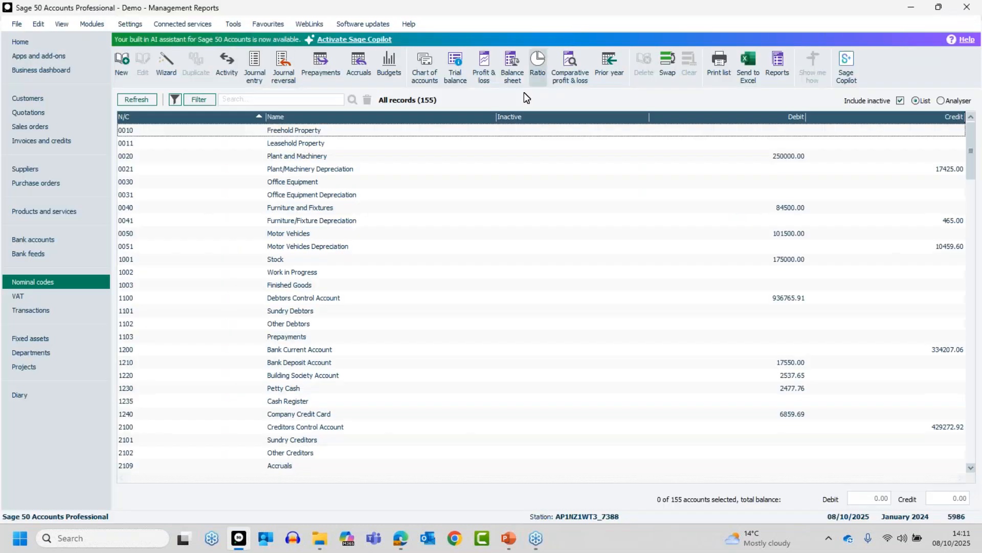
{"action": "left_click", "coordinate": [485, 60]}
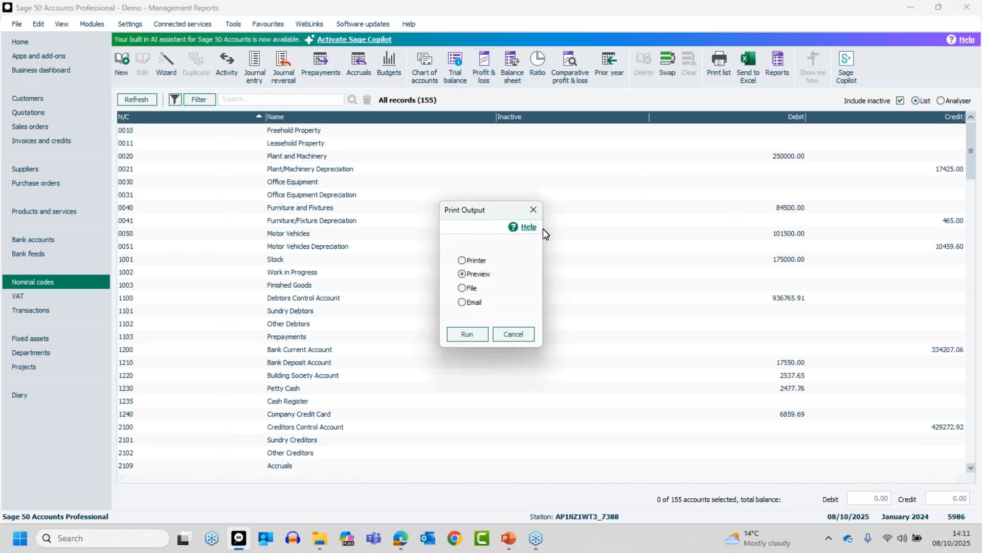
{"action": "left_click", "coordinate": [466, 335]}
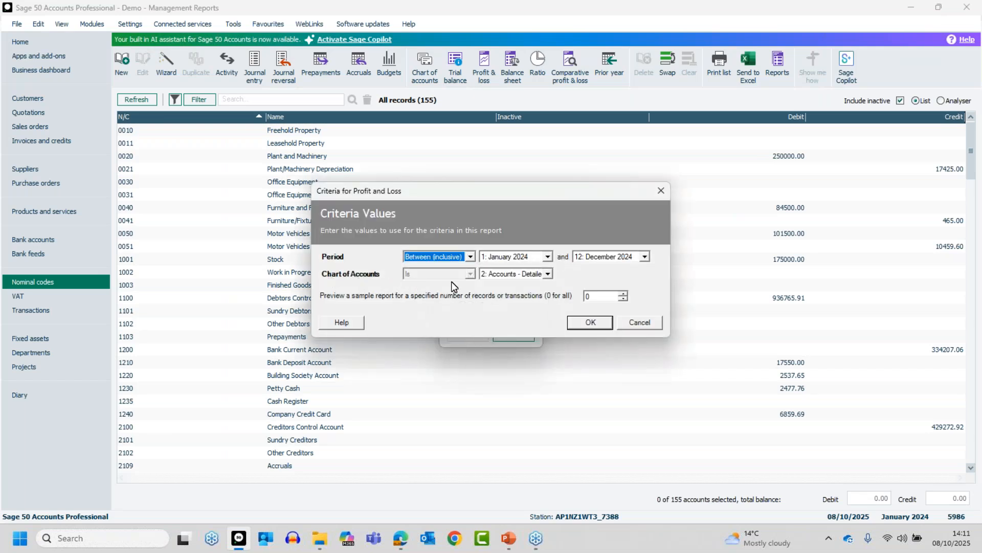
{"action": "left_click", "coordinate": [516, 275]}
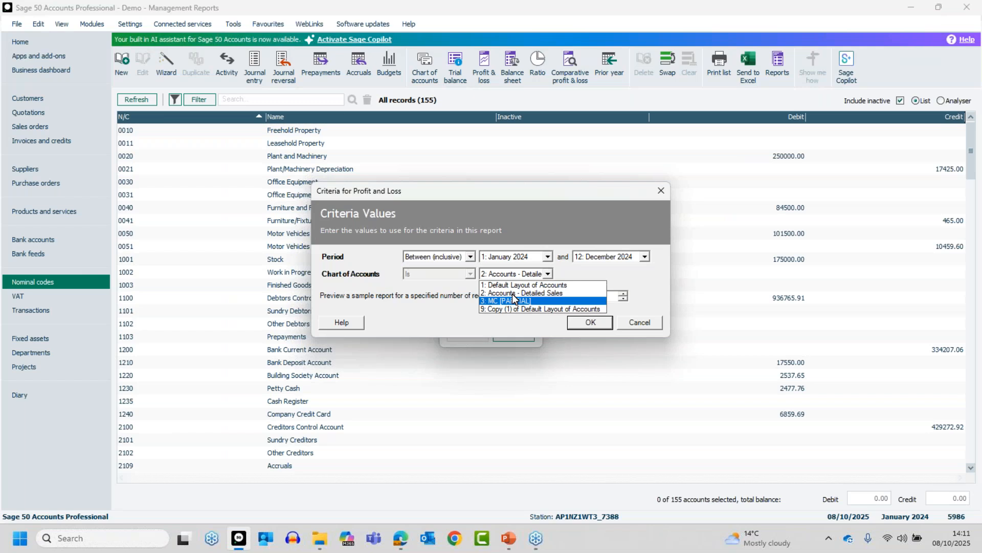
{"action": "left_click", "coordinate": [512, 294]}
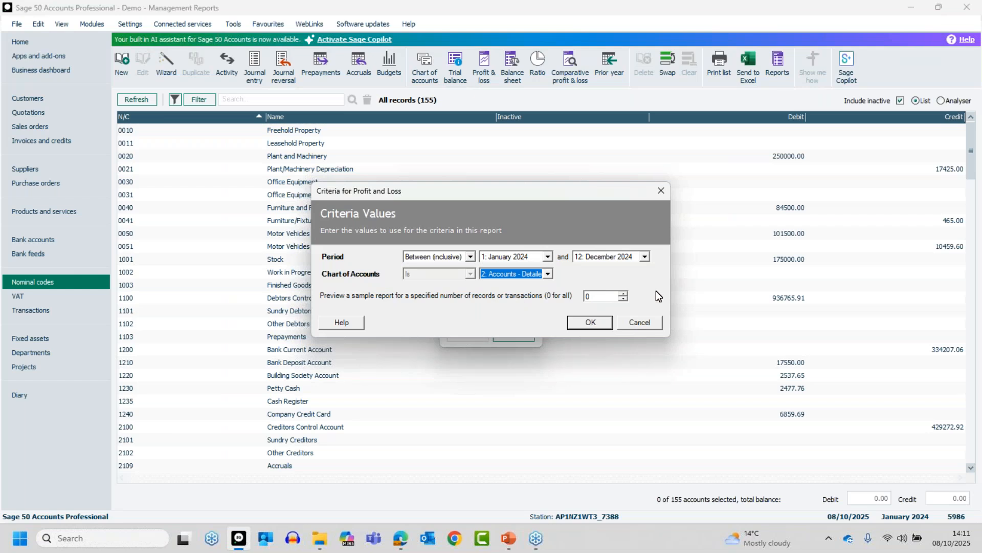
- Cancel the report and make Default Layout of Accounts the default chart again
{"action": "left_click", "coordinate": [640, 322]}
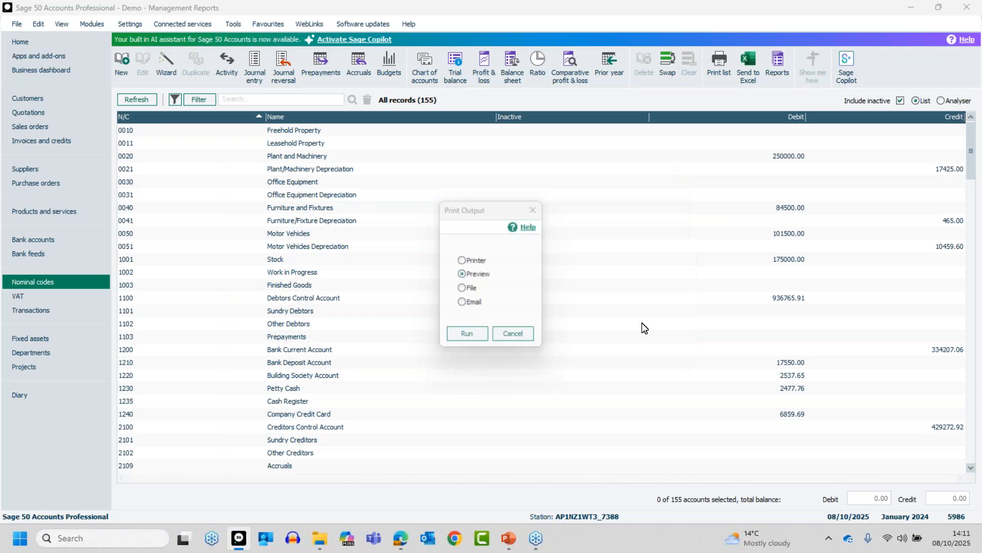
{"action": "left_click", "coordinate": [421, 63]}
{"action": "left_click", "coordinate": [46, 93]}
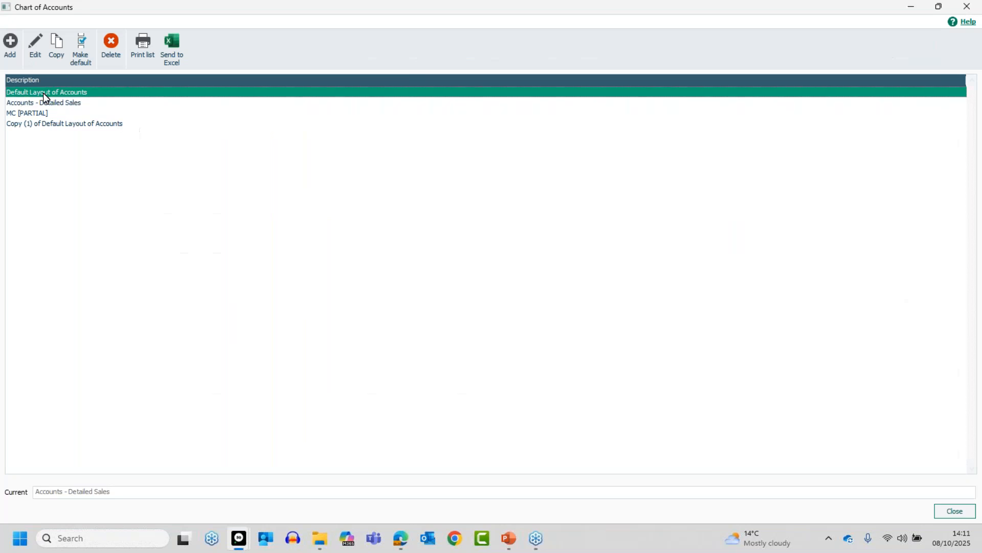
{"action": "left_click", "coordinate": [81, 57]}
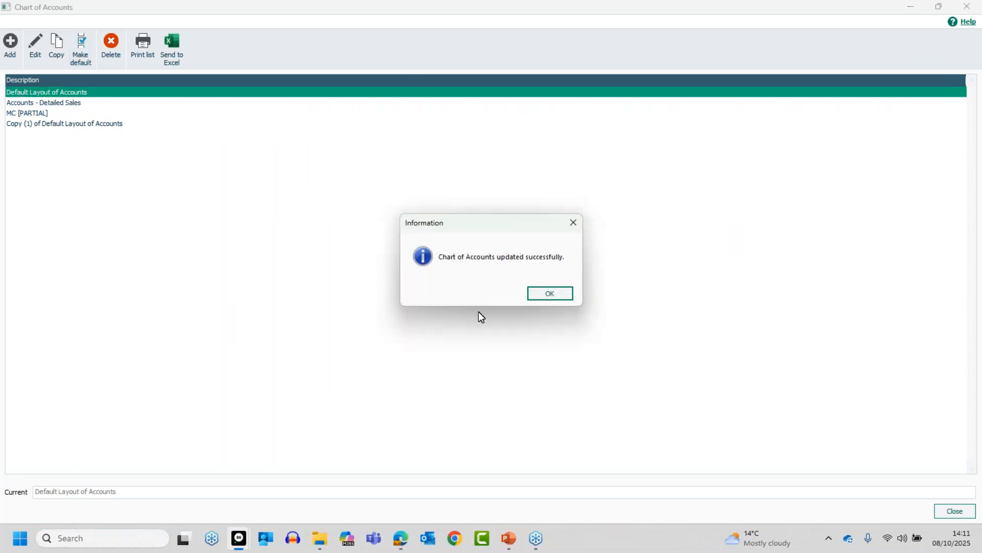
{"action": "left_click", "coordinate": [561, 293]}
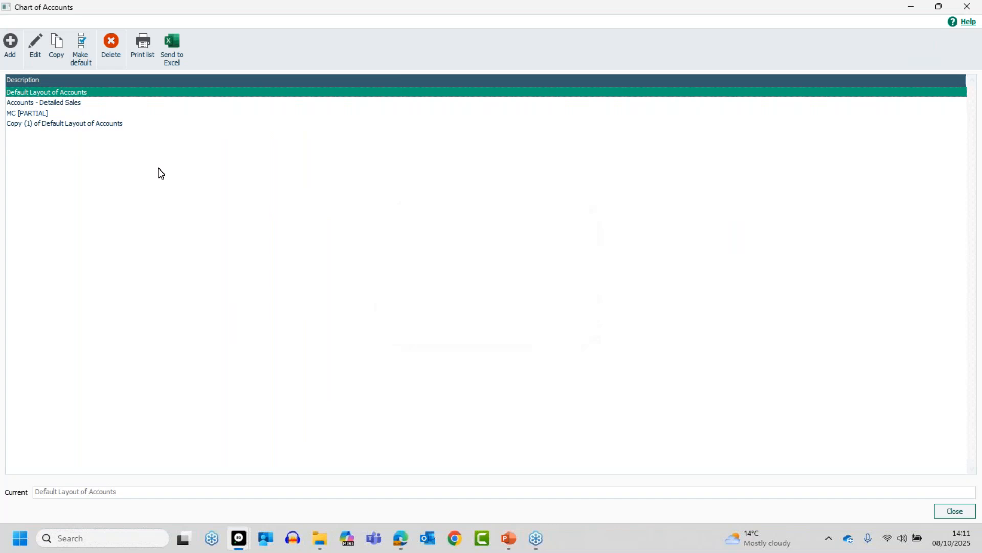
{"action": "left_click", "coordinate": [36, 113]}
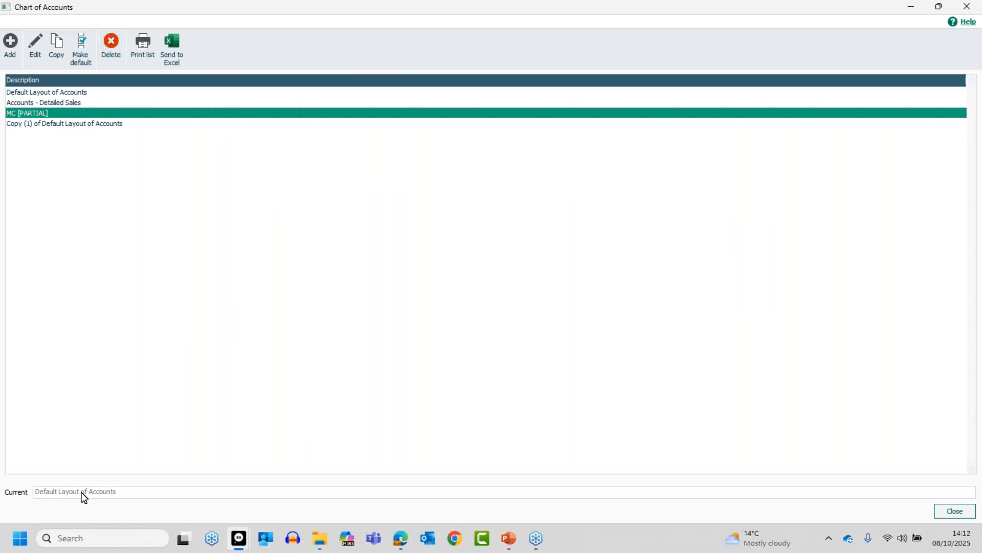
- Delete the MC [PARTIAL] layout, confirming with Yes
{"action": "left_click", "coordinate": [111, 46]}
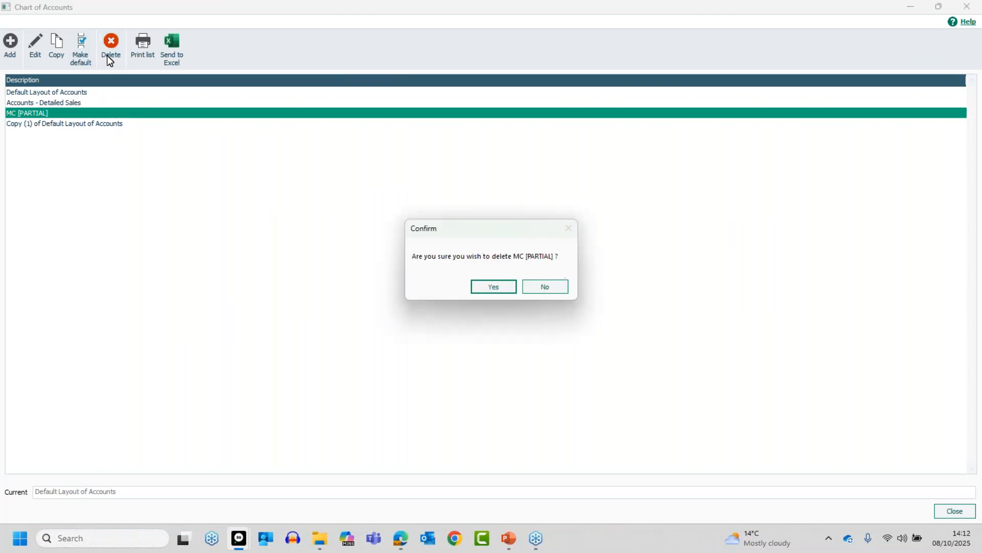
{"action": "left_click", "coordinate": [493, 286]}
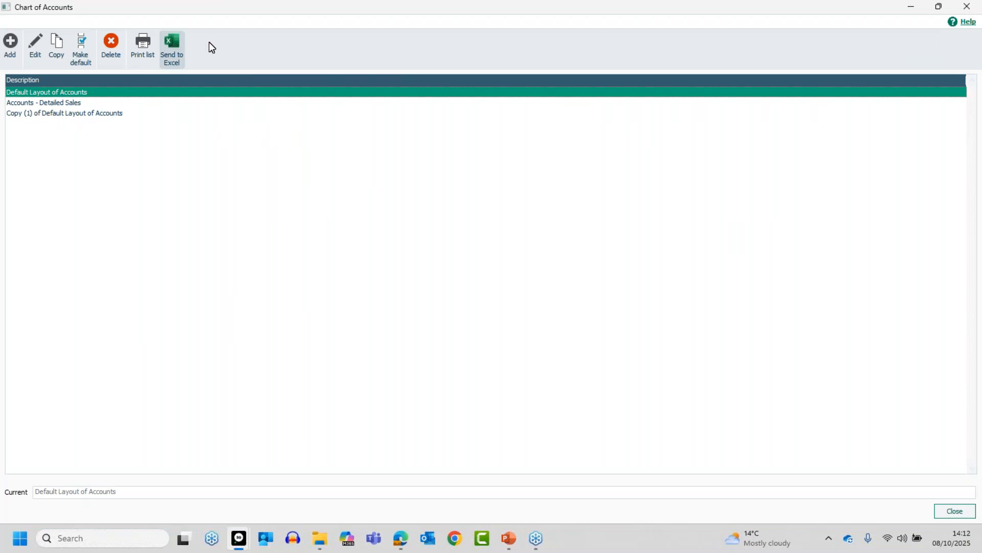
{"action": "left_click", "coordinate": [173, 45]}
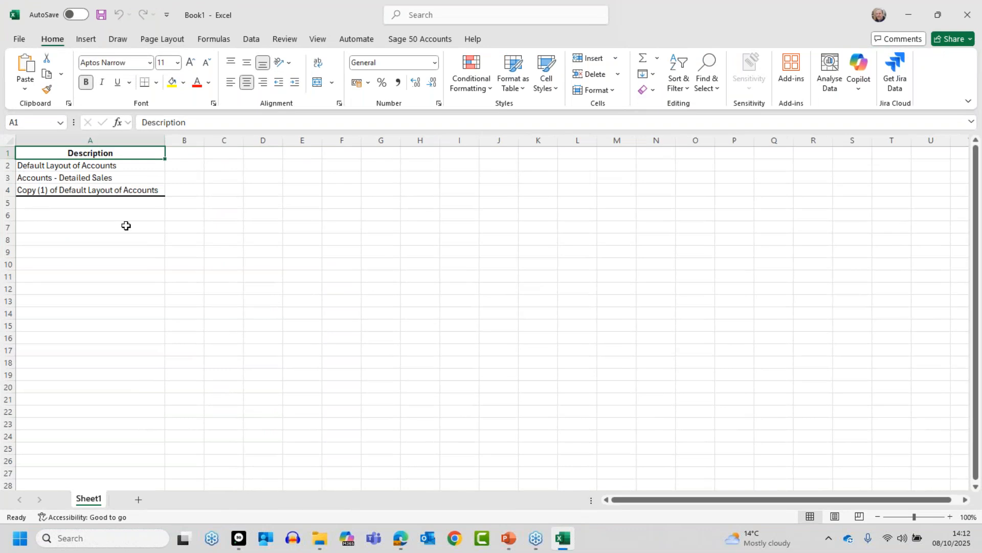
{"action": "left_click", "coordinate": [966, 18]}
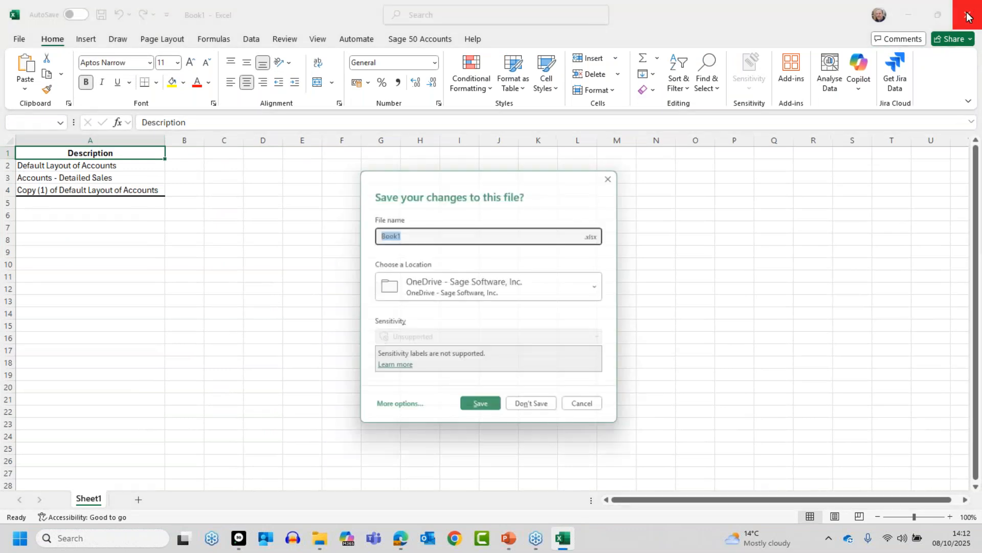
{"action": "left_click", "coordinate": [540, 407]}
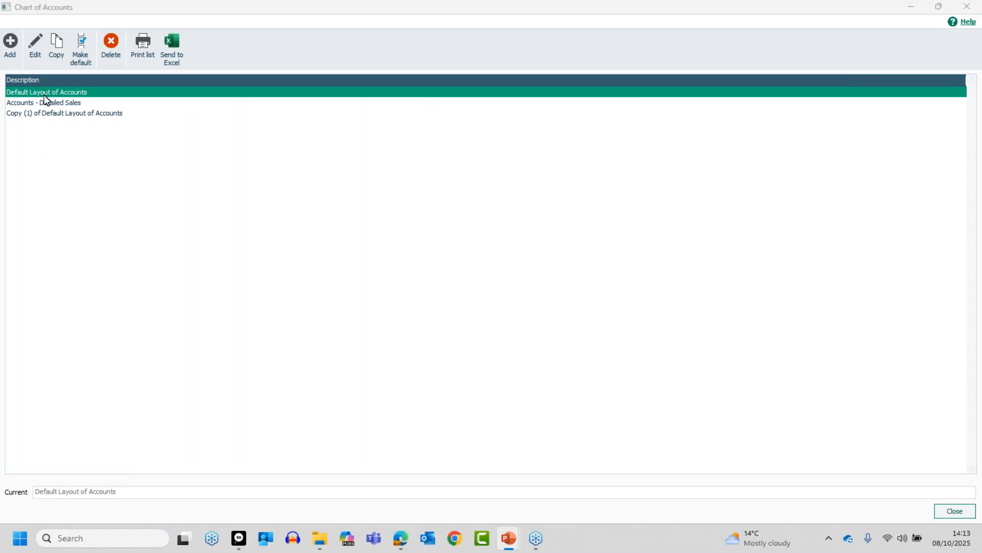
- Edit the Default Layout of Accounts, comparing its Balance Sheet and Profit & Loss categories
{"action": "left_click", "coordinate": [36, 56]}
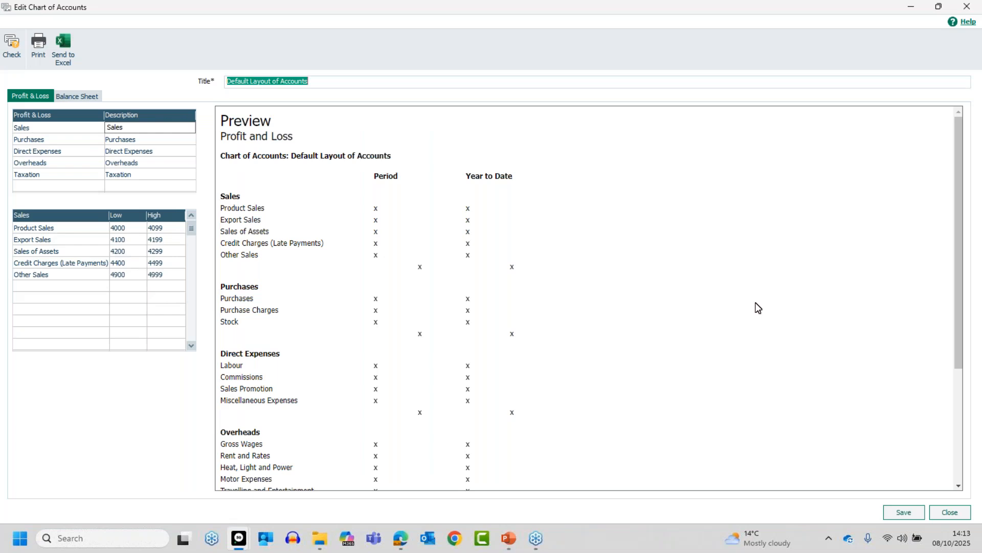
{"action": "left_click", "coordinate": [77, 98]}
{"action": "left_click", "coordinate": [41, 99]}
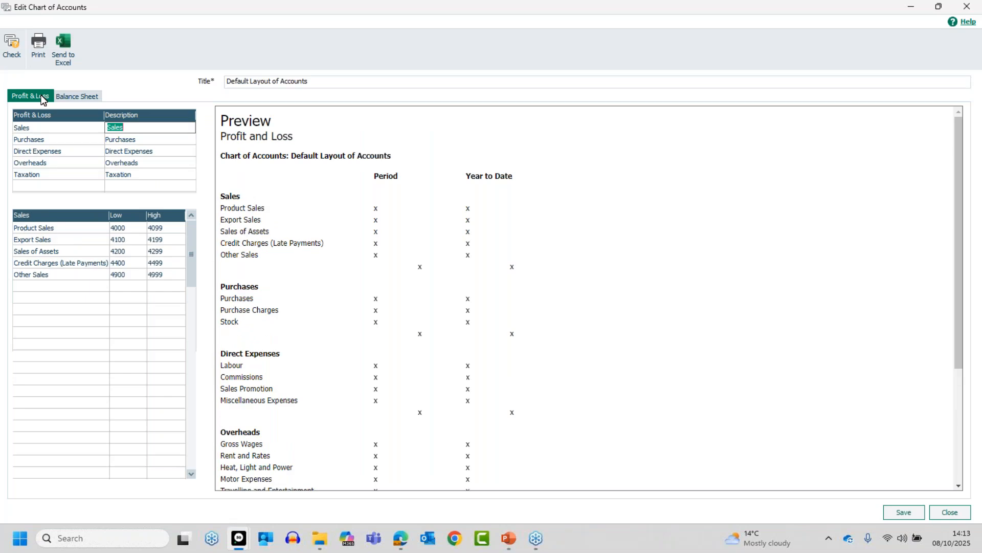
{"action": "left_click", "coordinate": [74, 98]}
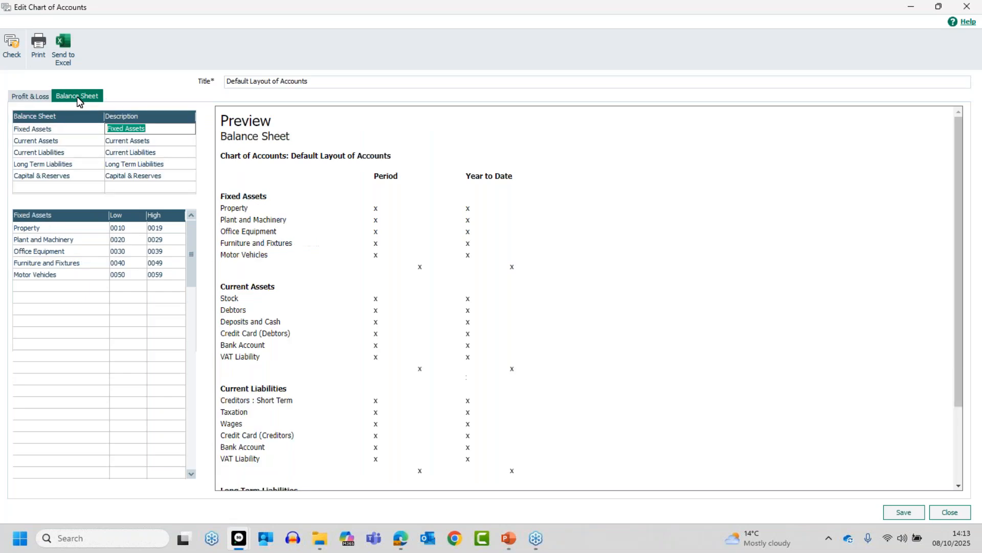
{"action": "left_click", "coordinate": [32, 100]}
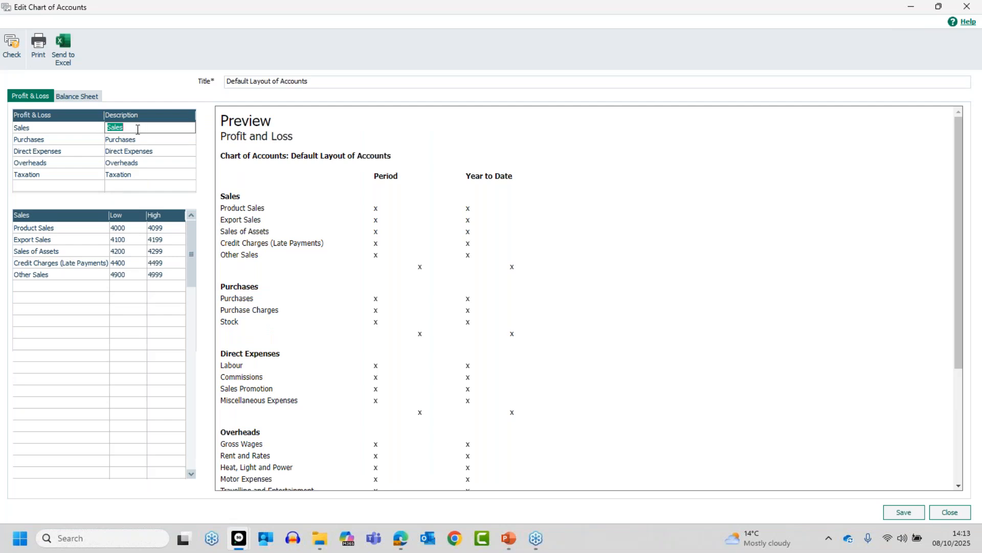
{"action": "key", "text": "BackSpace"}
{"action": "type", "text": "Income"}
{"action": "left_click", "coordinate": [134, 137]}
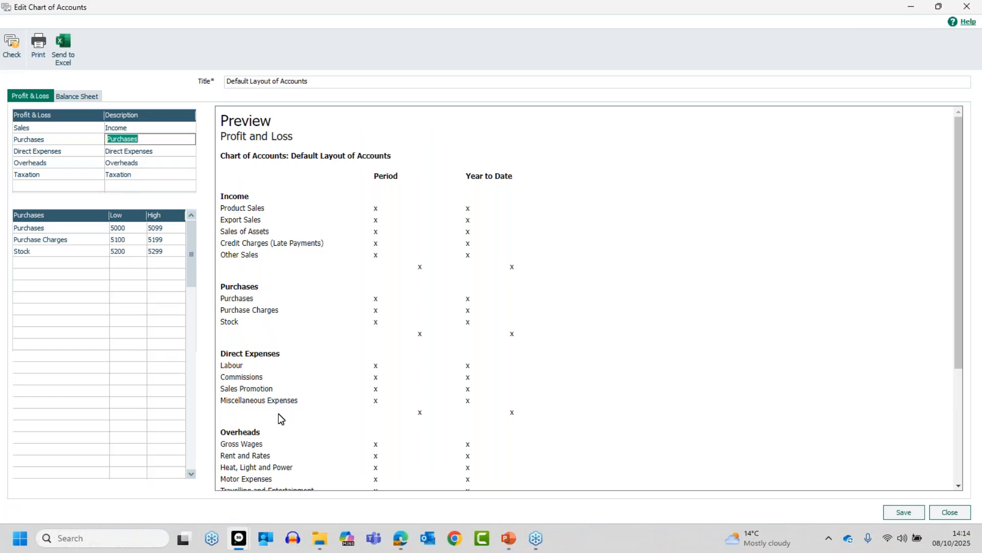
{"action": "left_click", "coordinate": [129, 128]}
{"action": "type", "text": "Sales"}
{"action": "key", "text": "Tab"}
{"action": "left_click", "coordinate": [45, 127]}
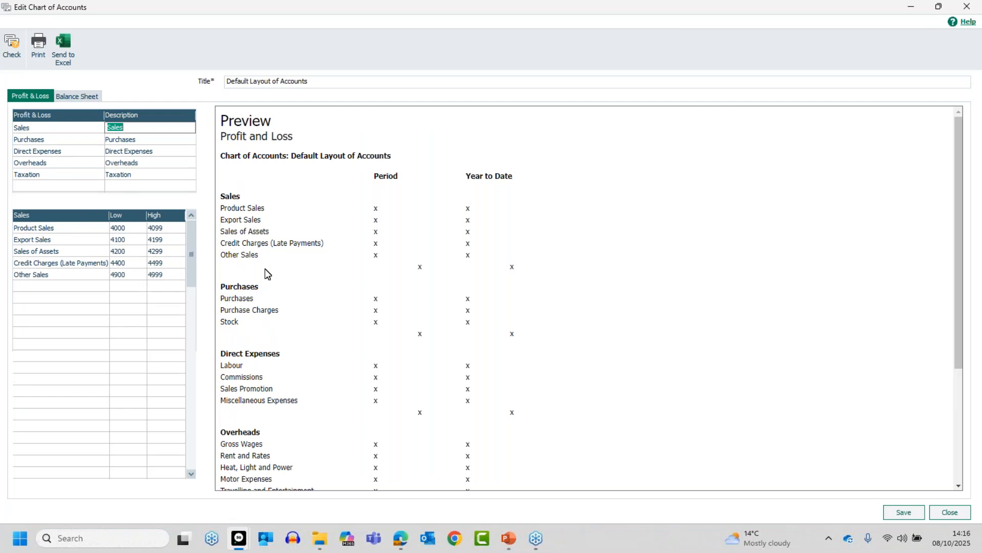
{"action": "left_click", "coordinate": [75, 139]}
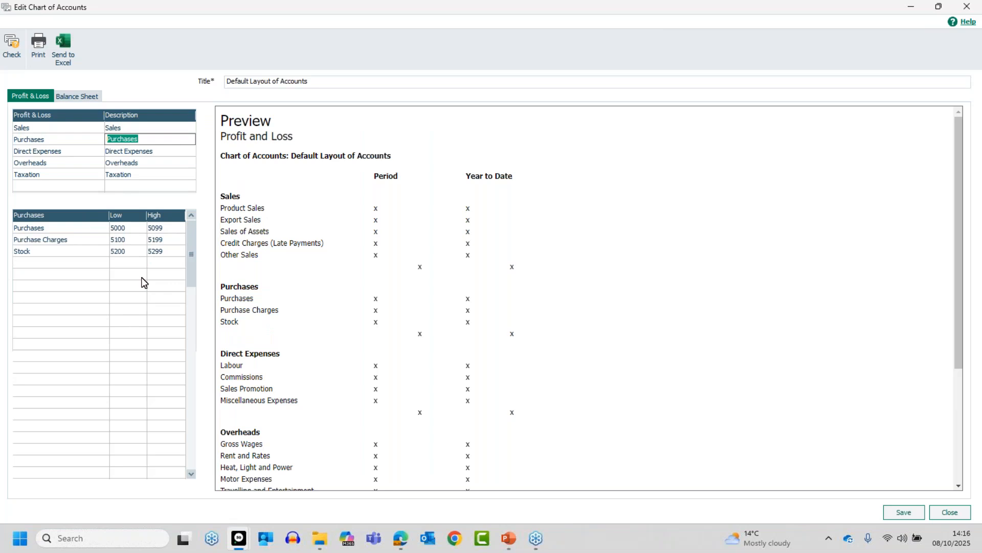
{"action": "left_click", "coordinate": [73, 152]}
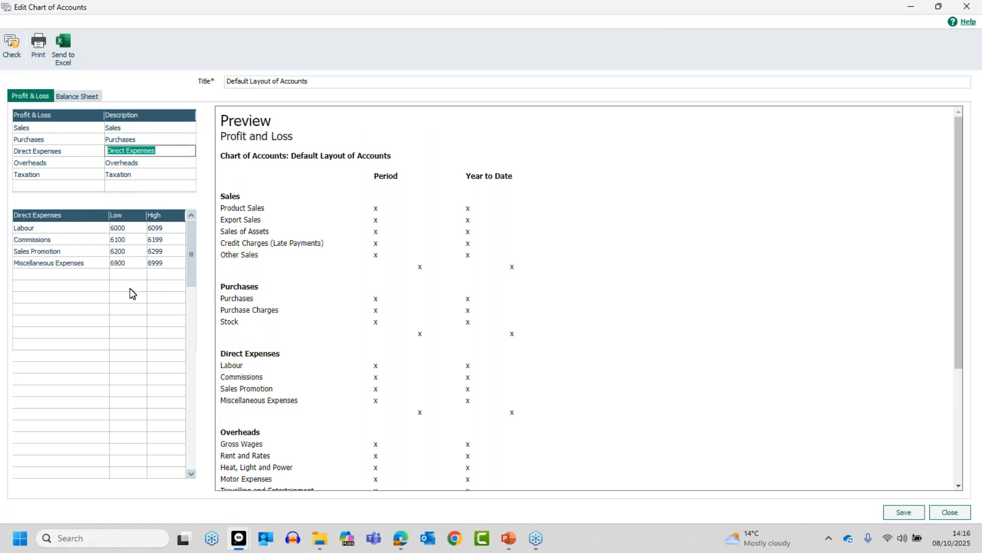
{"action": "left_click", "coordinate": [75, 163]}
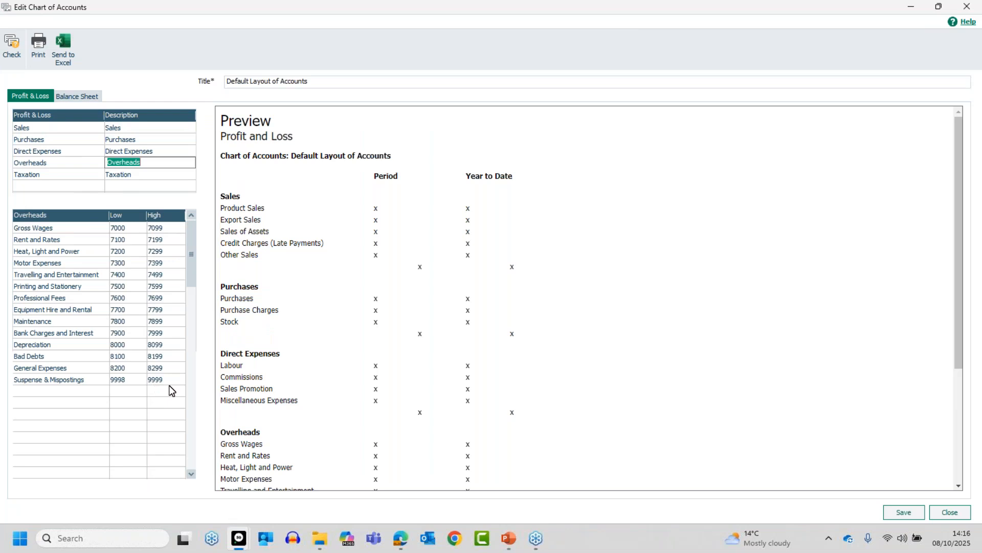
{"action": "left_click", "coordinate": [70, 174]}
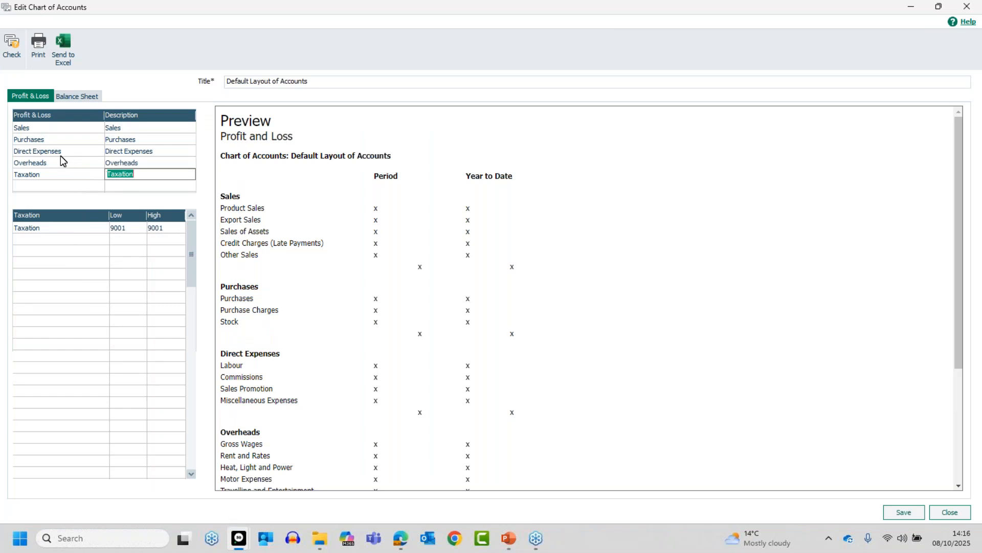
{"action": "left_click", "coordinate": [60, 134]}
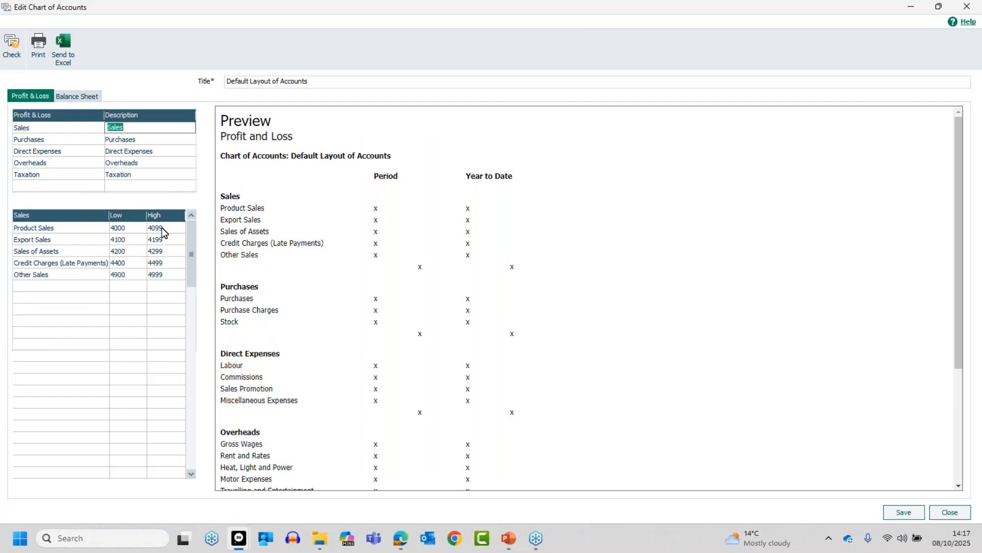
- Insert a blank Sales category row above Export Sales
{"action": "left_click", "coordinate": [66, 239]}
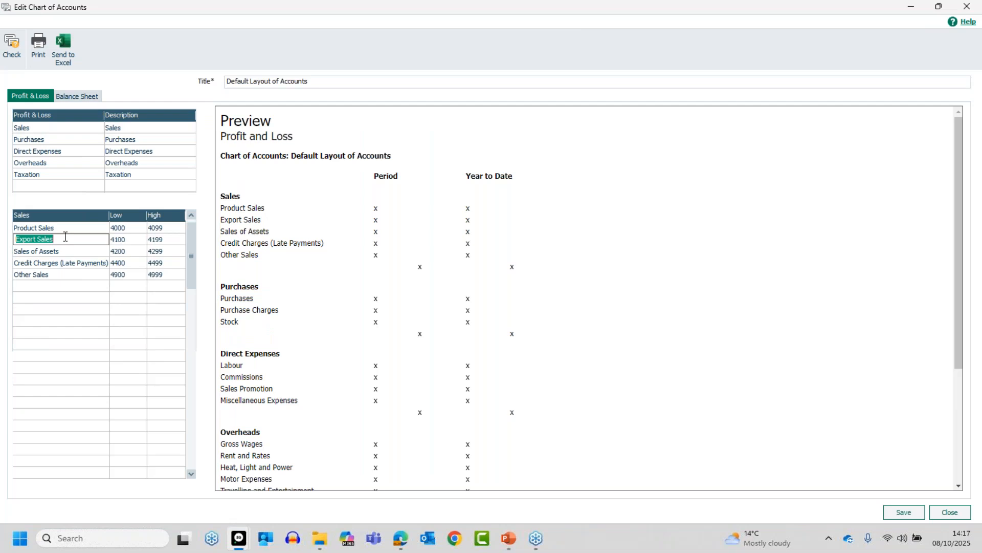
{"action": "key", "text": "Insert"}
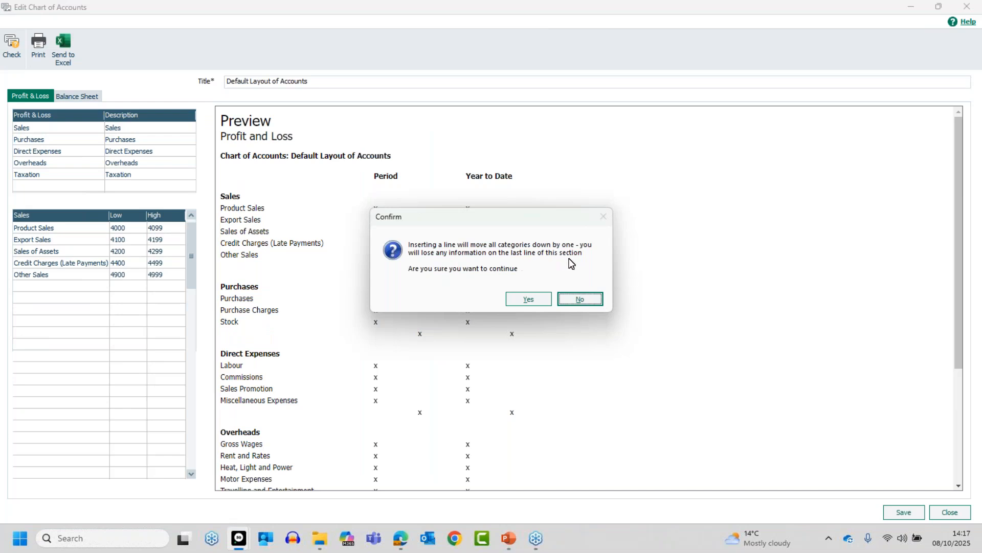
{"action": "left_click", "coordinate": [521, 297]}
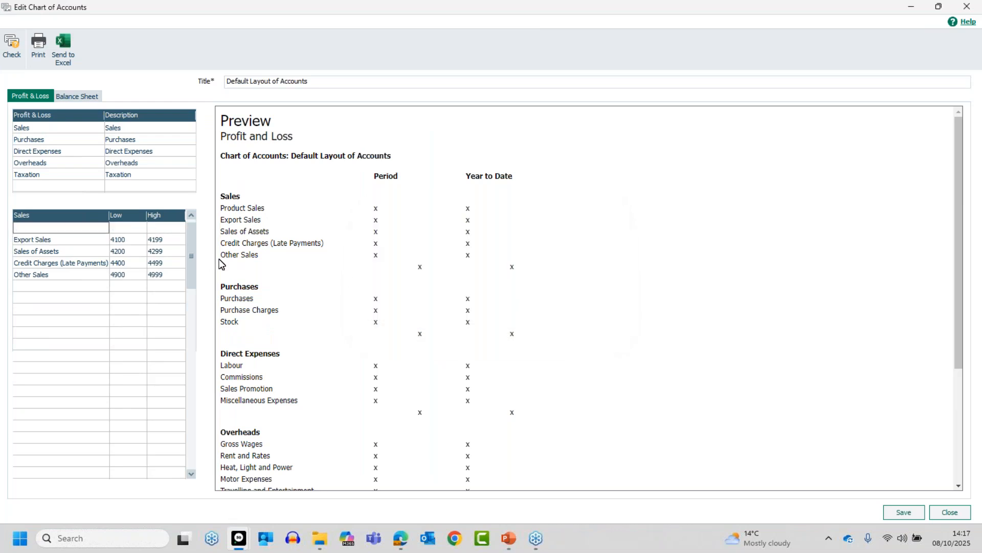
{"action": "left_click_drag", "start_coordinate": [193, 272], "coordinate": [192, 256]}
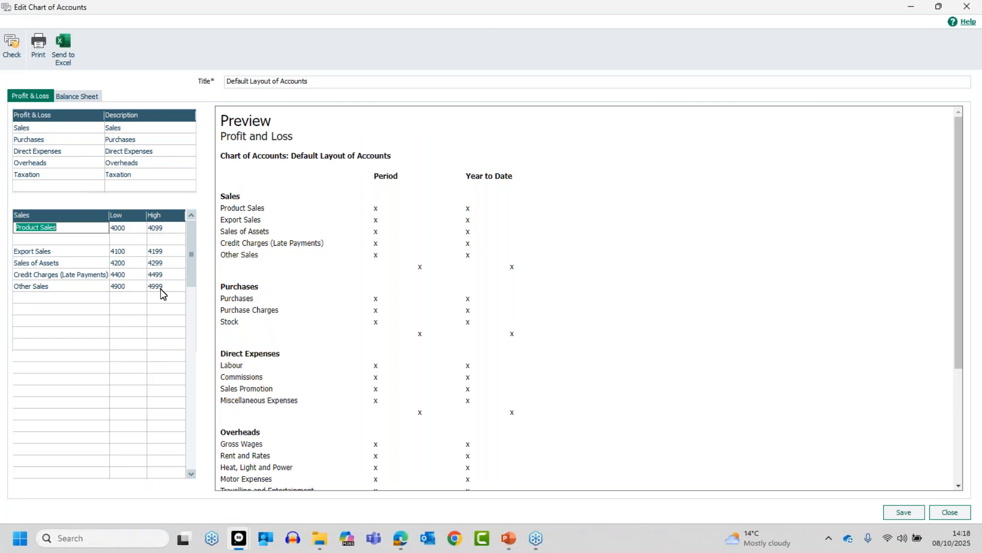
- Insert more blank rows below Product Sales until four empty rows exist
{"action": "left_click", "coordinate": [55, 238]}
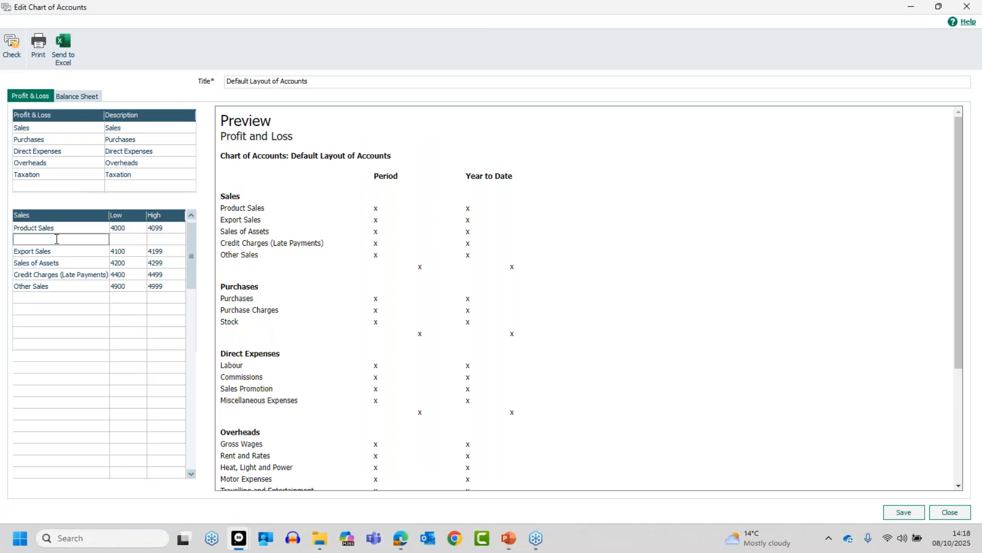
{"action": "key", "text": "Insert"}
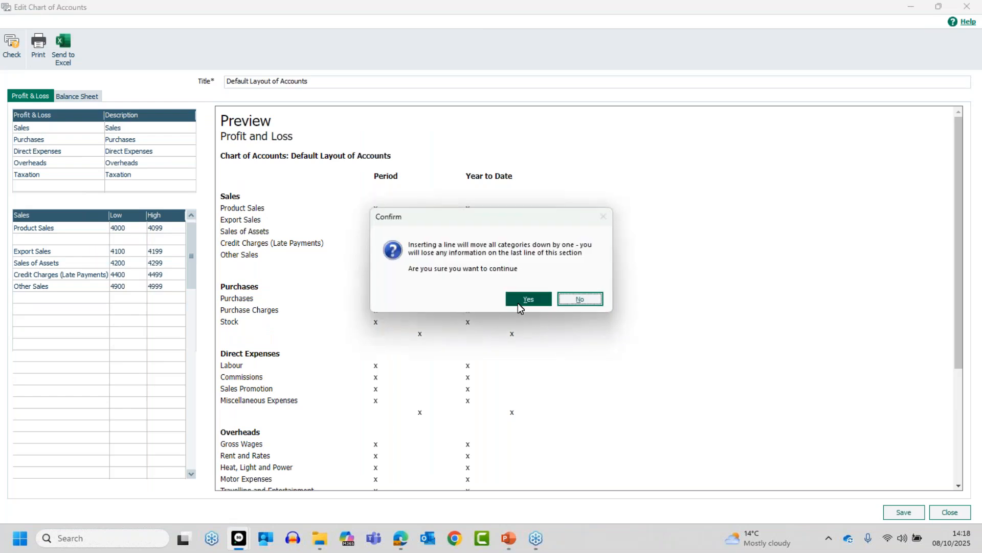
{"action": "left_click", "coordinate": [526, 300]}
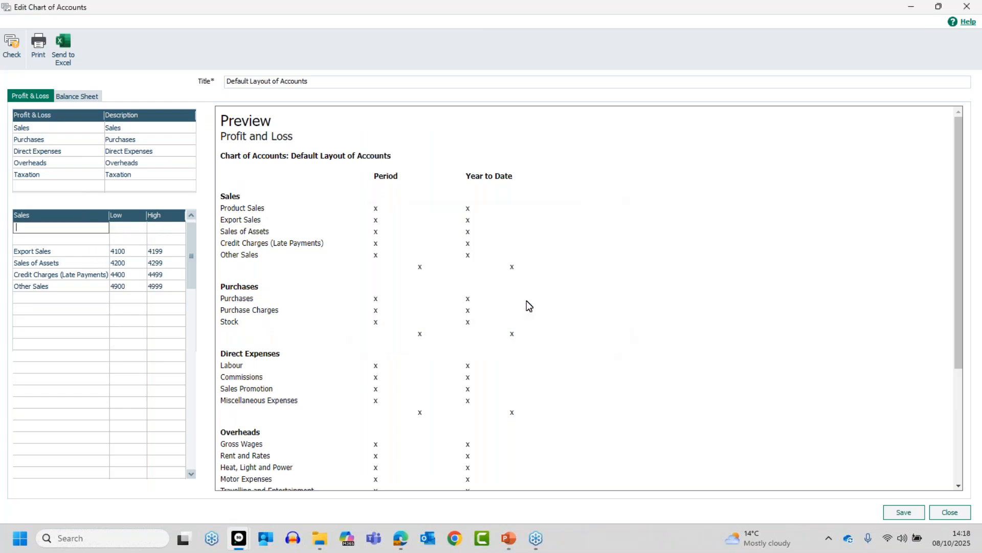
{"action": "key", "text": "Insert"}
{"action": "left_click", "coordinate": [526, 300]}
{"action": "key", "text": "Insert"}
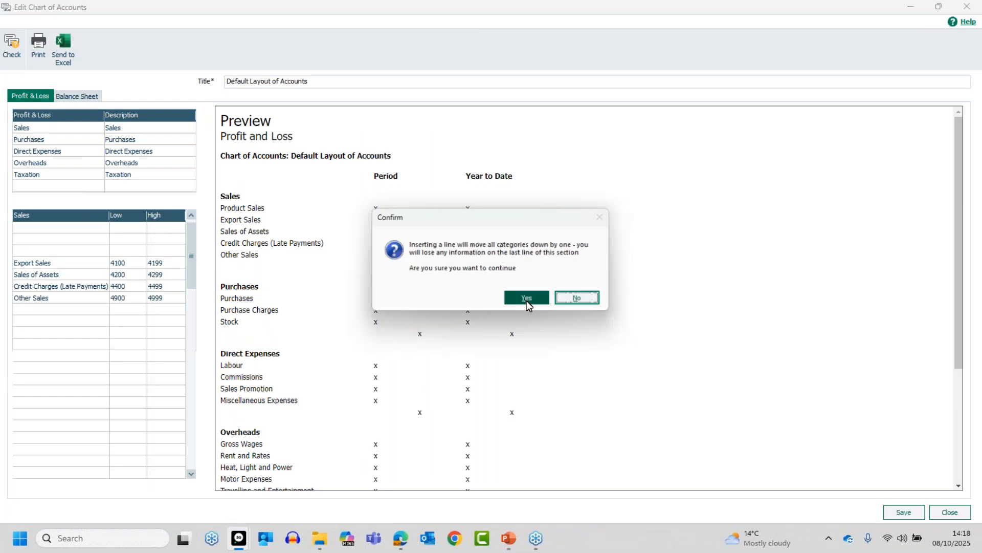
{"action": "left_click", "coordinate": [527, 300]}
{"action": "key", "text": "Insert"}
{"action": "left_click", "coordinate": [526, 300]}
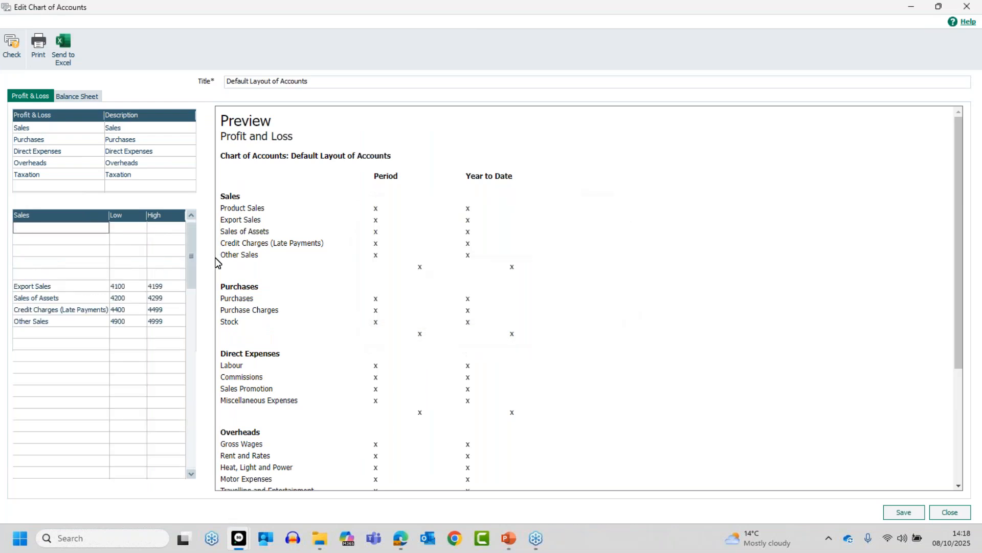
{"action": "left_click_drag", "start_coordinate": [192, 254], "coordinate": [192, 250]}
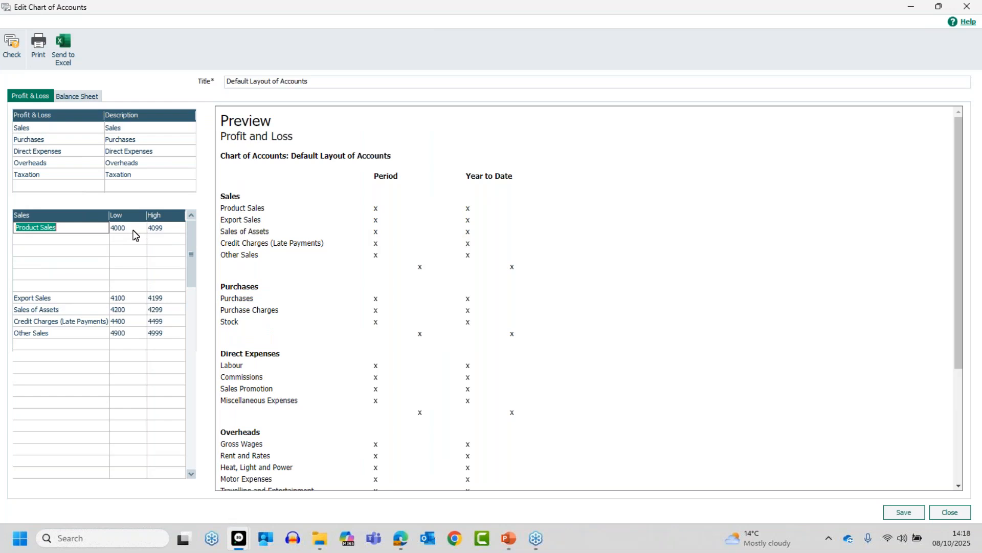
- Rename Product Sales to Sales North and set its high code to 4000
{"action": "type", "text": "SAles North"}
{"action": "key", "text": "BackSpace"}
{"action": "type", "text": "a"}
{"action": "key", "text": "Tab"}
{"action": "key", "text": "Tab"}
{"action": "type", "text": "4000"}
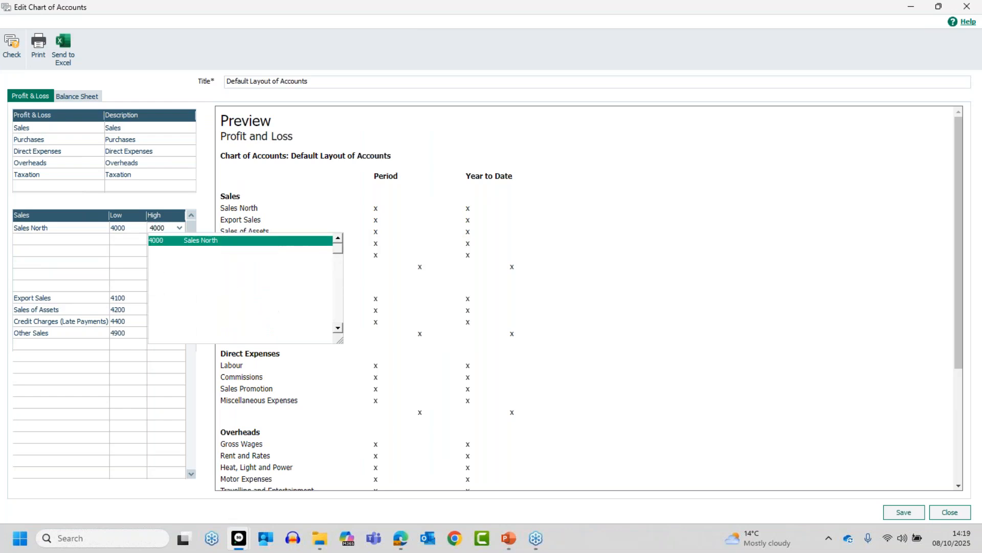
{"action": "key", "text": "Tab"}
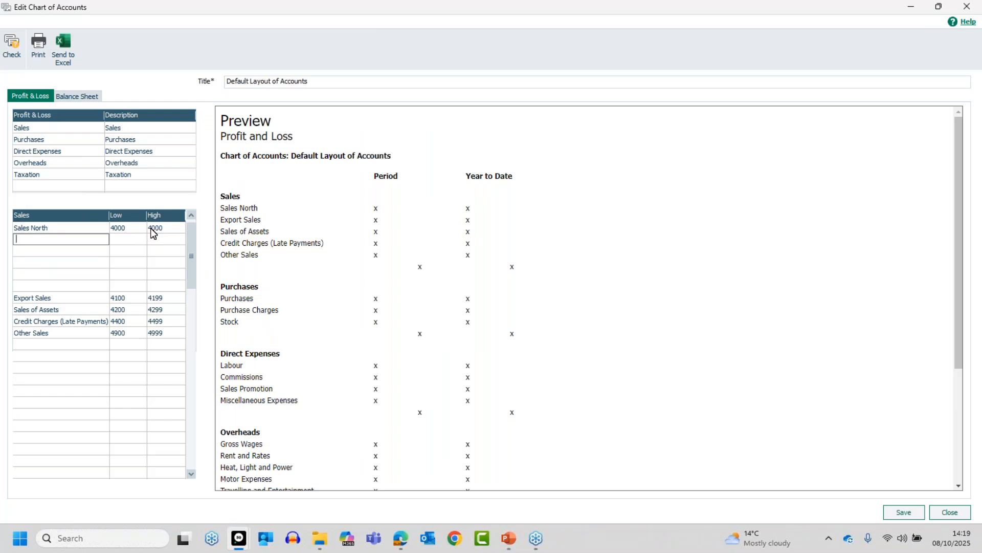
- Add the Sales South category with low and high code 4001
{"action": "type", "text": "Sales South"}
{"action": "key", "text": "Tab"}
{"action": "type", "text": "4001"}
{"action": "key", "text": "Tab"}
{"action": "type", "text": "4001"}
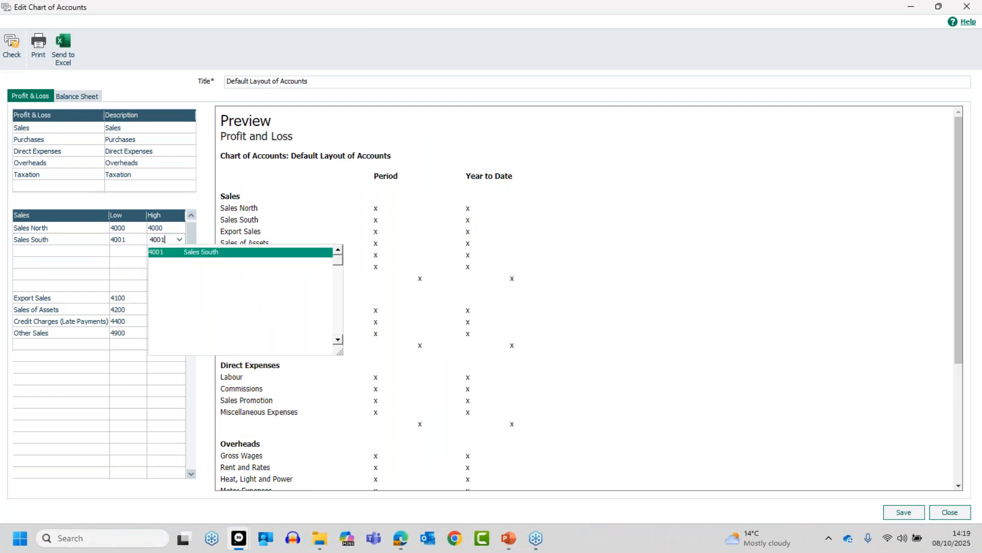
{"action": "key", "text": "Tab"}
- Add the Sales Scotland category with low and high code 4002
{"action": "type", "text": "Sales"}
{"action": "type", "text": "otland"}
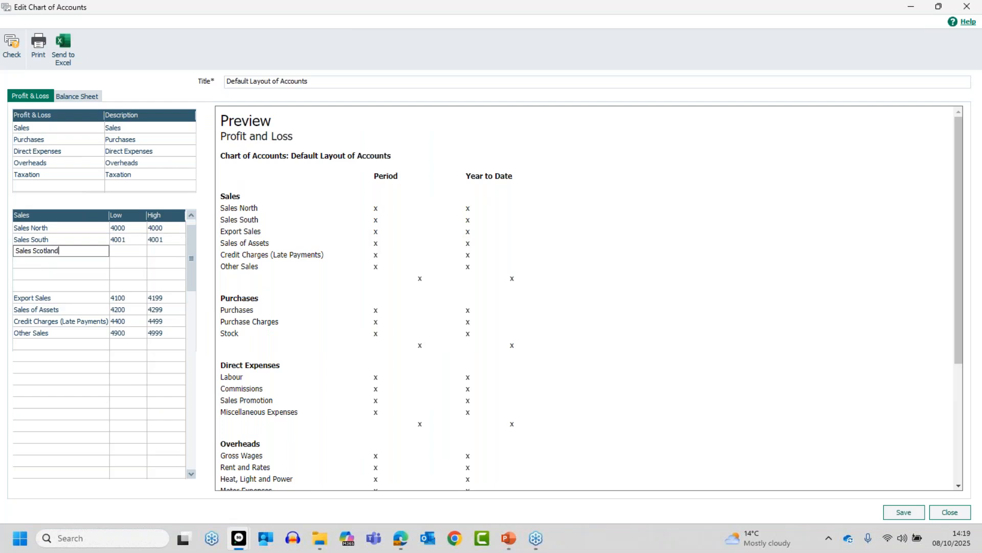
{"action": "key", "text": "Tab"}
{"action": "type", "text": "4002"}
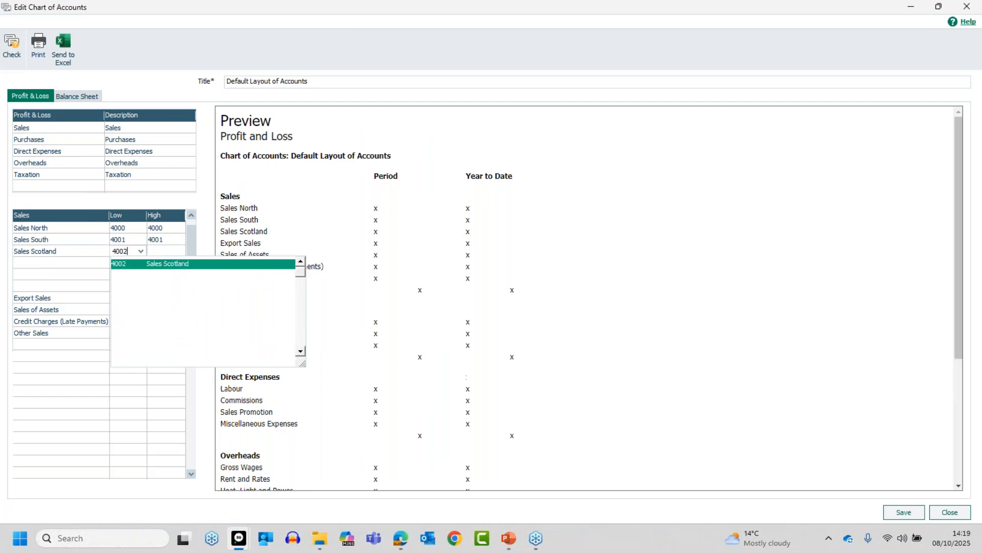
{"action": "key", "text": "Return"}
{"action": "key", "text": "Tab"}
{"action": "type", "text": "4002"}
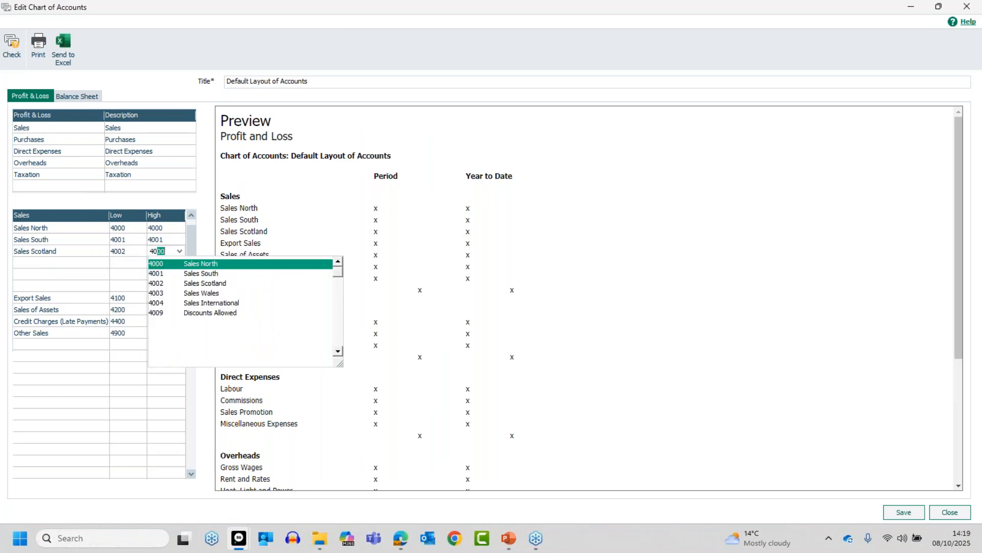
{"action": "key", "text": "Return"}
{"action": "key", "text": "Tab"}
- Add the Sales Wales category with low and high code 4003
{"action": "type", "text": "Sa"}
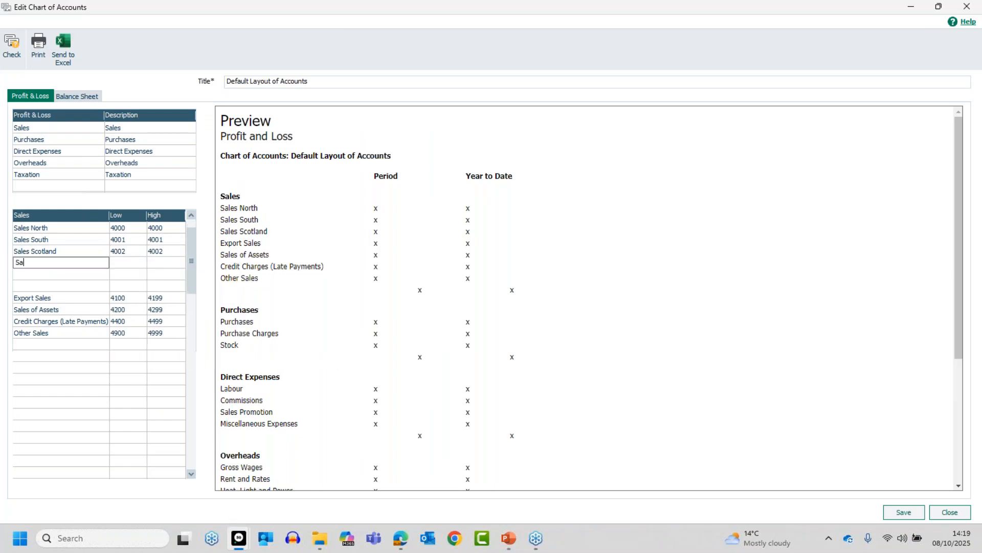
{"action": "type", "text": "les Wales"}
{"action": "key", "text": "Tab"}
{"action": "type", "text": "4003"}
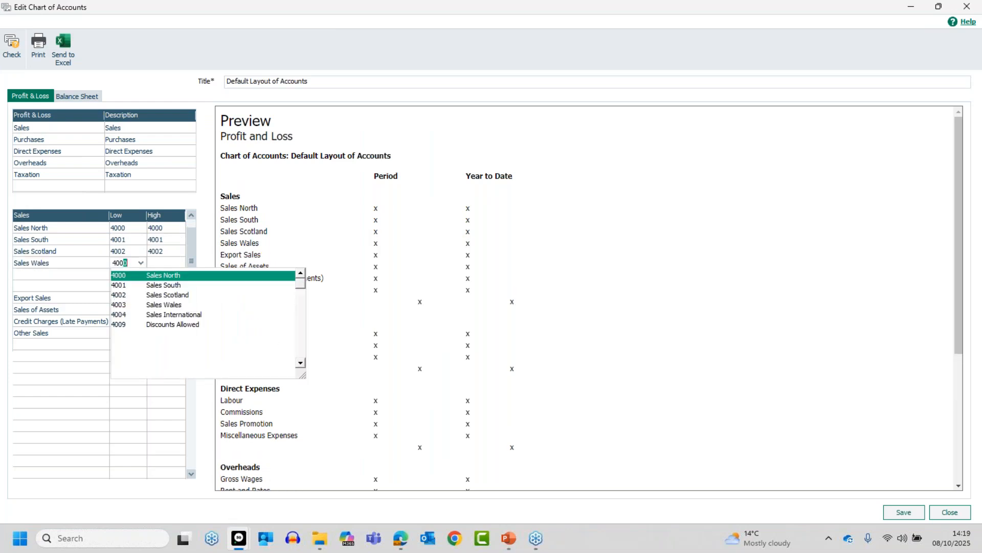
{"action": "key", "text": "Return"}
{"action": "key", "text": "Tab"}
{"action": "type", "text": "4003"}
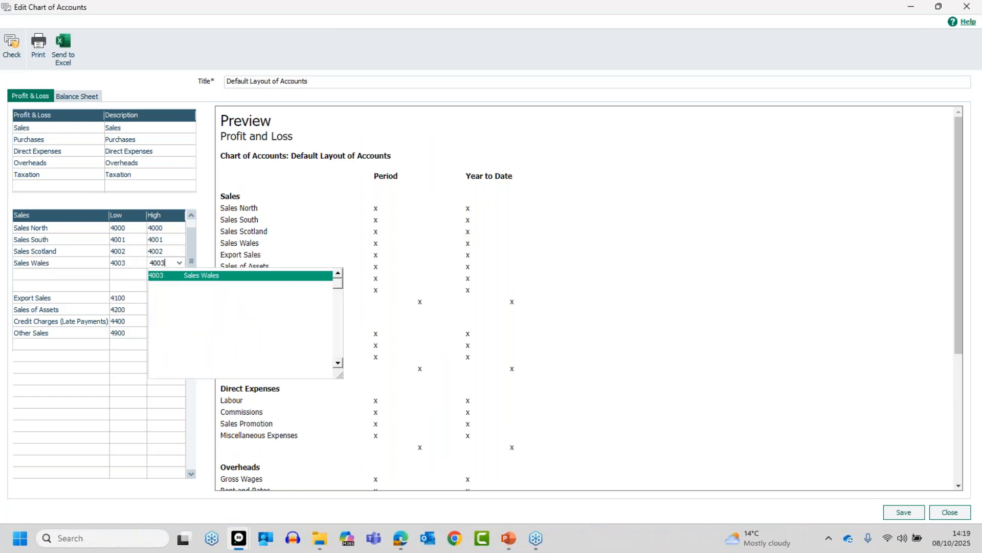
{"action": "key", "text": "Return"}
{"action": "key", "text": "Tab"}
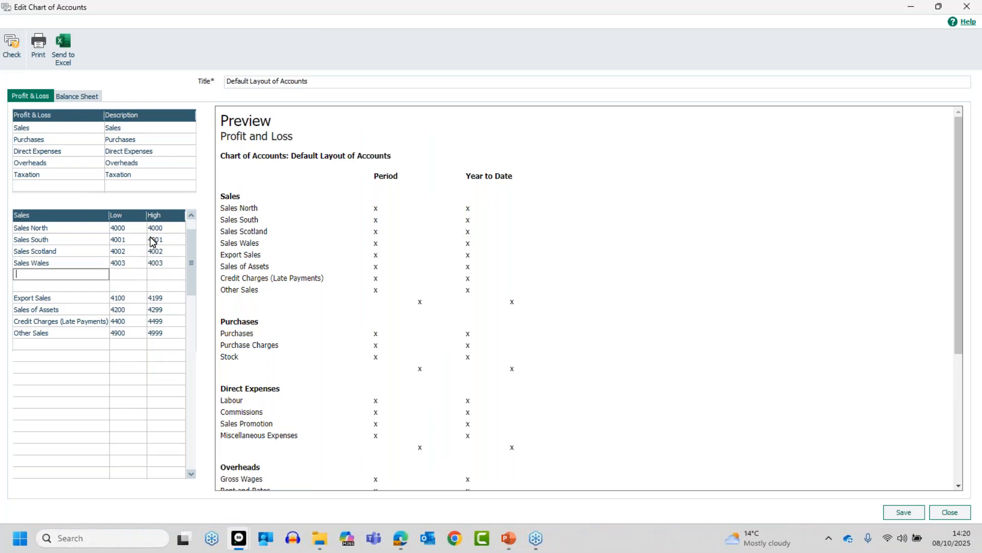
- Browse the nominal codes lookup from the empty row's low code, then close it without choosing a code
{"action": "left_click", "coordinate": [141, 274]}
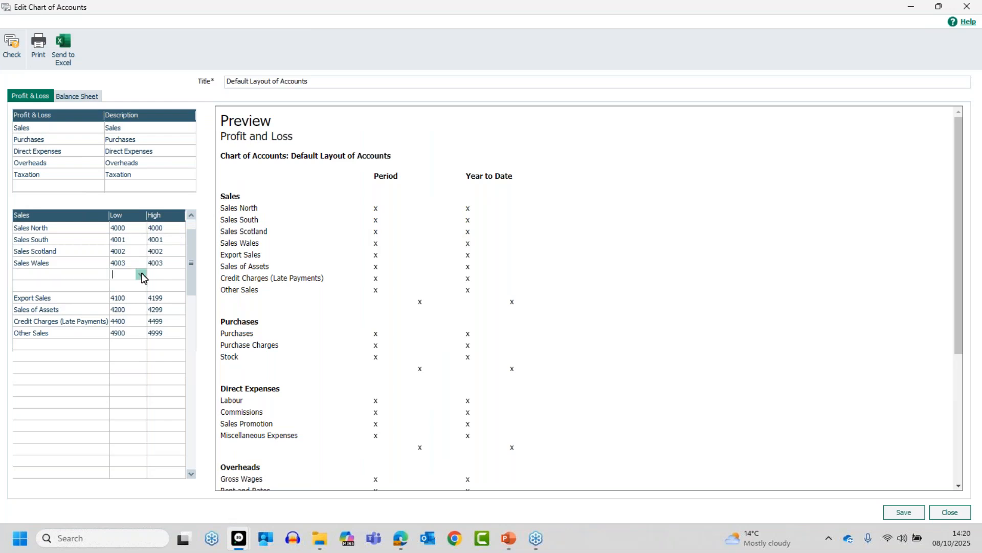
{"action": "left_click", "coordinate": [141, 273]}
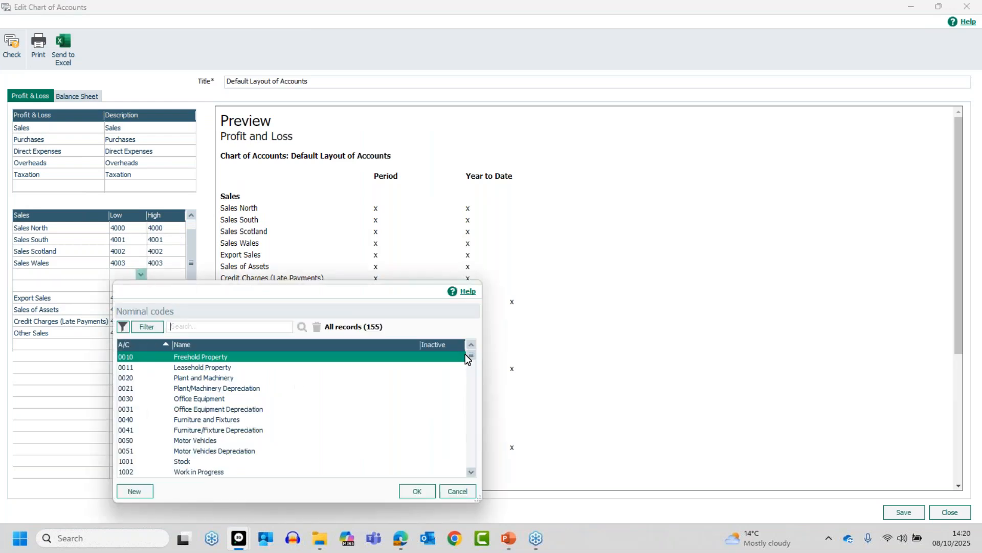
{"action": "left_click_drag", "start_coordinate": [468, 360], "coordinate": [472, 395]}
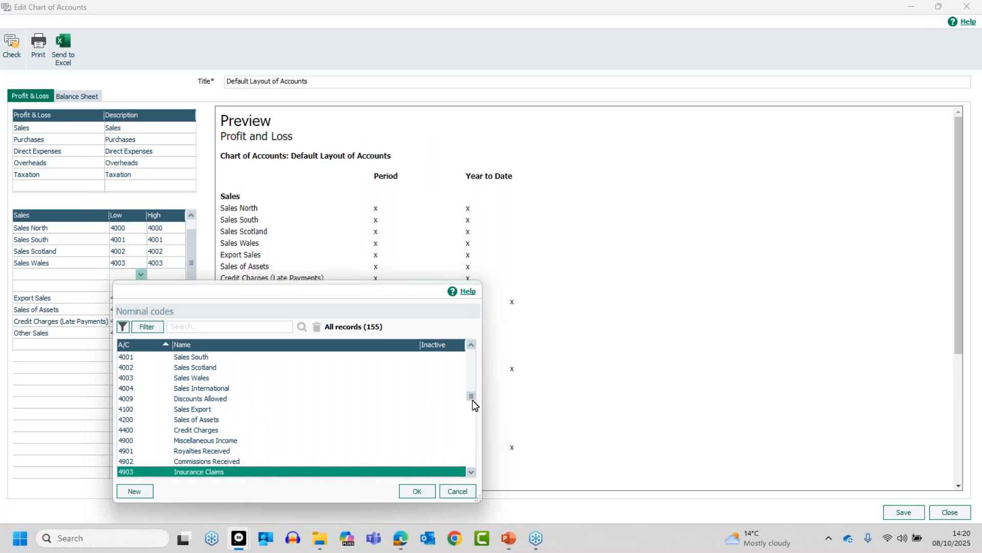
{"action": "left_click", "coordinate": [472, 400]}
{"action": "left_click", "coordinate": [471, 350]}
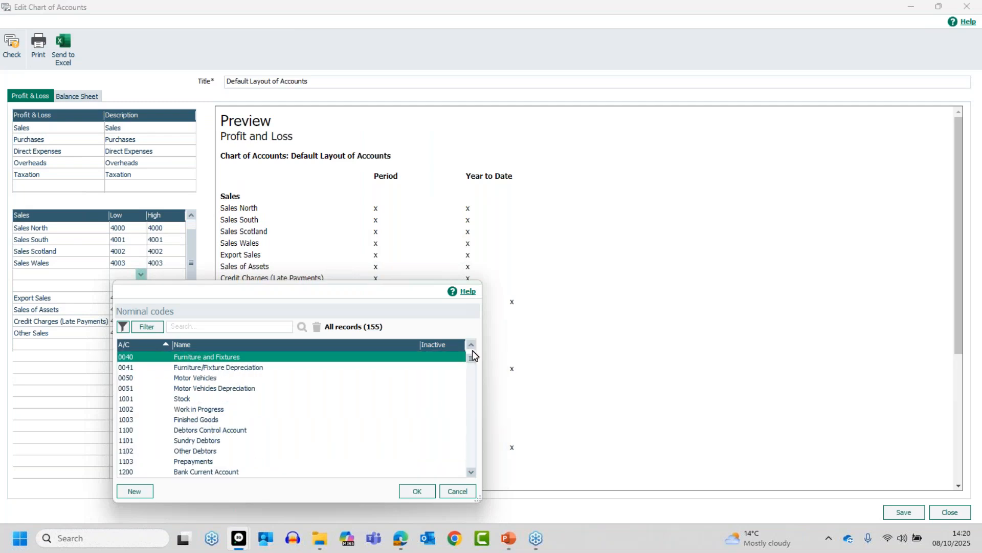
{"action": "left_click_drag", "start_coordinate": [471, 472], "coordinate": [471, 472]}
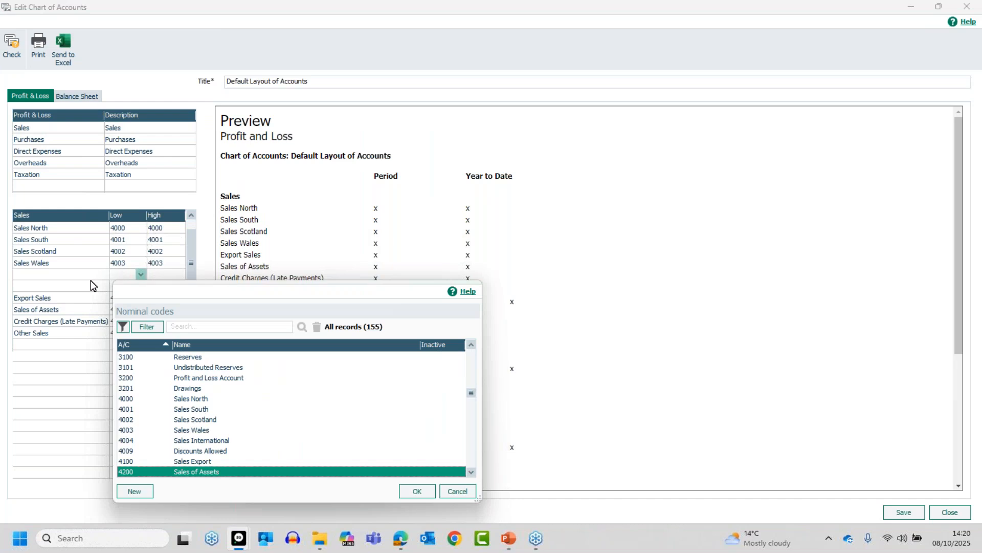
{"action": "key", "text": "Escape"}
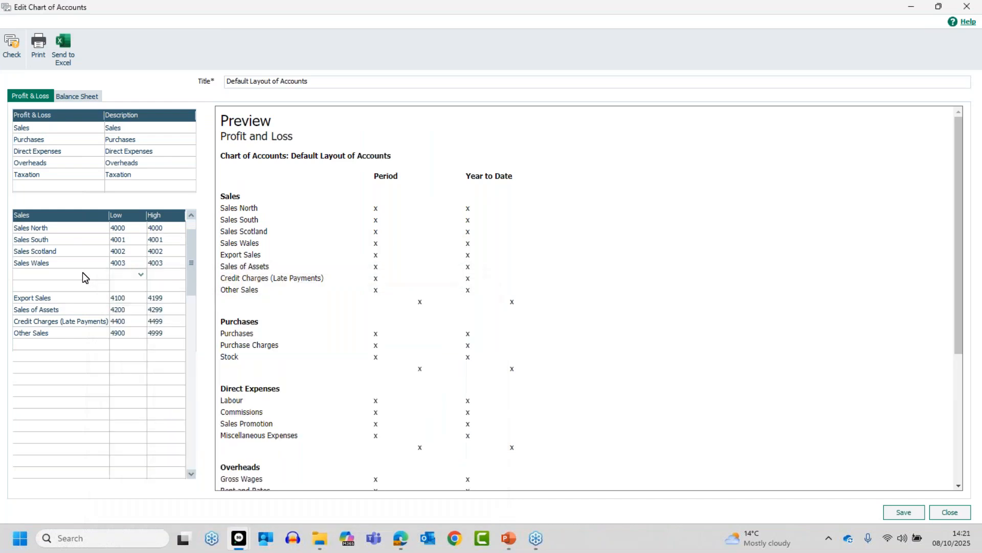
- Add a Misc Sales row in the empty Sales slot covering codes 4004 to 4099
{"action": "left_click", "coordinate": [82, 274]}
{"action": "type", "text": "Misc Sales"}
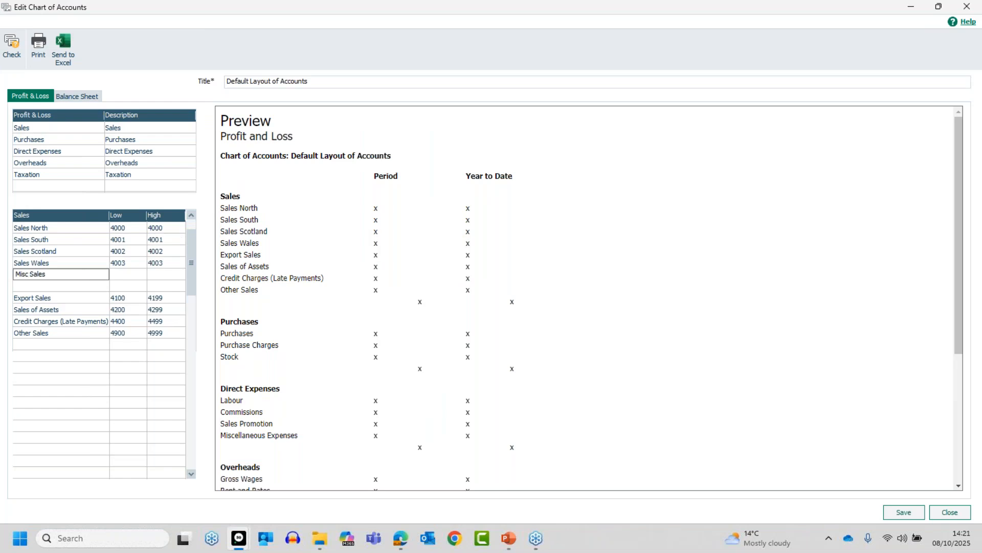
{"action": "key", "text": "Tab"}
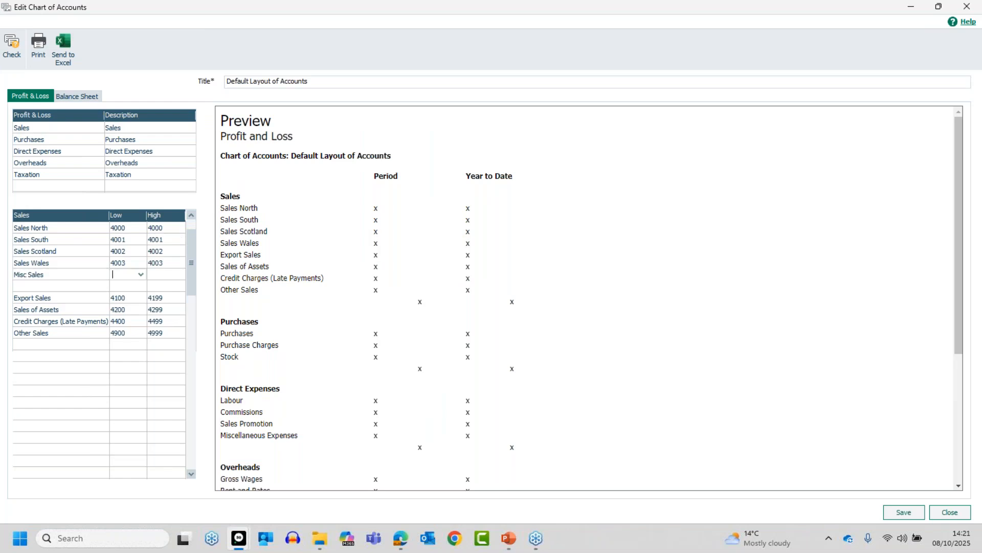
{"action": "type", "text": "400"}
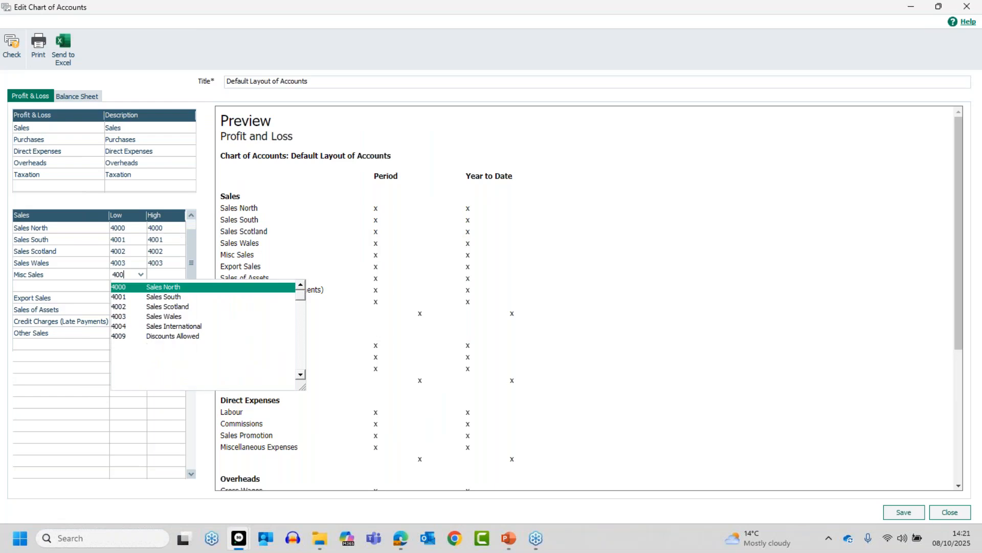
{"action": "type", "text": "4"}
{"action": "key", "text": "Tab"}
{"action": "type", "text": "4099"}
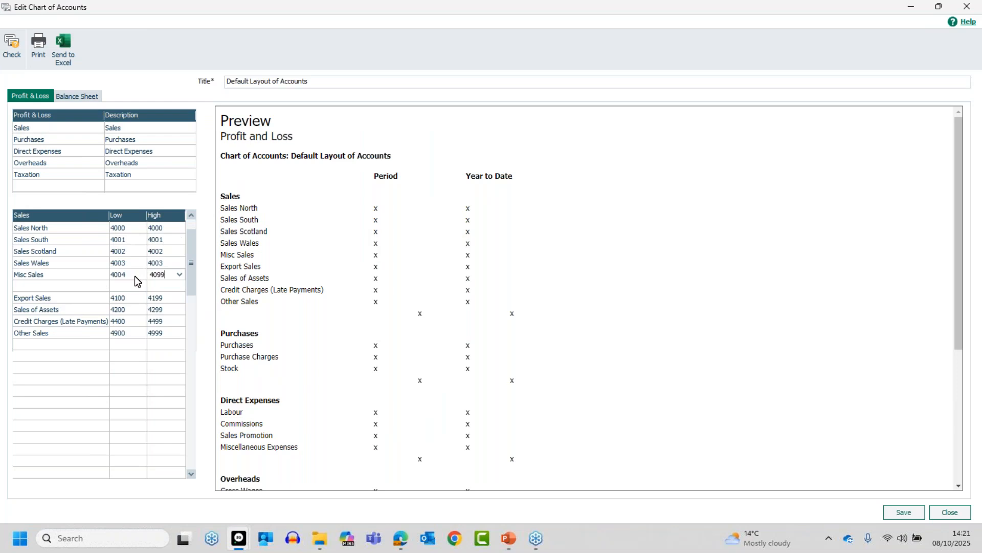
- Delete the blank row under Misc Sales, save the layout, and close the Chart of Accounts
{"action": "left_click", "coordinate": [78, 287]}
{"action": "key", "text": "F8"}
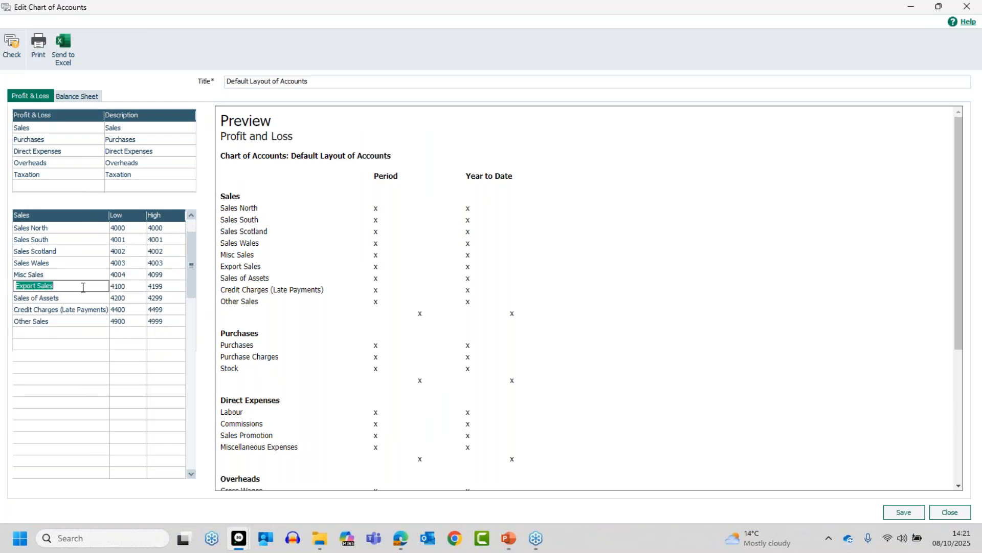
{"action": "left_click", "coordinate": [107, 357]}
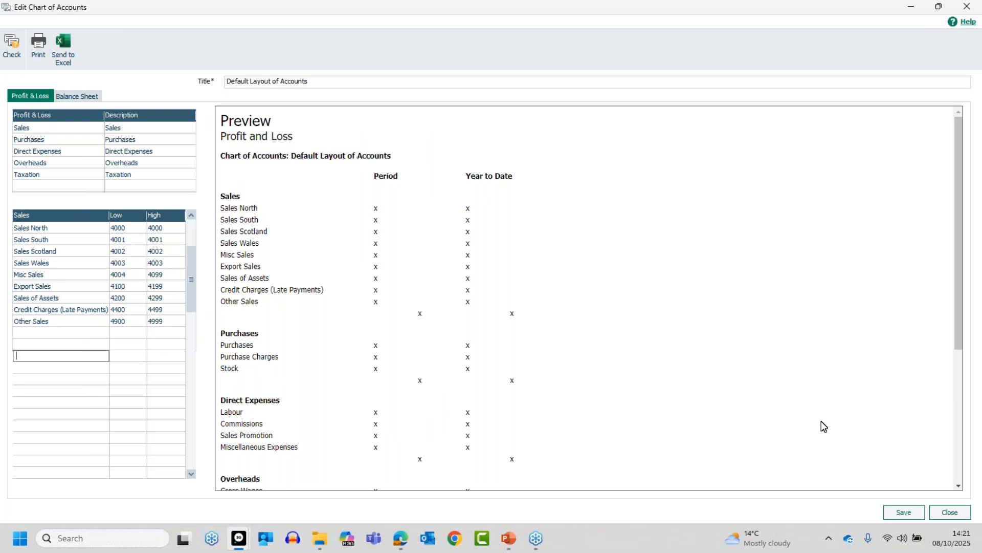
{"action": "left_click", "coordinate": [903, 514]}
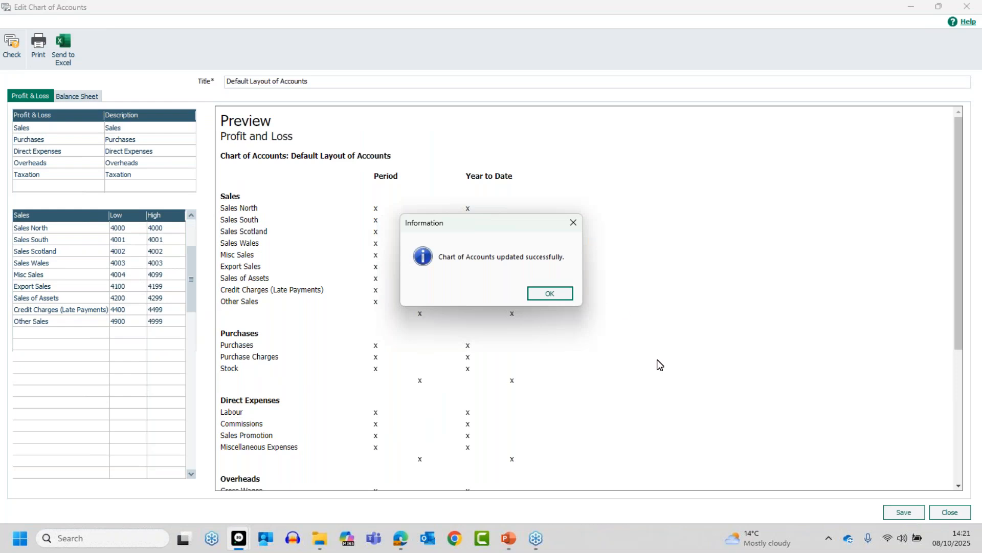
{"action": "left_click", "coordinate": [550, 293]}
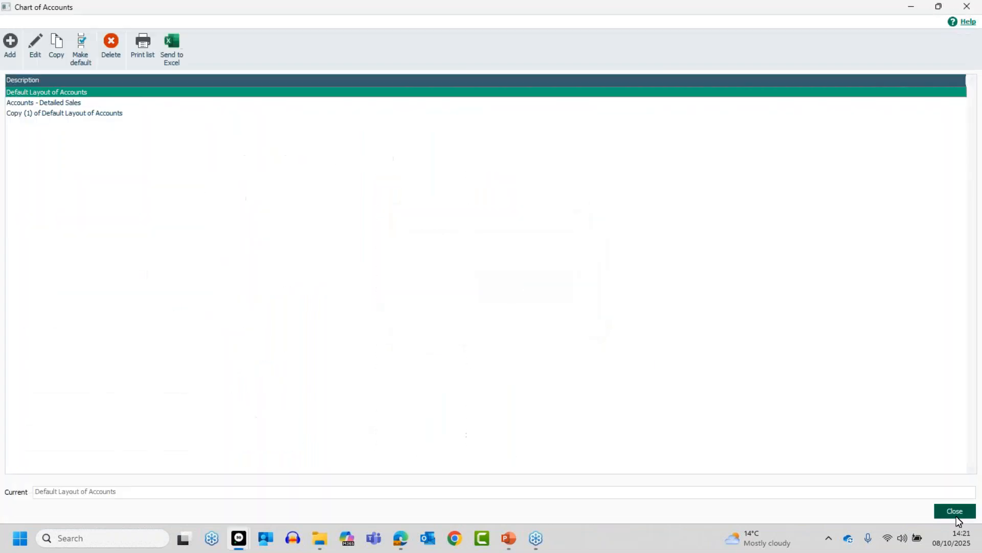
{"action": "left_click", "coordinate": [956, 512]}
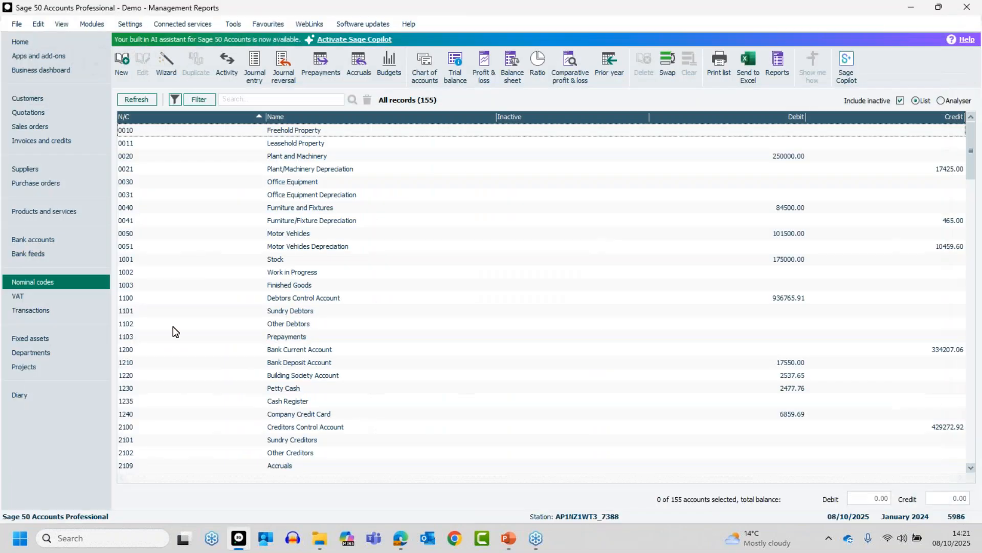
{"action": "left_click", "coordinate": [485, 65]}
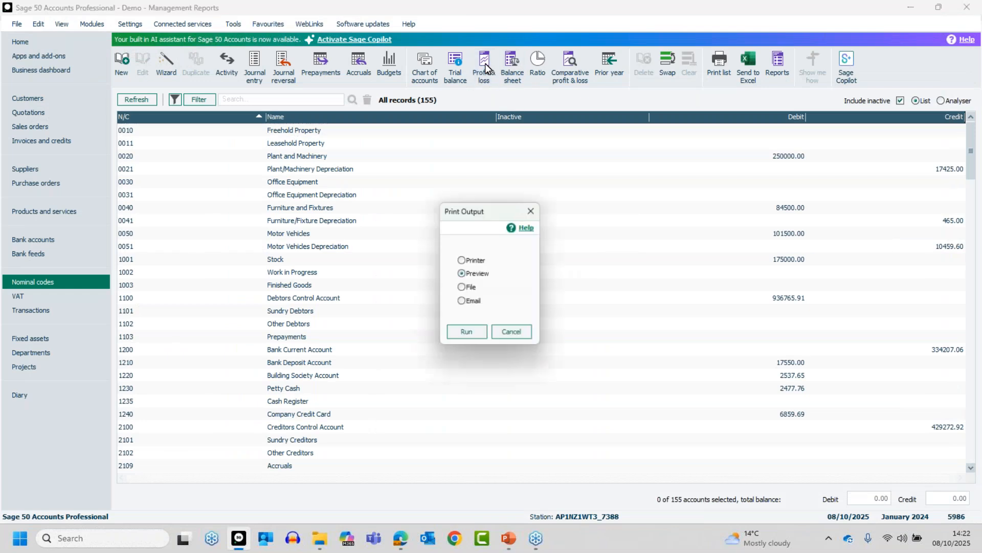
{"action": "left_click", "coordinate": [472, 340]}
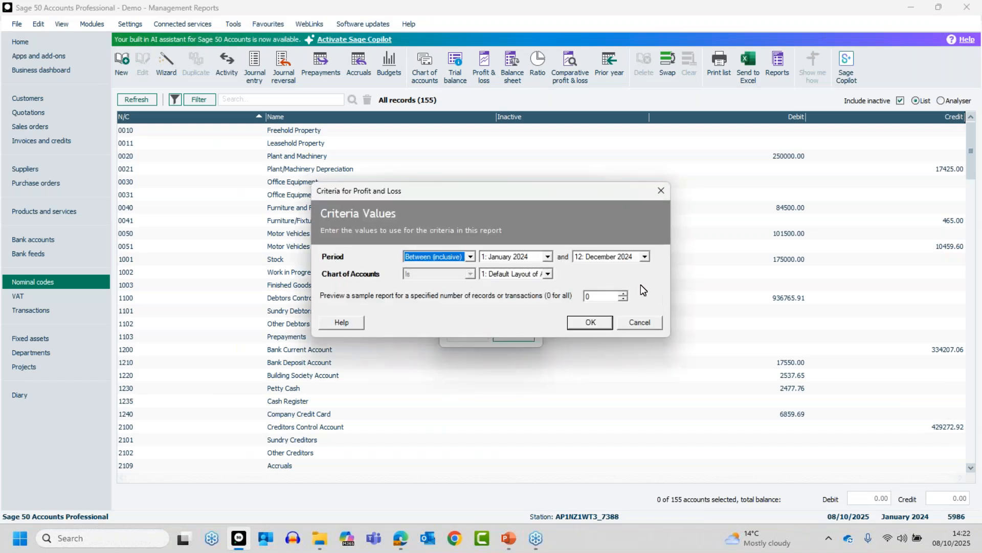
{"action": "left_click", "coordinate": [591, 323]}
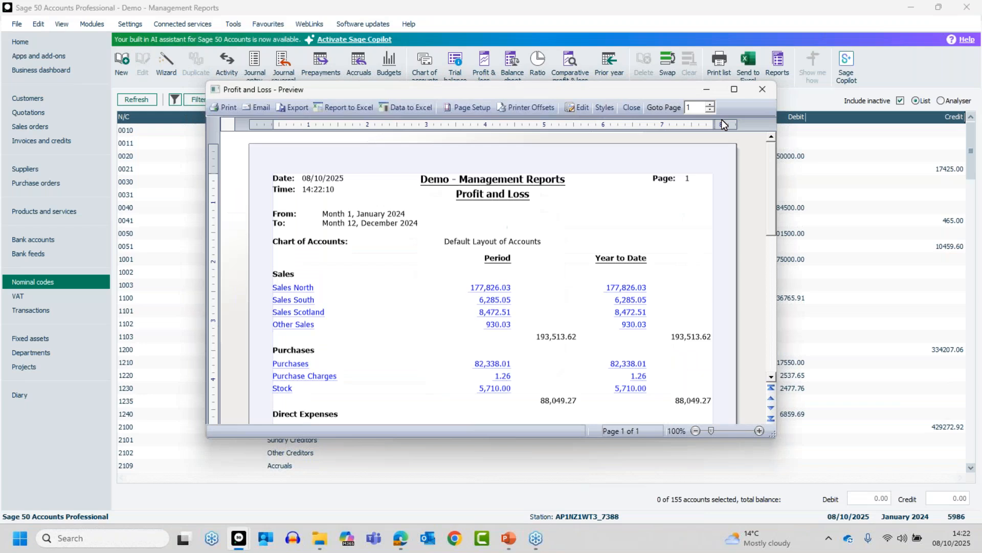
{"action": "left_click", "coordinate": [732, 88]}
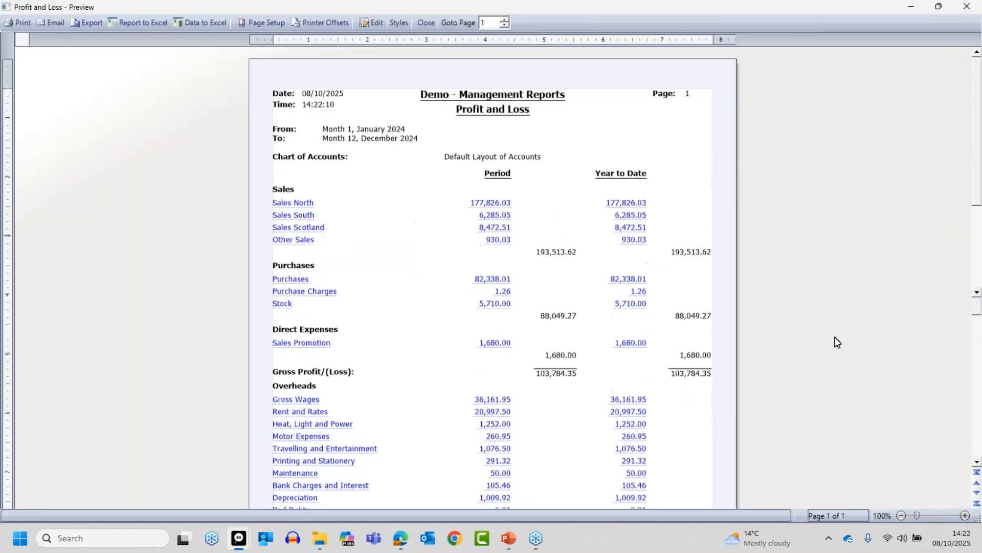
{"action": "left_click", "coordinate": [967, 516]}
{"action": "left_click", "coordinate": [967, 516]}
{"action": "left_click", "coordinate": [967, 516]}
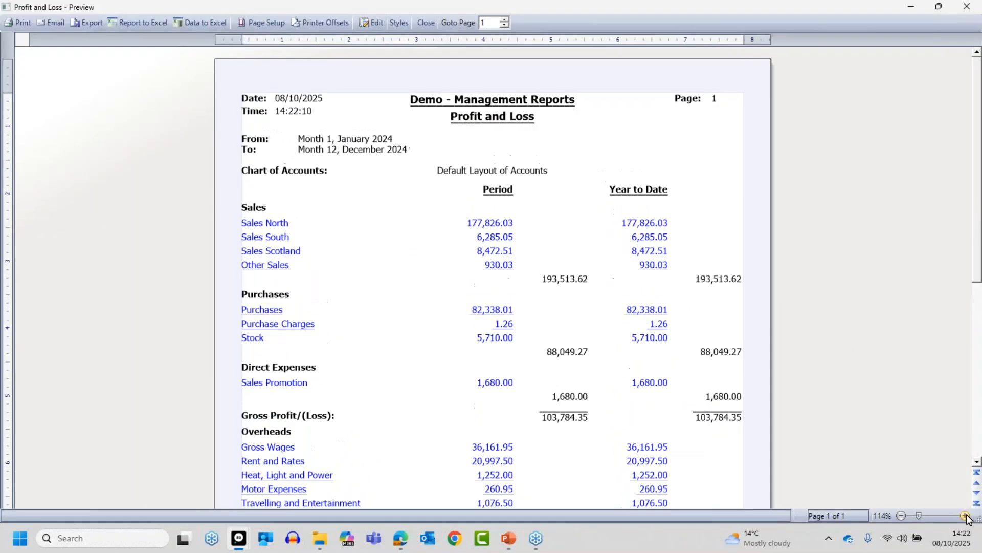
{"action": "left_click", "coordinate": [967, 516]}
{"action": "left_click", "coordinate": [967, 515]}
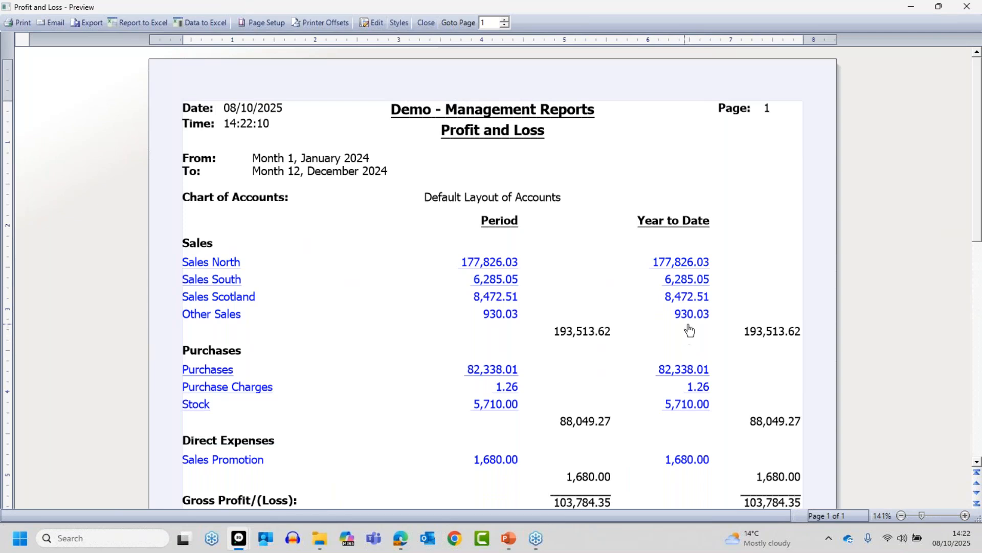
{"action": "left_click", "coordinate": [425, 23]}
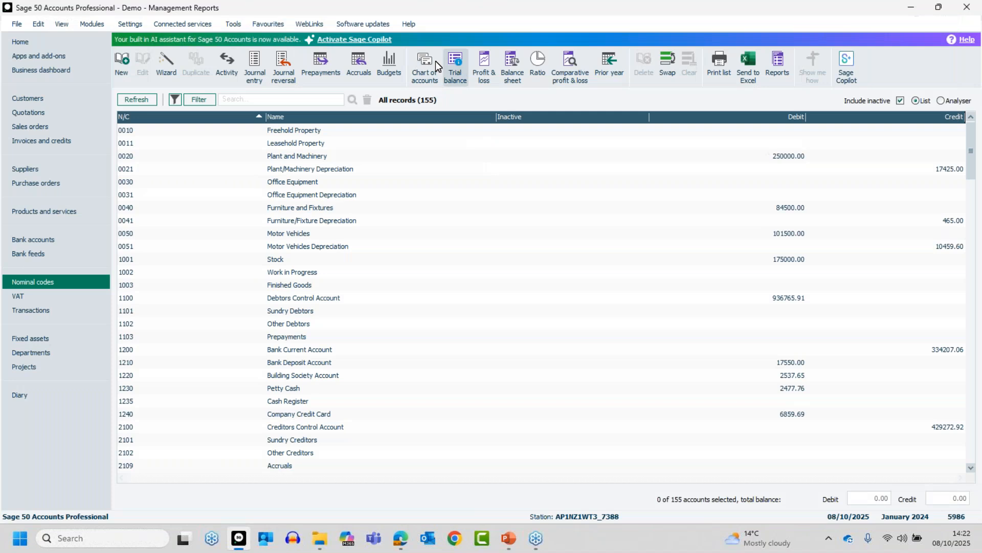
- Edit the Default Layout of Accounts, renaming Sales North to Product sales with high code 4099
{"action": "left_click", "coordinate": [428, 59]}
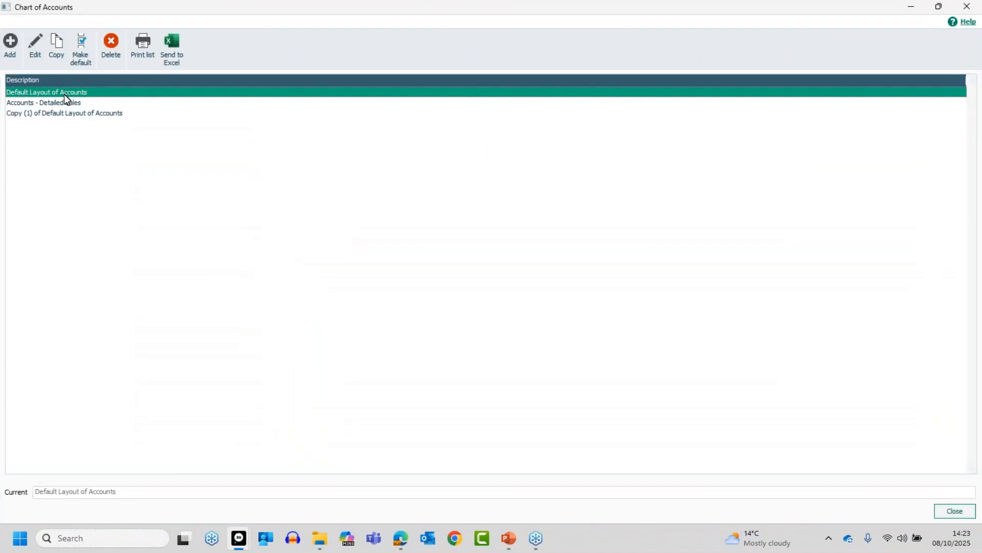
{"action": "left_click", "coordinate": [34, 44]}
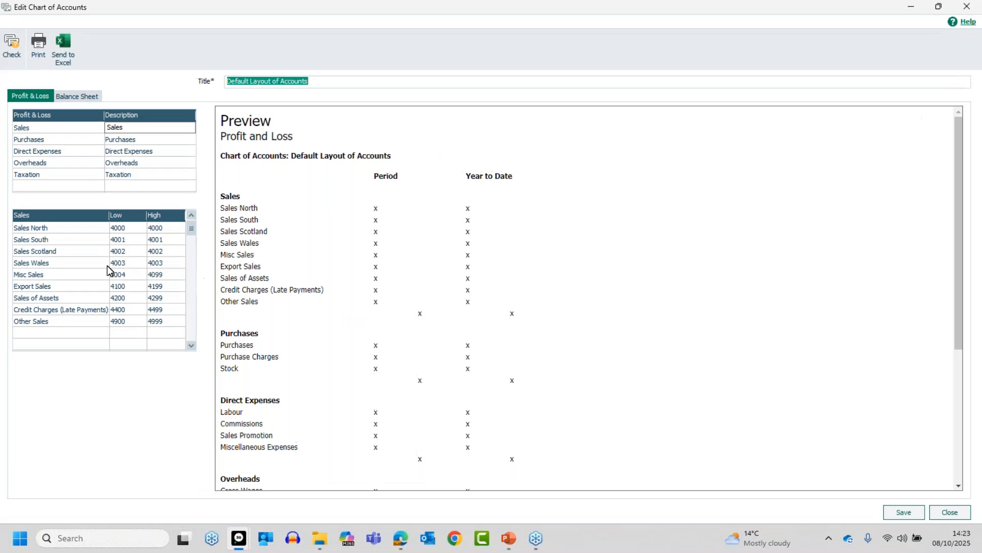
{"action": "left_click", "coordinate": [92, 231]}
{"action": "type", "text": "Prodcut sa"}
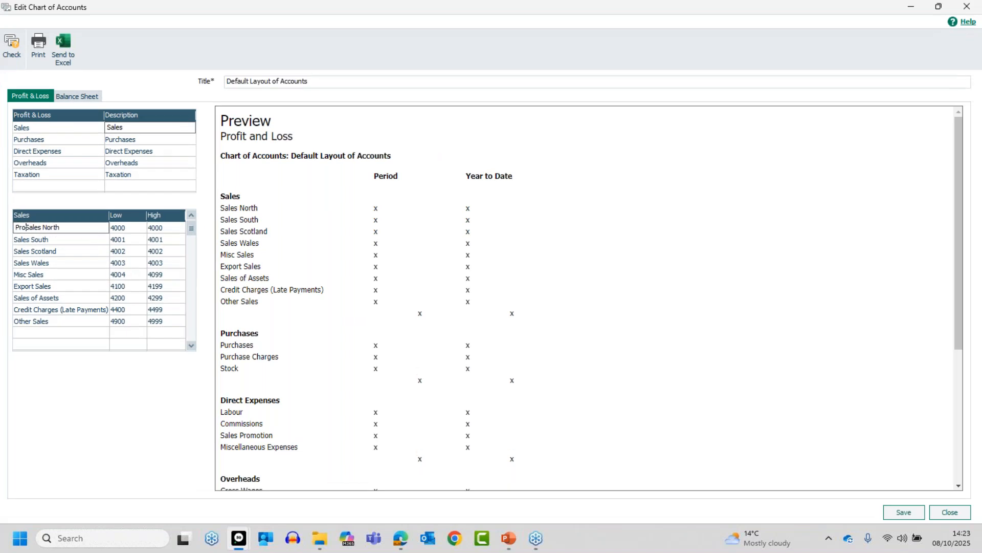
{"action": "type", "text": "les"}
{"action": "key", "text": "BackSpace"}
{"action": "key", "text": "BackSpace"}
{"action": "key", "text": "BackSpace"}
{"action": "key", "text": "BackSpace"}
{"action": "key", "text": "BackSpace"}
{"action": "key", "text": "BackSpace"}
{"action": "key", "text": "BackSpace"}
{"action": "key", "text": "BackSpace"}
{"action": "key", "text": "BackSpace"}
{"action": "type", "text": "uct sales"}
{"action": "key", "text": "Delete"}
{"action": "key", "text": "Delete"}
{"action": "key", "text": "Delete"}
{"action": "key", "text": "Delete"}
{"action": "key", "text": "Delete"}
{"action": "key", "text": "Delete"}
{"action": "key", "text": "Delete"}
{"action": "key", "text": "Delete"}
{"action": "key", "text": "Delete"}
{"action": "key", "text": "Delete"}
{"action": "key", "text": "Delete"}
{"action": "key", "text": "Tab"}
{"action": "key", "text": "Tab"}
{"action": "type", "text": "4099"}
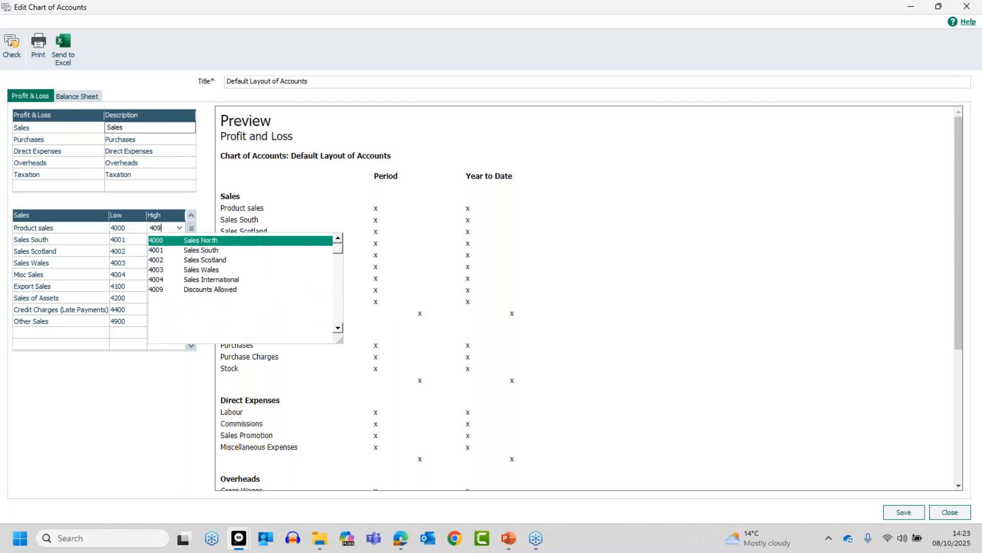
{"action": "key", "text": "Tab"}
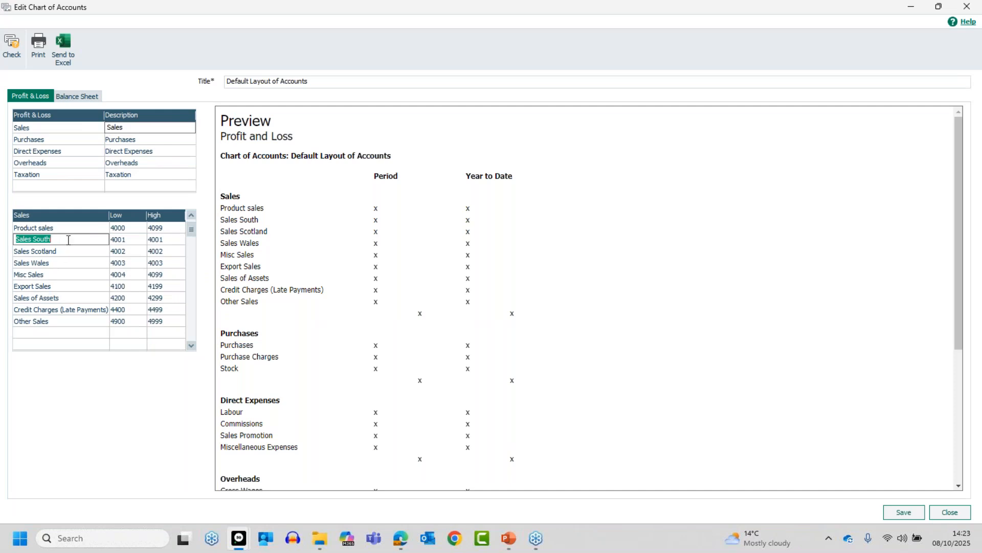
- Delete the Sales South row, then save the layout and close the Chart of Accounts
{"action": "key", "text": "F8"}
{"action": "key", "text": "F8"}
{"action": "key", "text": "F8"}
{"action": "key", "text": "F8"}
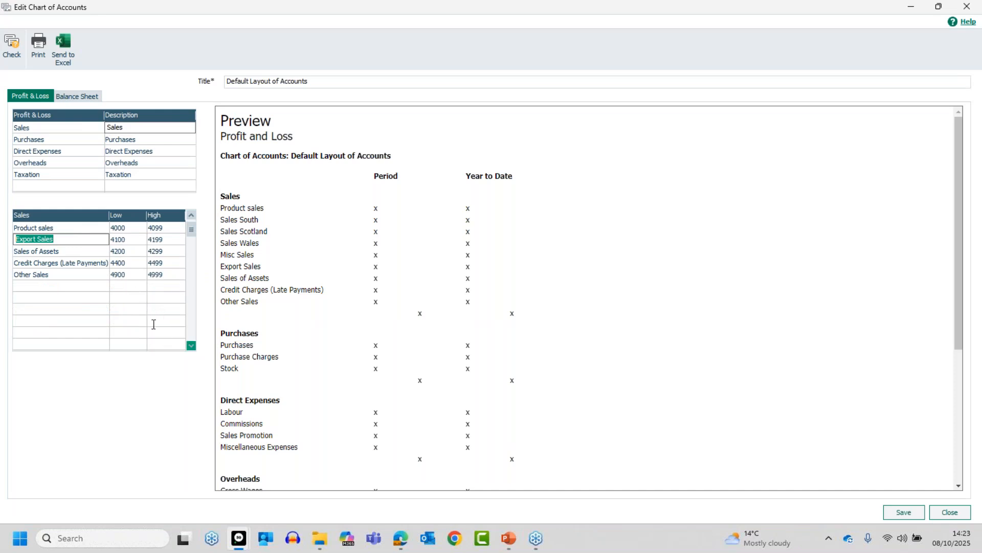
{"action": "left_click", "coordinate": [904, 512]}
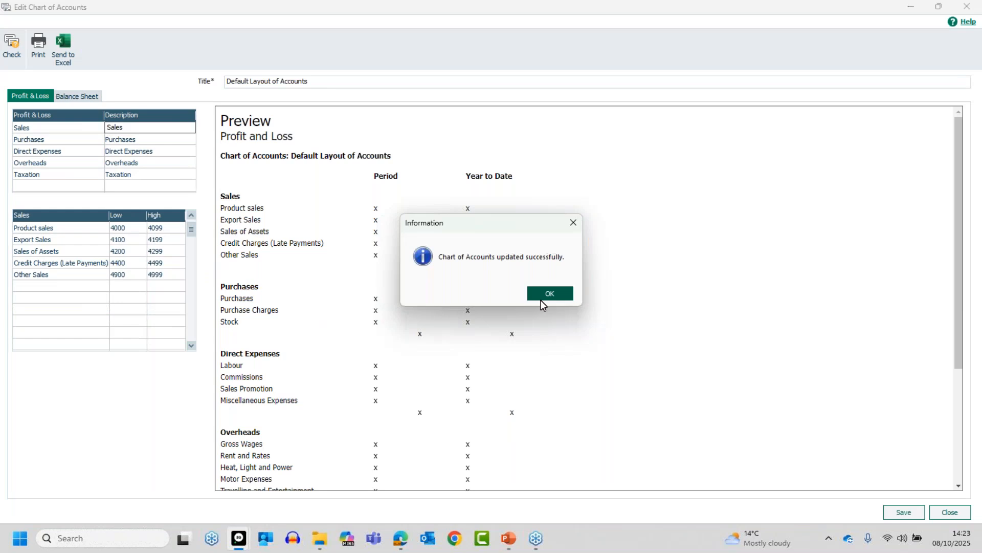
{"action": "left_click", "coordinate": [541, 299]}
{"action": "left_click", "coordinate": [953, 511]}
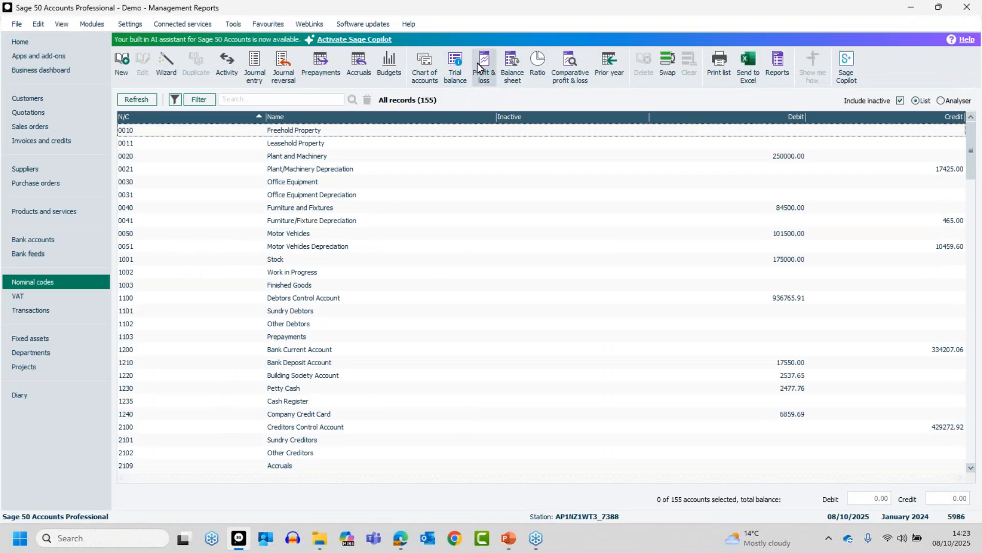
{"action": "left_click", "coordinate": [485, 59]}
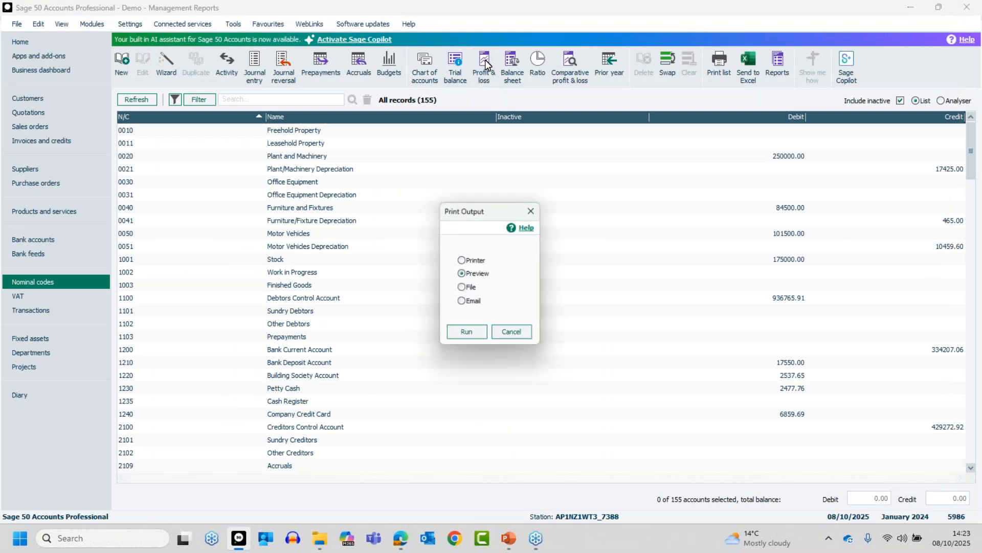
{"action": "left_click", "coordinate": [469, 333]}
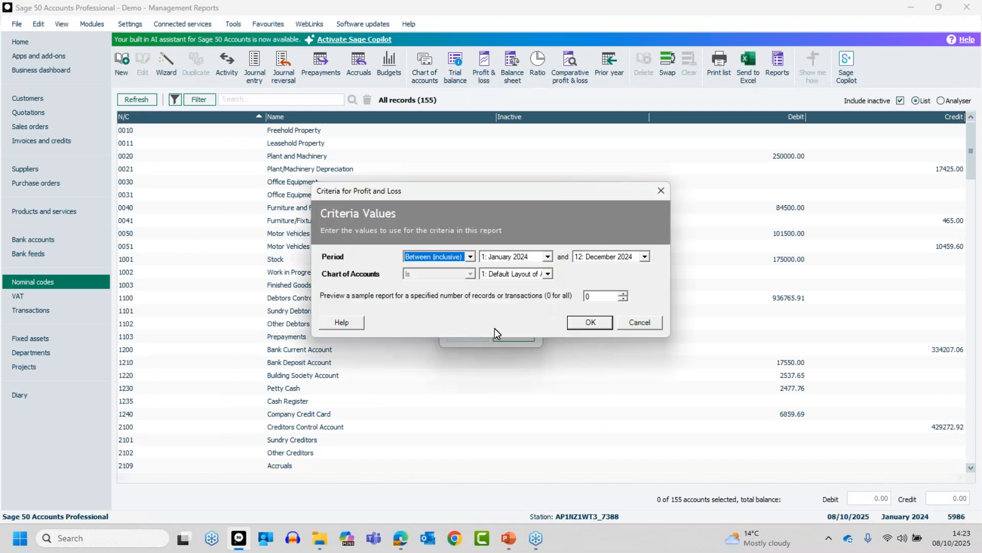
{"action": "left_click", "coordinate": [605, 331]}
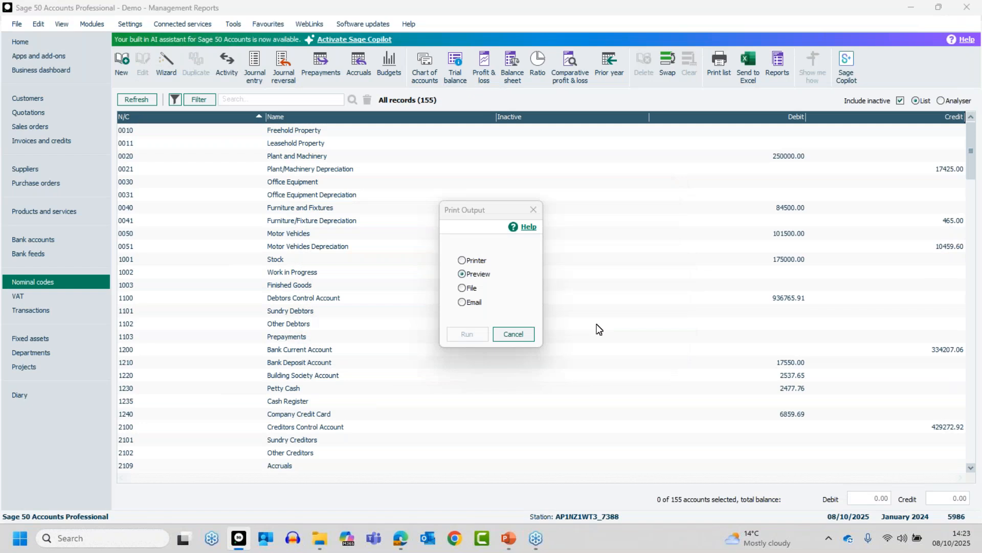
{"action": "left_click", "coordinate": [734, 89]}
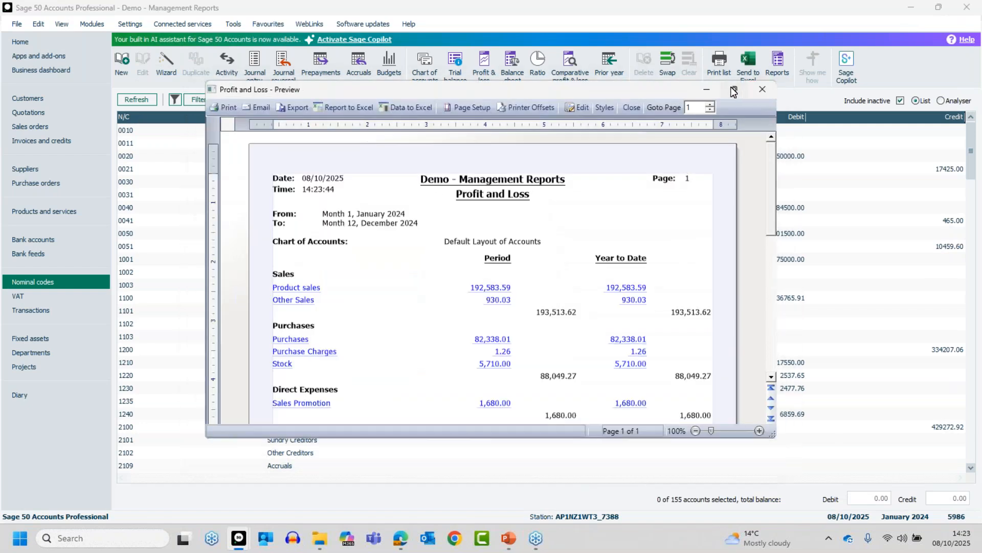
{"action": "left_click", "coordinate": [966, 517]}
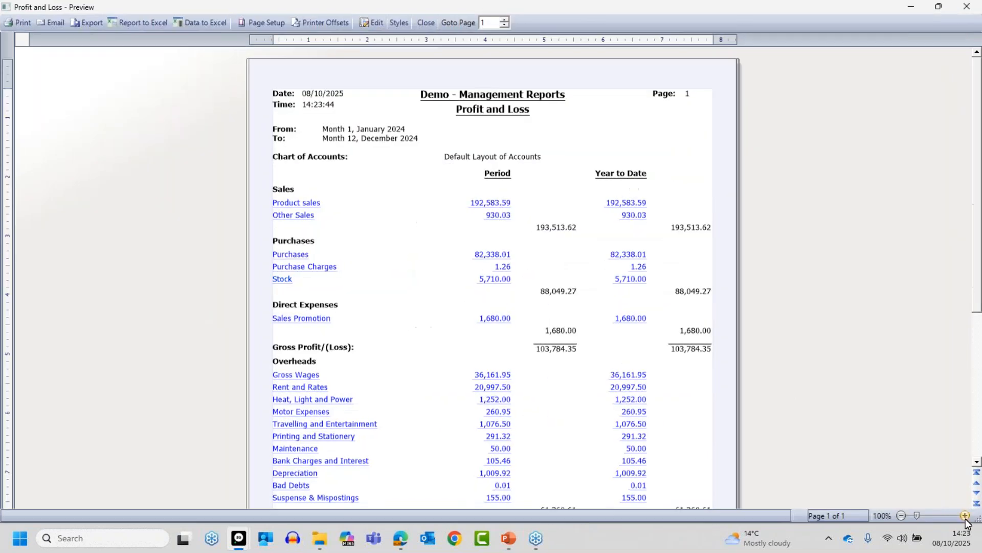
{"action": "left_click", "coordinate": [966, 517]}
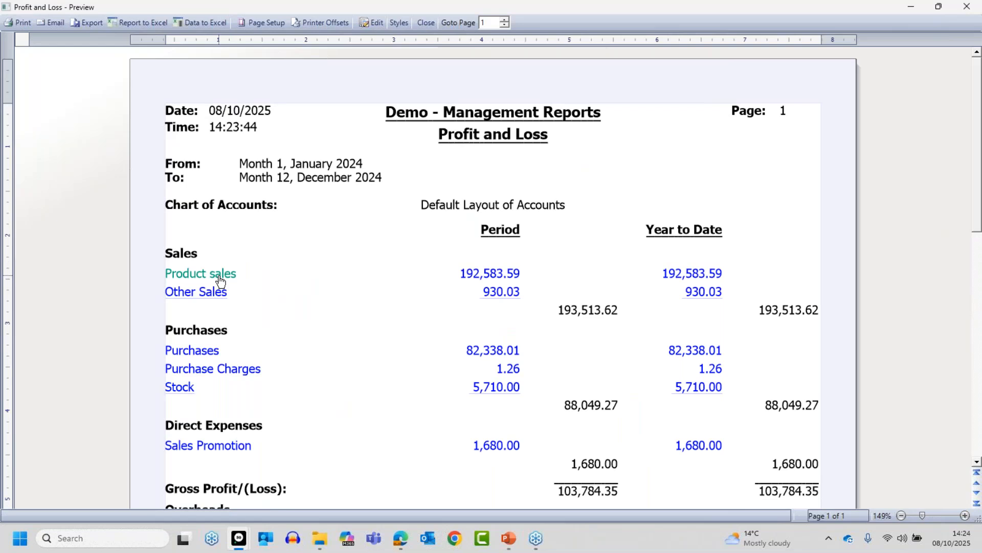
{"action": "left_click", "coordinate": [425, 24]}
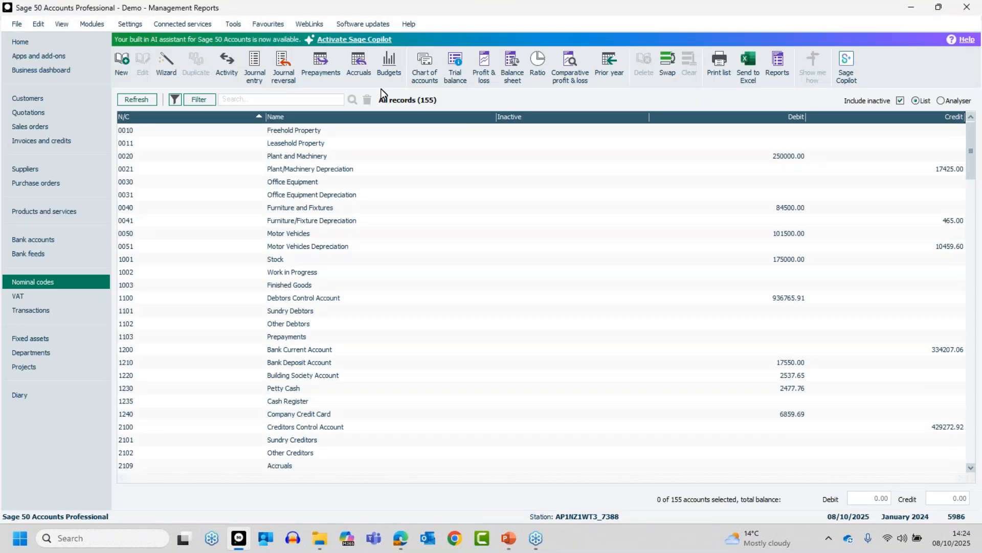
- Edit the Default Layout, reviewing Purchases, Direct Expenses, Overheads and Taxation before the Balance Sheet
{"action": "left_click", "coordinate": [425, 64]}
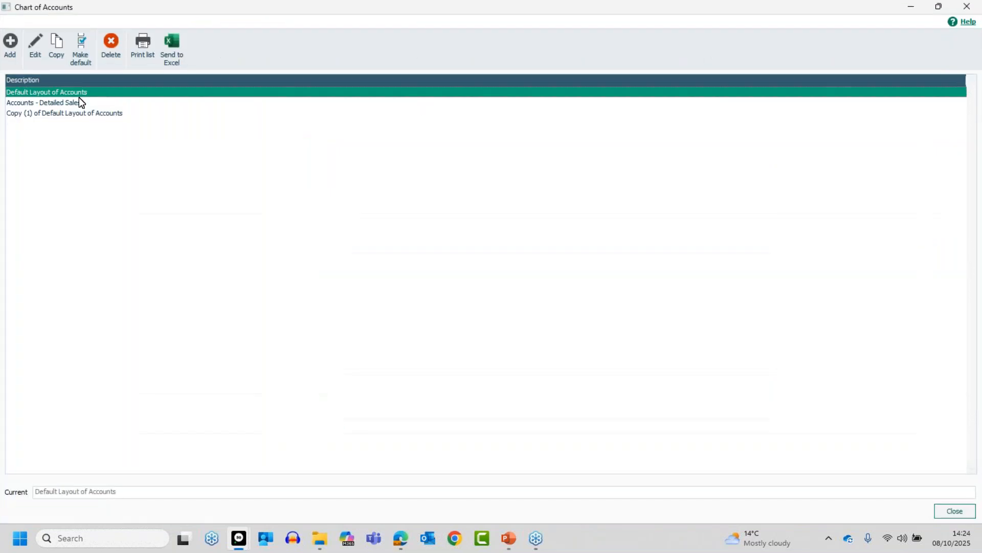
{"action": "left_click", "coordinate": [36, 46]}
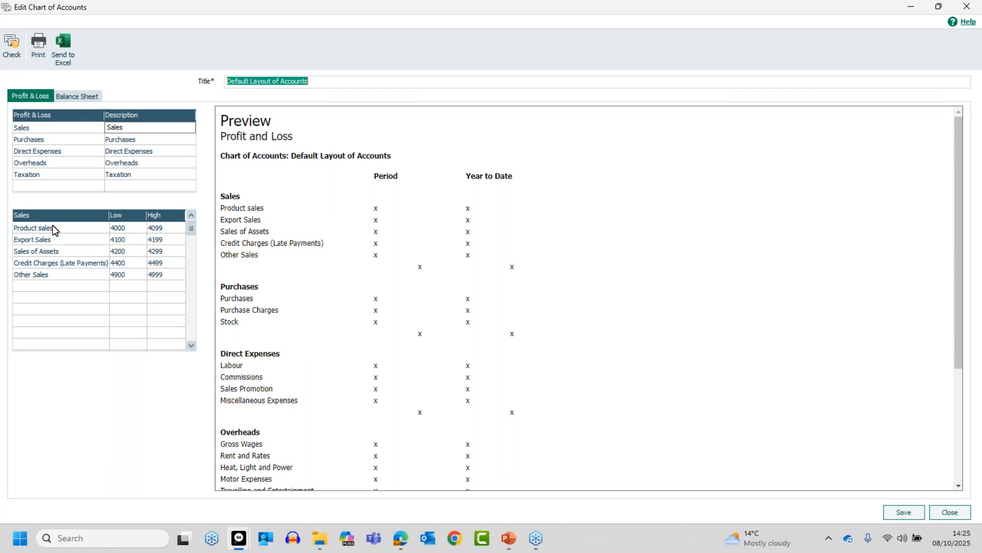
{"action": "left_click", "coordinate": [73, 141]}
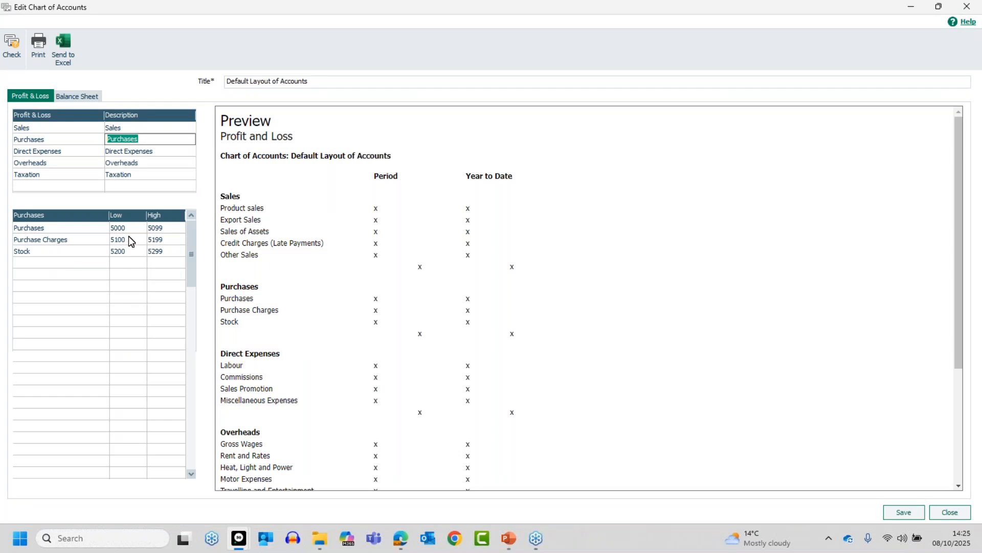
{"action": "left_click", "coordinate": [84, 152]}
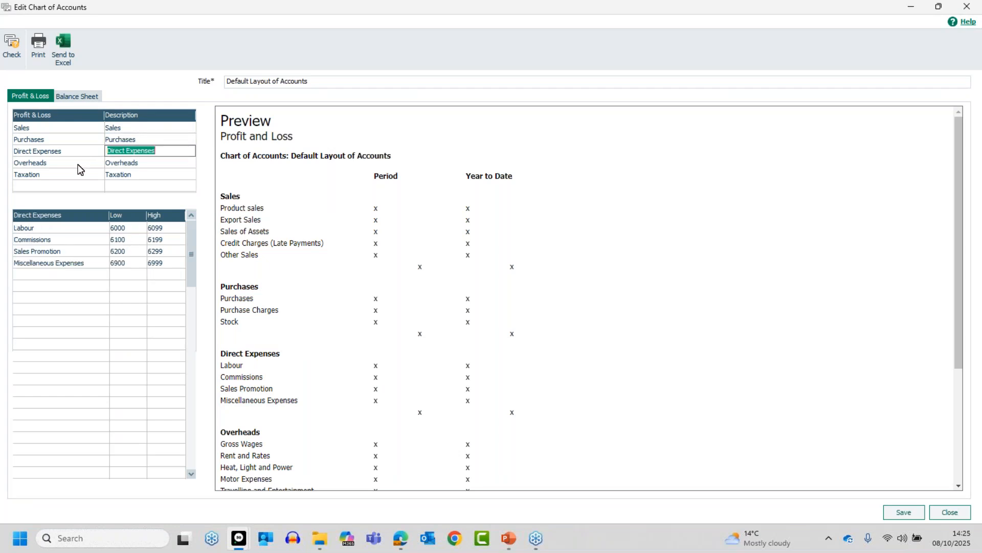
{"action": "left_click", "coordinate": [78, 164]}
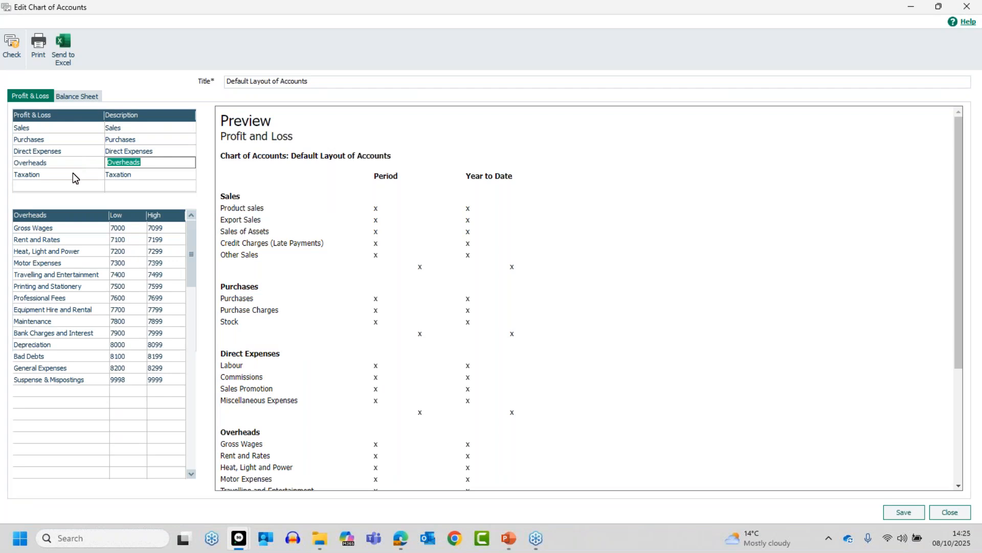
{"action": "left_click", "coordinate": [73, 173]}
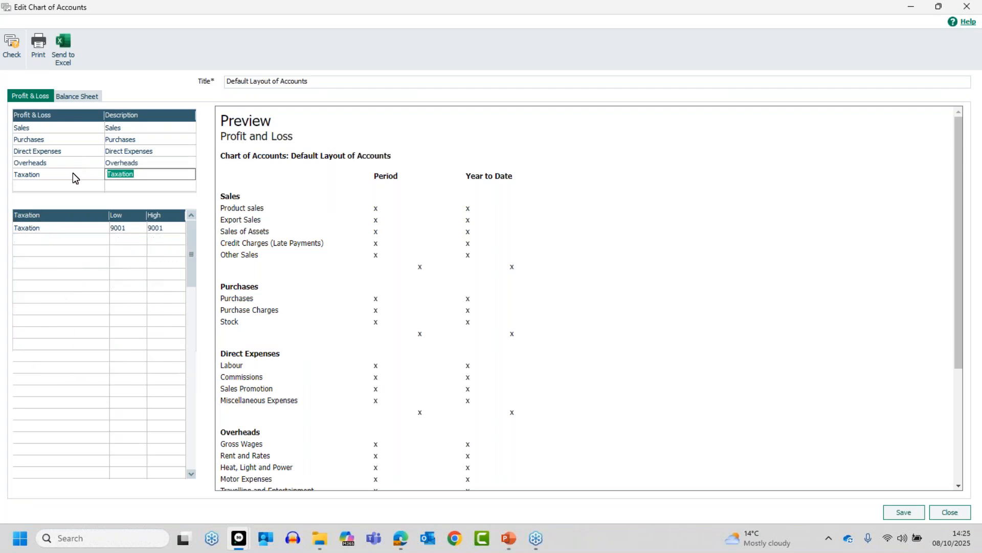
{"action": "left_click", "coordinate": [77, 97]}
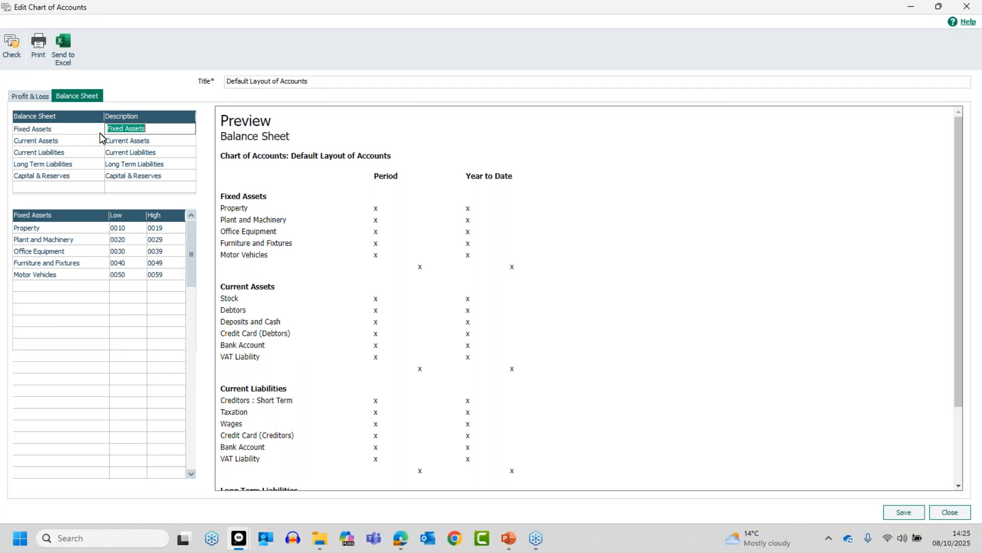
- View Current Assets, then Current Liabilities with its floating Bank Account and VAT Liability accounts
{"action": "left_click", "coordinate": [88, 142]}
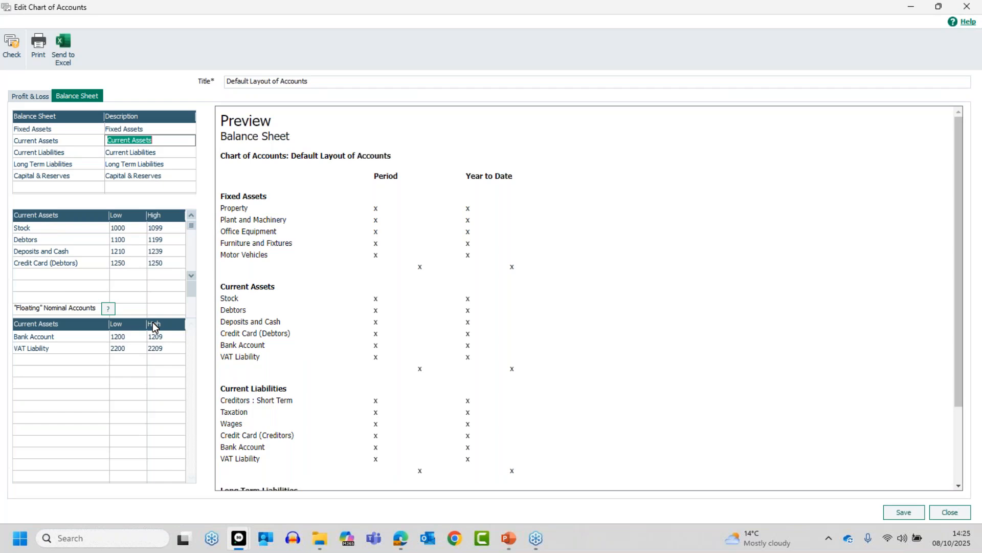
{"action": "left_click", "coordinate": [84, 154]}
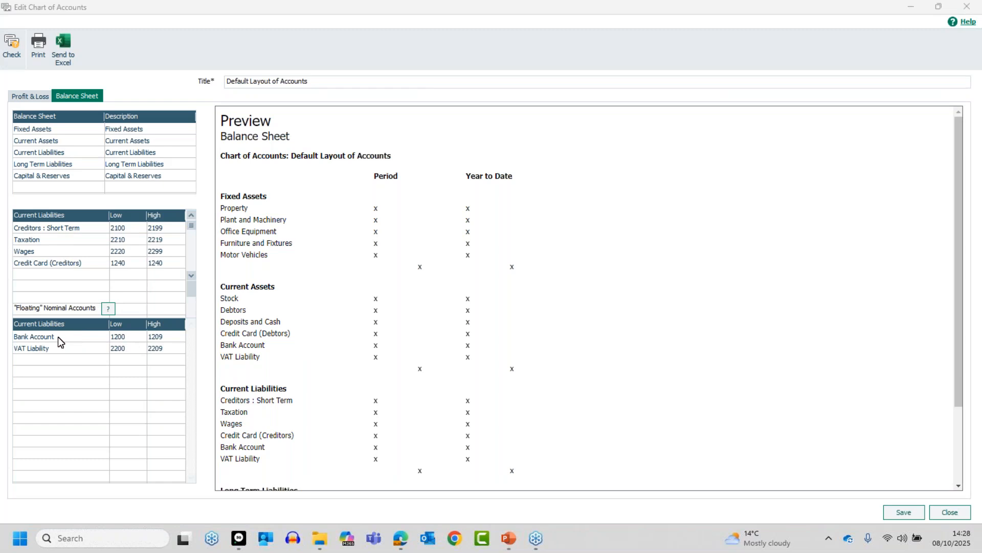
- Show Current Assets again: Stock 1000–1099, Debtors 1100–1199, Deposits and Cash 1210–1239, Credit Card 1250
{"action": "left_click", "coordinate": [72, 140]}
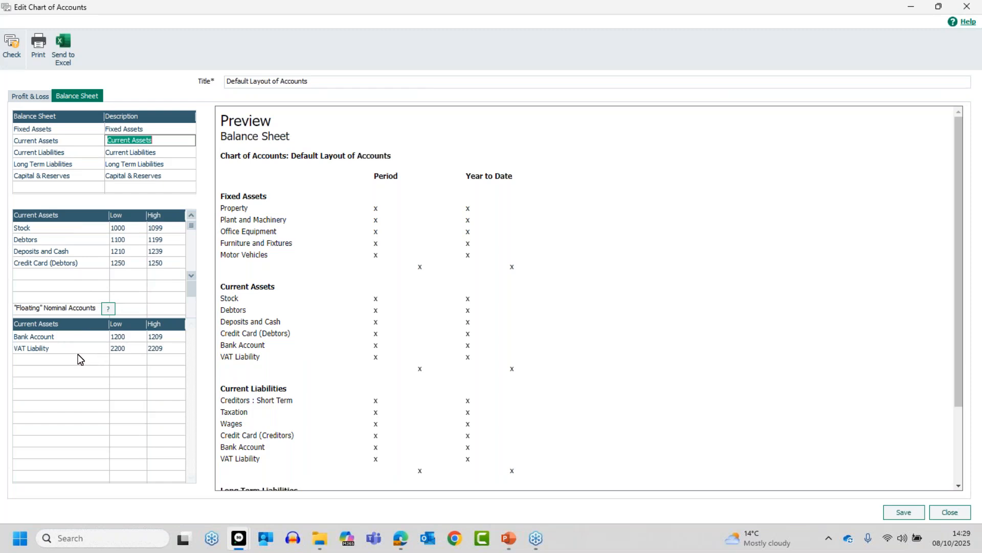
- Start a new named floating account row below VAT Liability under Current Assets
{"action": "left_click", "coordinate": [40, 361]}
{"action": "type", "text": "Michael"}
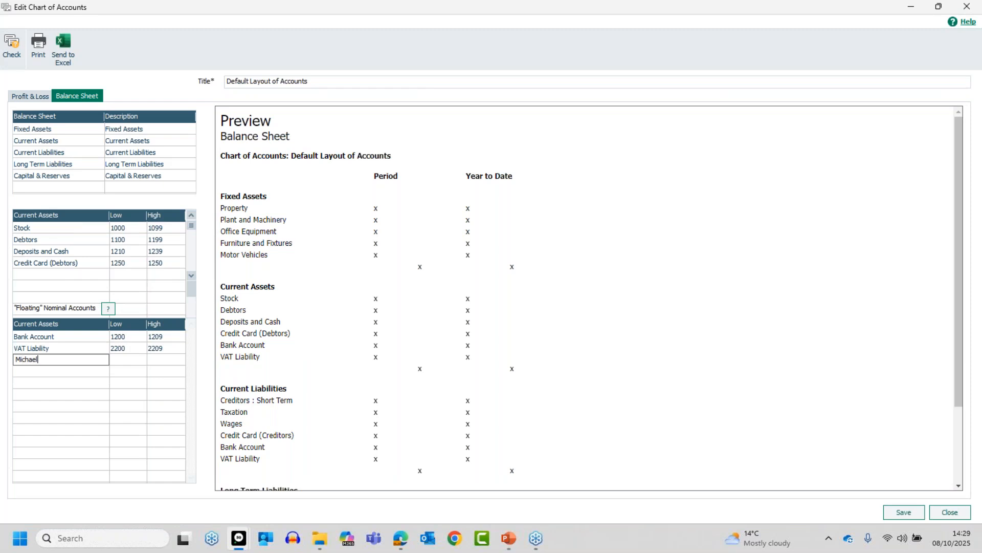
{"action": "key", "text": "Tab"}
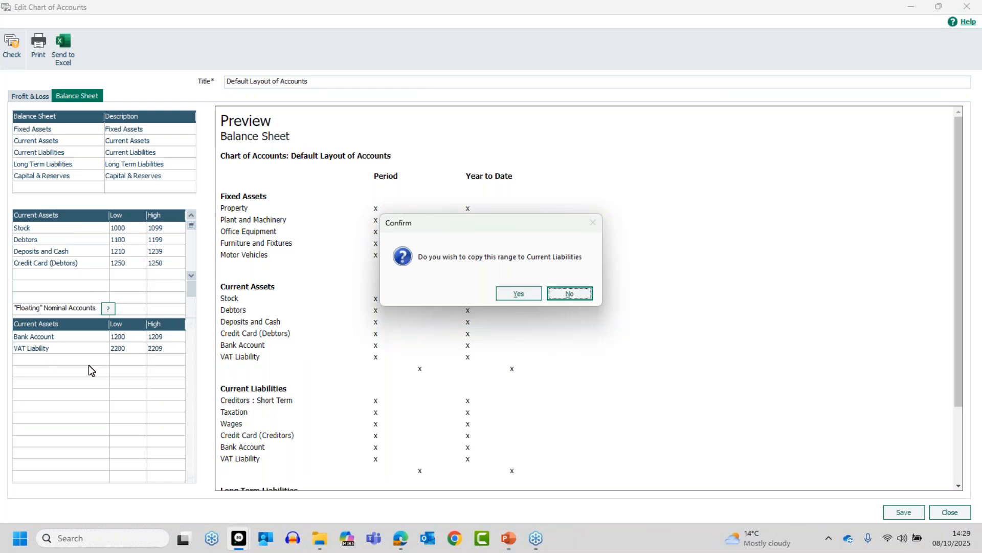
- Agree to copy it to Current Liabilities and set its range to 1270–1270
{"action": "left_click", "coordinate": [508, 290]}
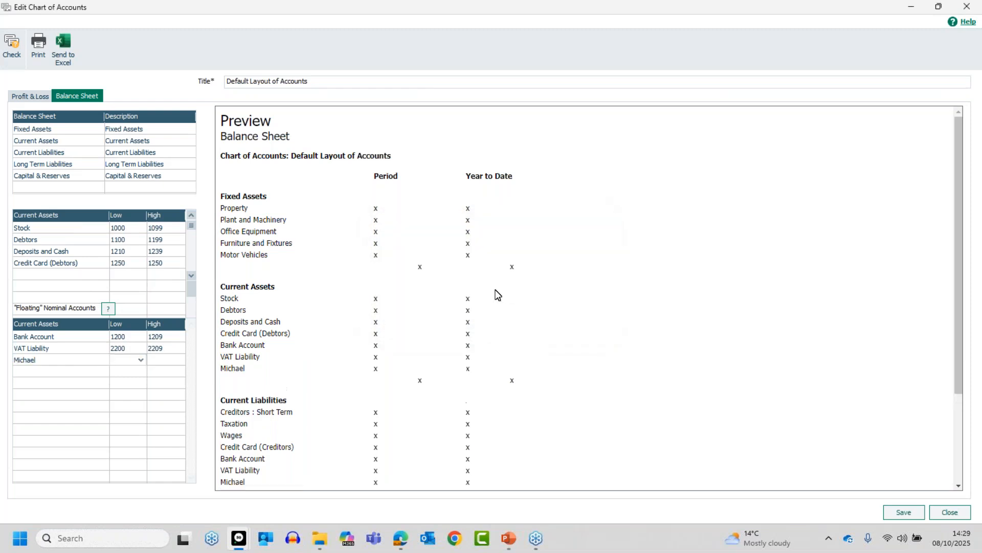
{"action": "type", "text": "12"}
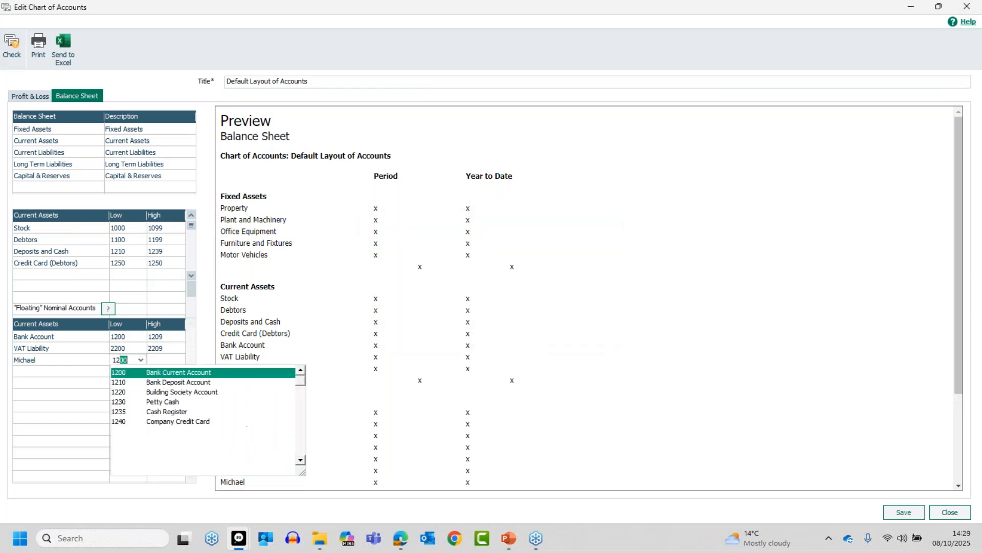
{"action": "type", "text": "70"}
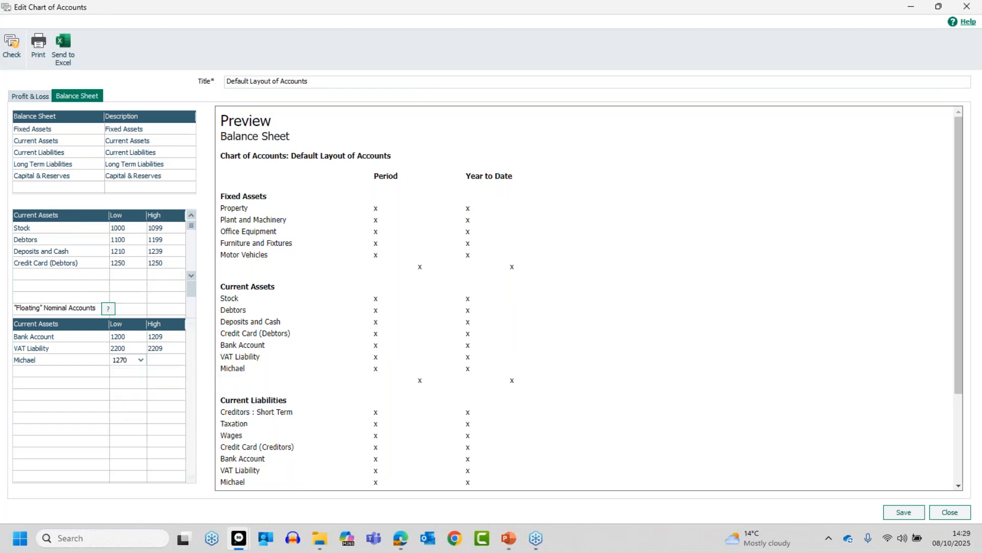
{"action": "key", "text": "Tab"}
{"action": "type", "text": "127"}
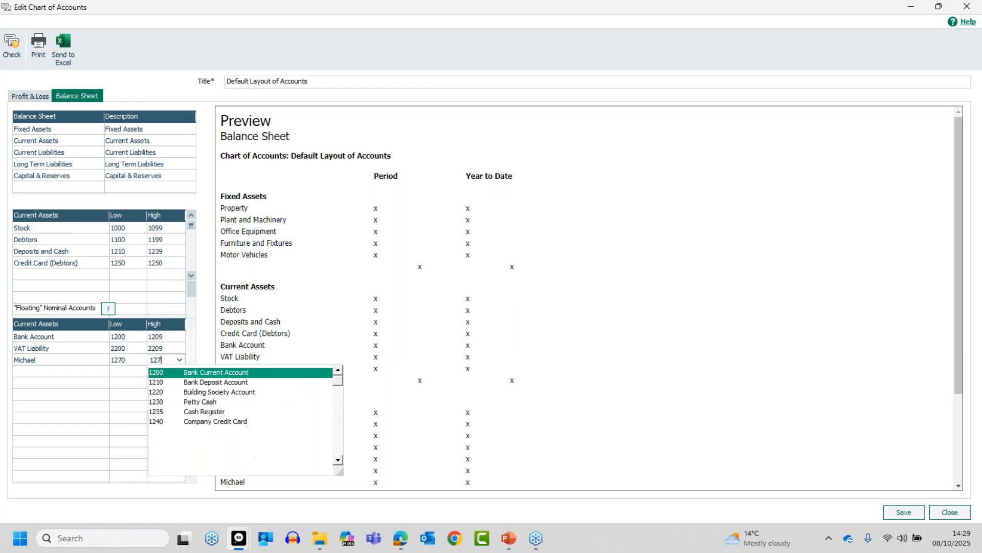
{"action": "type", "text": "0"}
{"action": "key", "text": "Tab"}
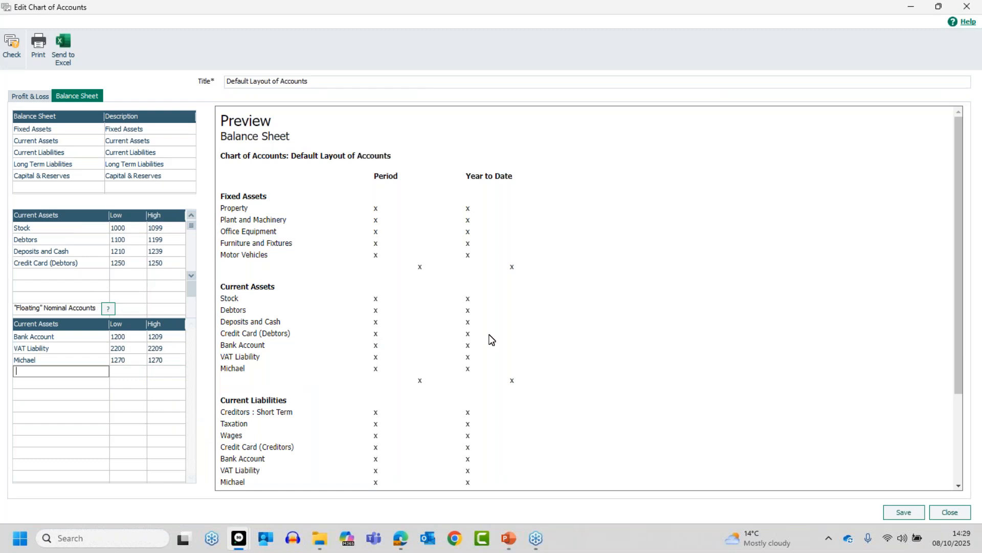
- Delete the 1270 floating account row under Current Liabilities, copying the change to Current Assets
{"action": "left_click", "coordinate": [54, 153]}
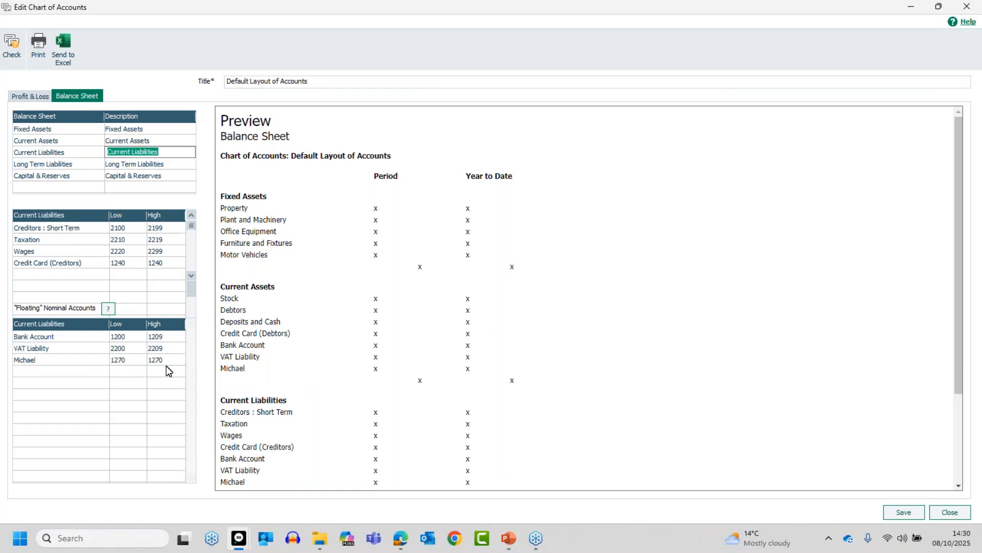
{"action": "left_click", "coordinate": [67, 362]}
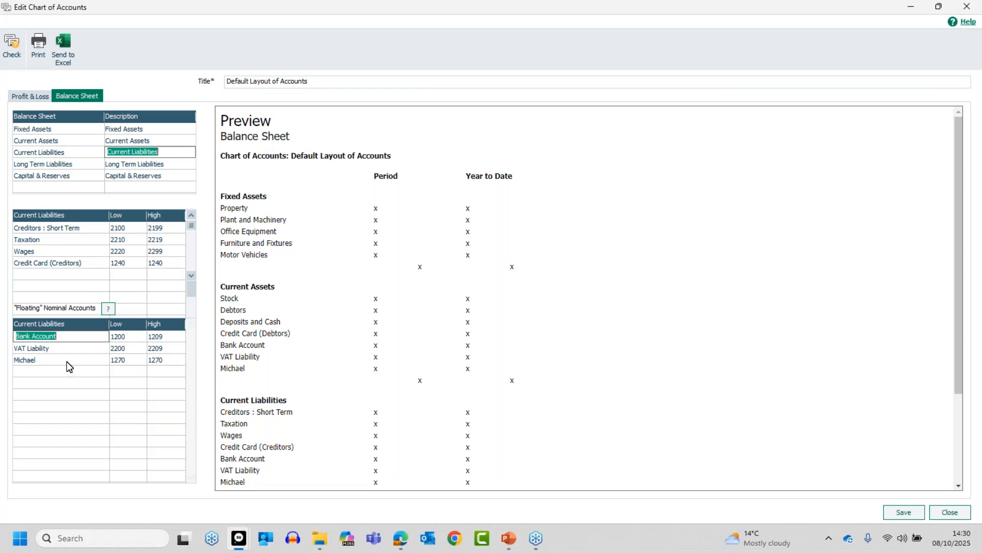
{"action": "left_click", "coordinate": [66, 361]}
{"action": "key", "text": "BackSpace"}
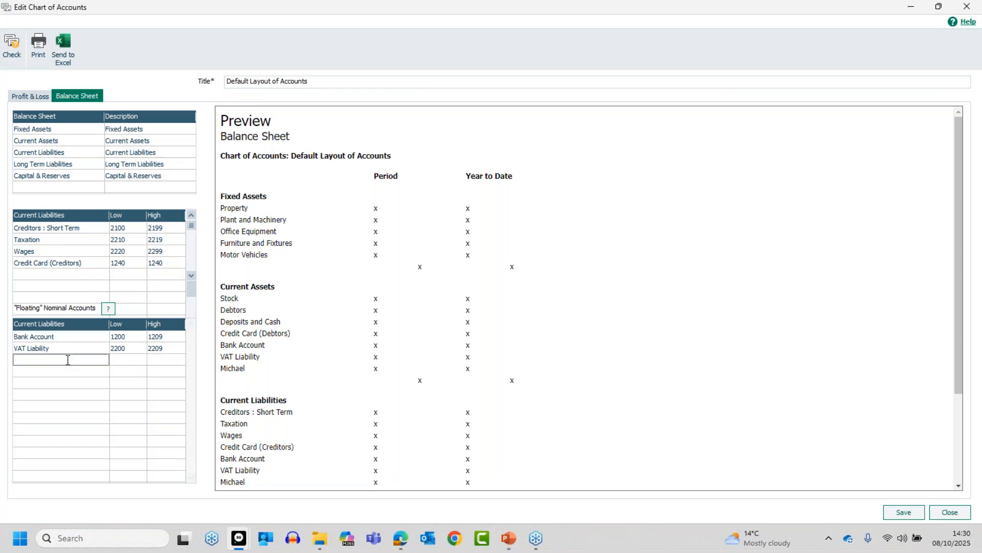
{"action": "key", "text": "Return"}
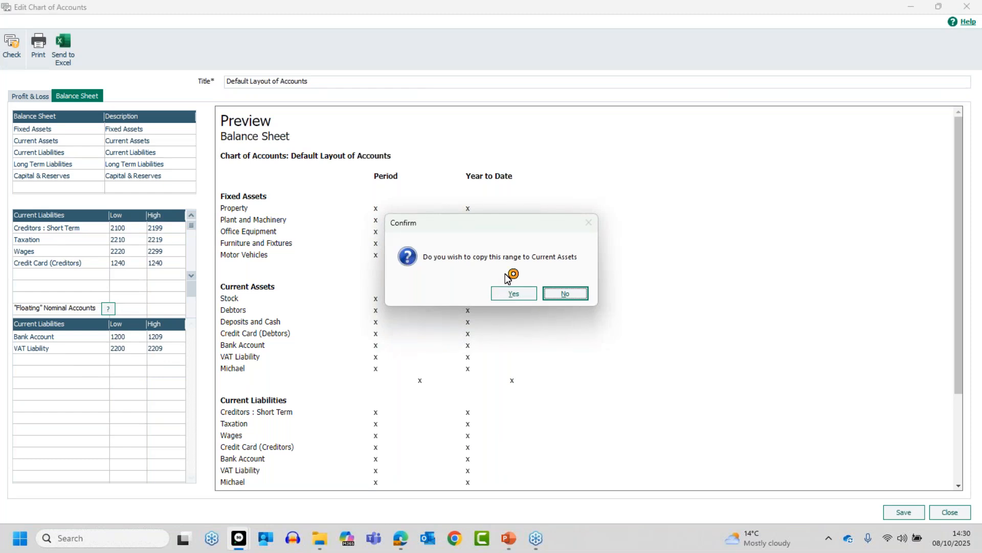
{"action": "left_click", "coordinate": [514, 293]}
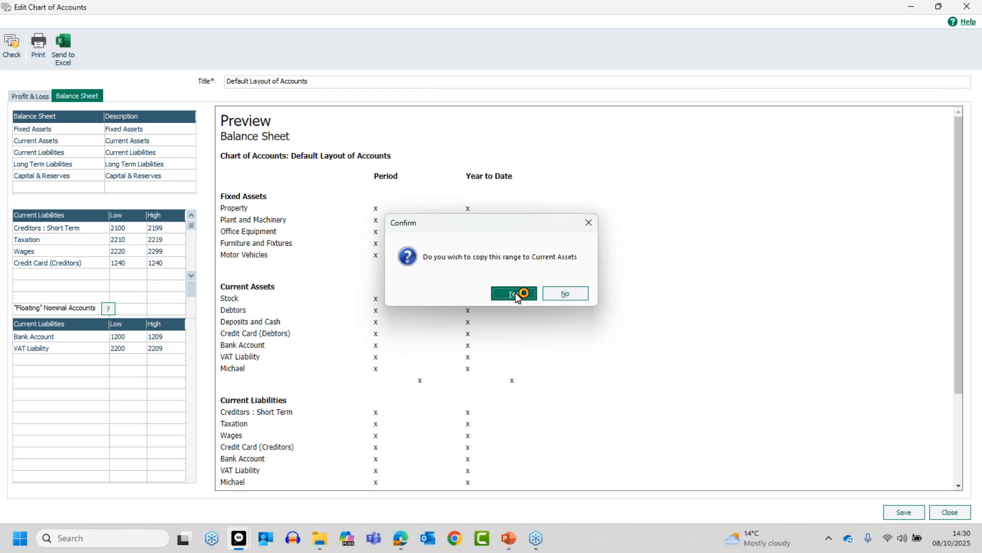
- Review the Current Assets, Long Term Liabilities and Capital & Reserves accounts
{"action": "left_click", "coordinate": [61, 145]}
{"action": "left_click", "coordinate": [61, 140]}
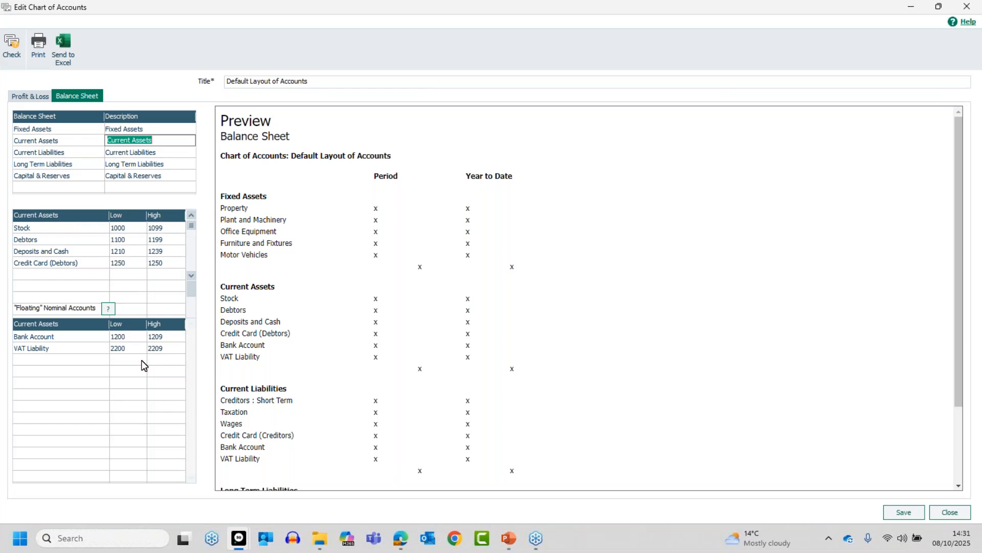
{"action": "left_click", "coordinate": [39, 164]}
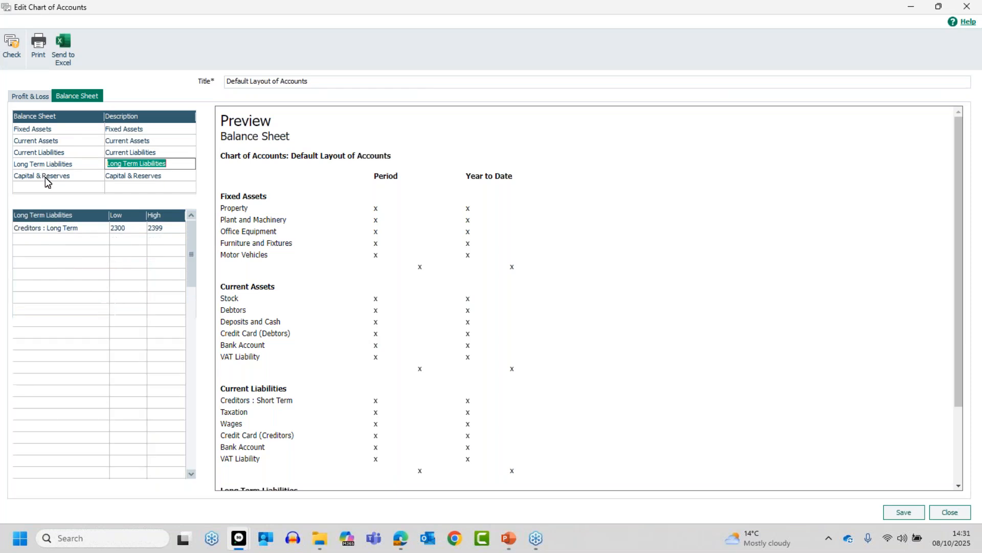
{"action": "left_click", "coordinate": [45, 177]}
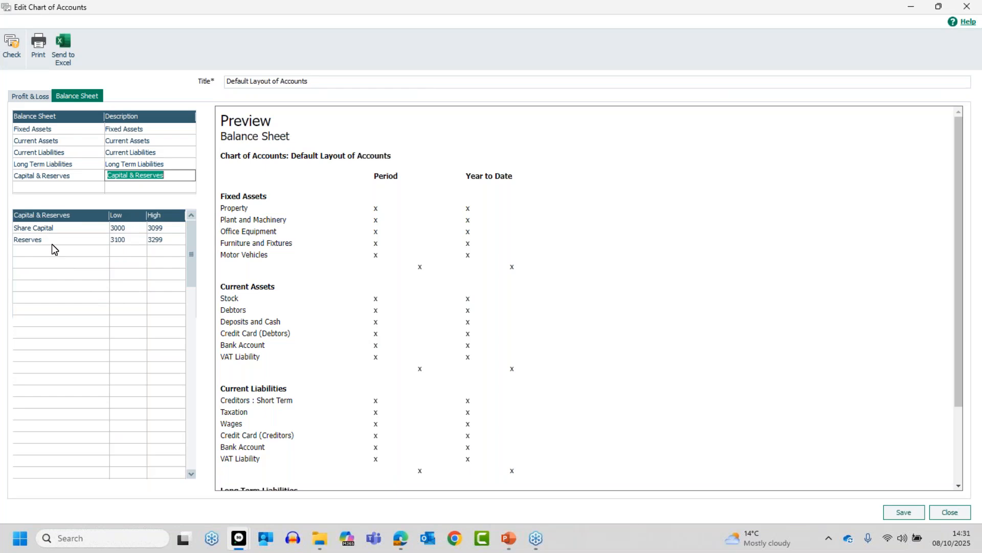
- In the Profit & Loss Sales ranges, insert four blank lines above Export Sales 4100–4199
{"action": "left_click", "coordinate": [25, 98]}
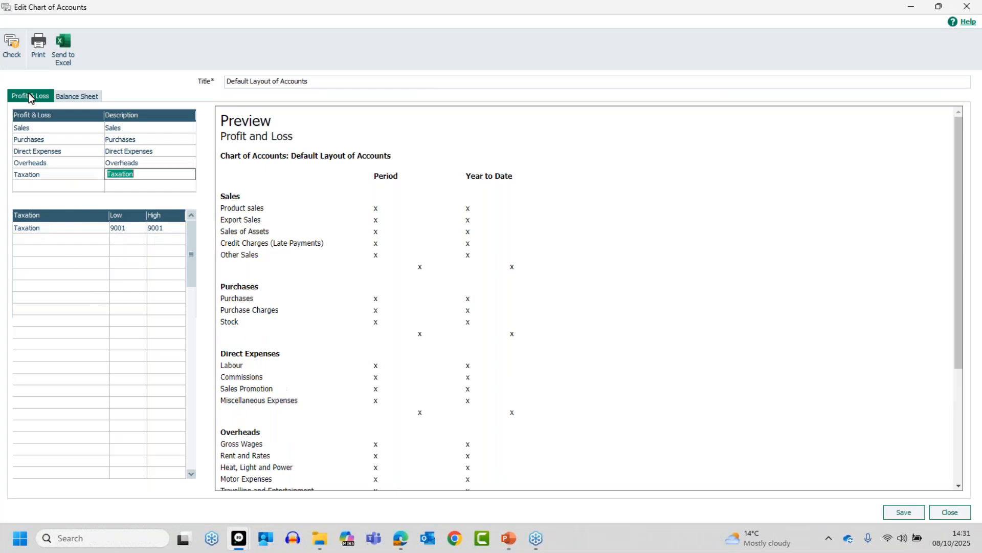
{"action": "left_click", "coordinate": [56, 129]}
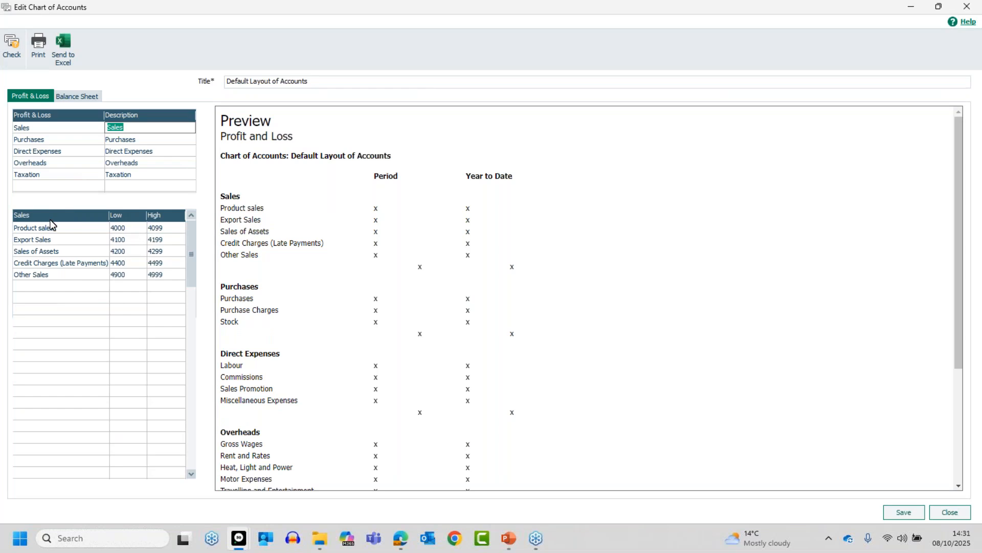
{"action": "left_click", "coordinate": [56, 240]}
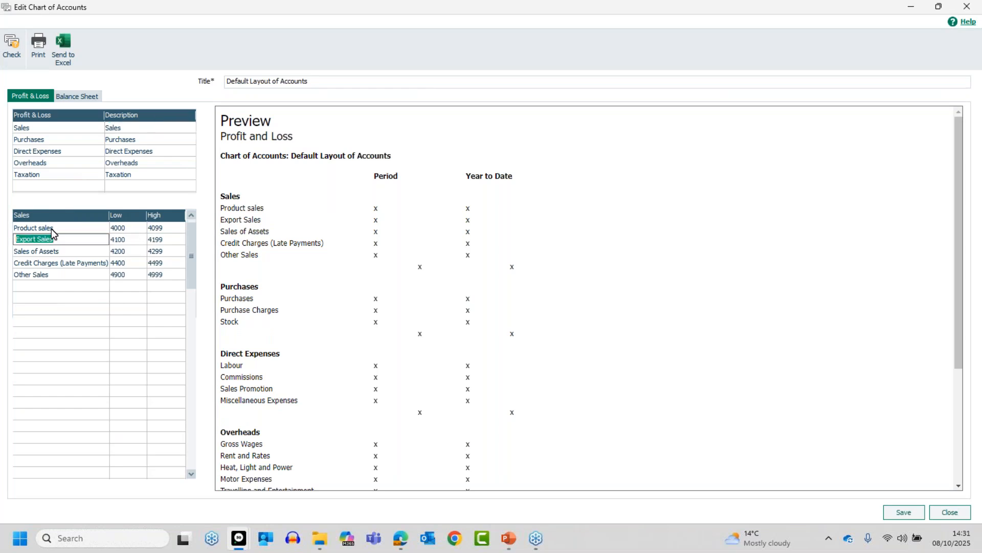
{"action": "key", "text": "Insert"}
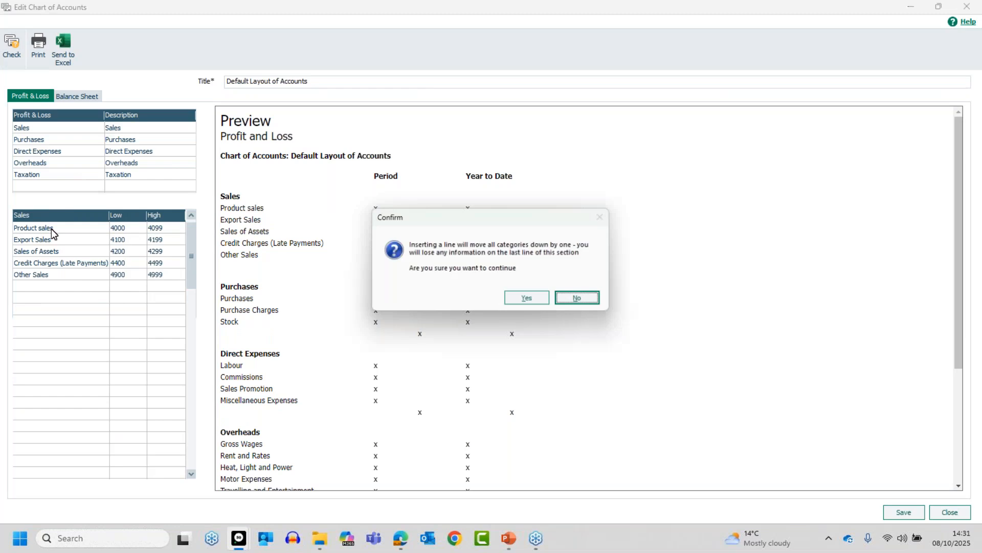
{"action": "left_click", "coordinate": [529, 299]}
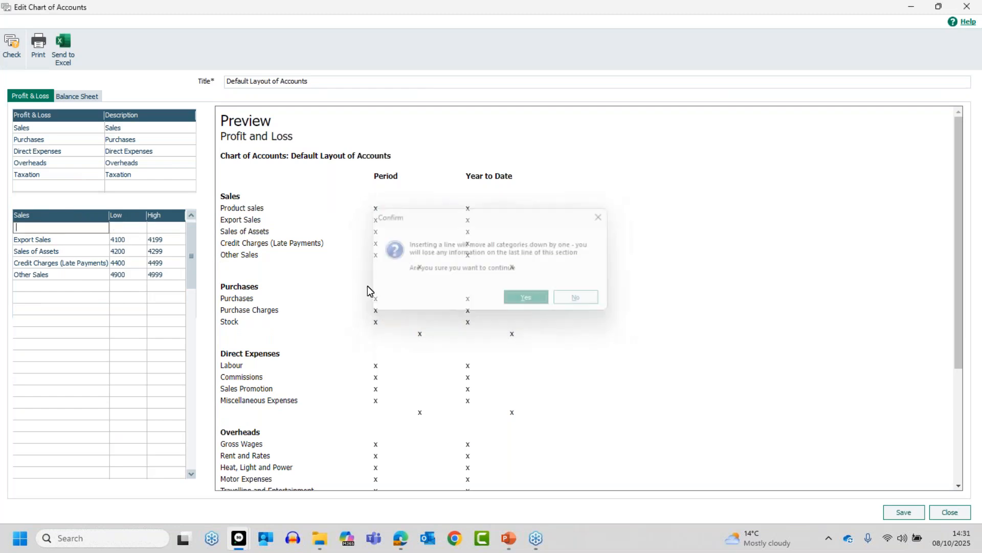
{"action": "key", "text": "Insert"}
{"action": "left_click", "coordinate": [530, 301]}
{"action": "key", "text": "Insert"}
{"action": "left_click", "coordinate": [530, 301]}
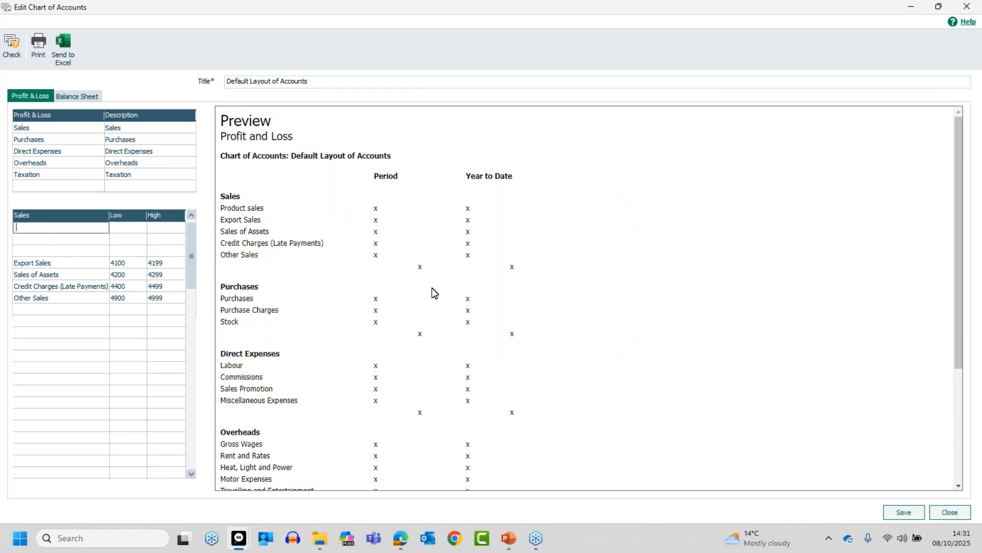
{"action": "key", "text": "Insert"}
- Confirm the last blank line and add a Sales South row with range 4001–4001
{"action": "left_click", "coordinate": [517, 304]}
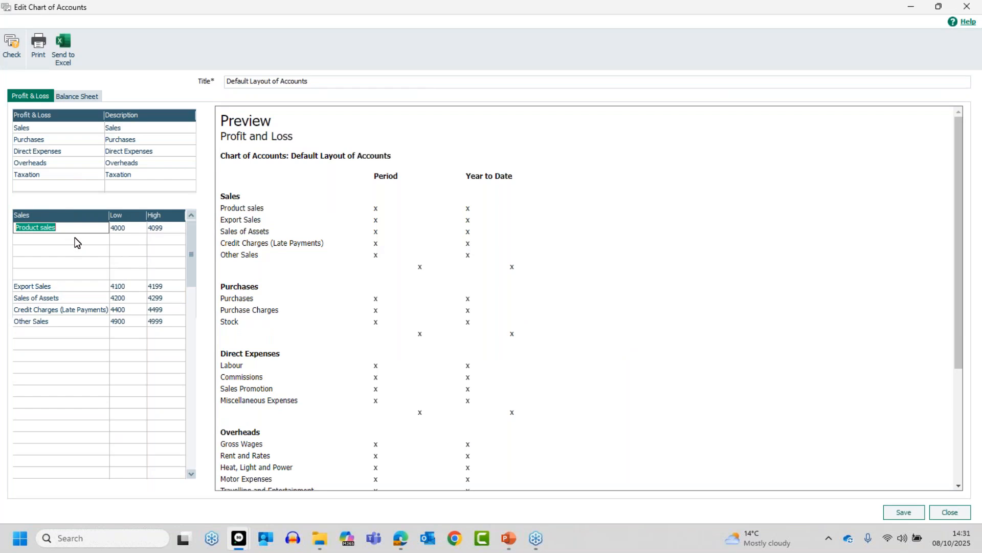
{"action": "left_click", "coordinate": [89, 237]}
{"action": "type", "text": "Sales "}
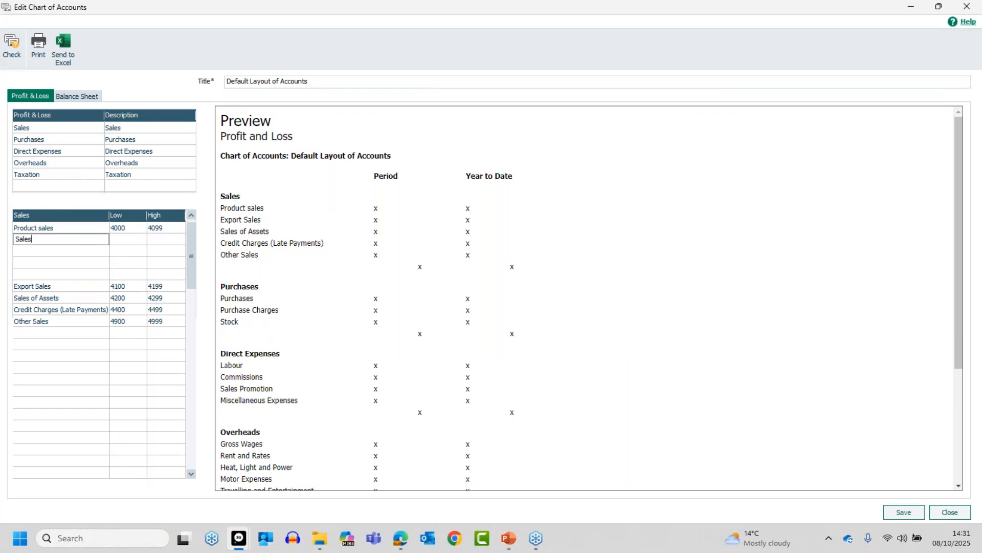
{"action": "type", "text": "South"}
{"action": "key", "text": "Tab"}
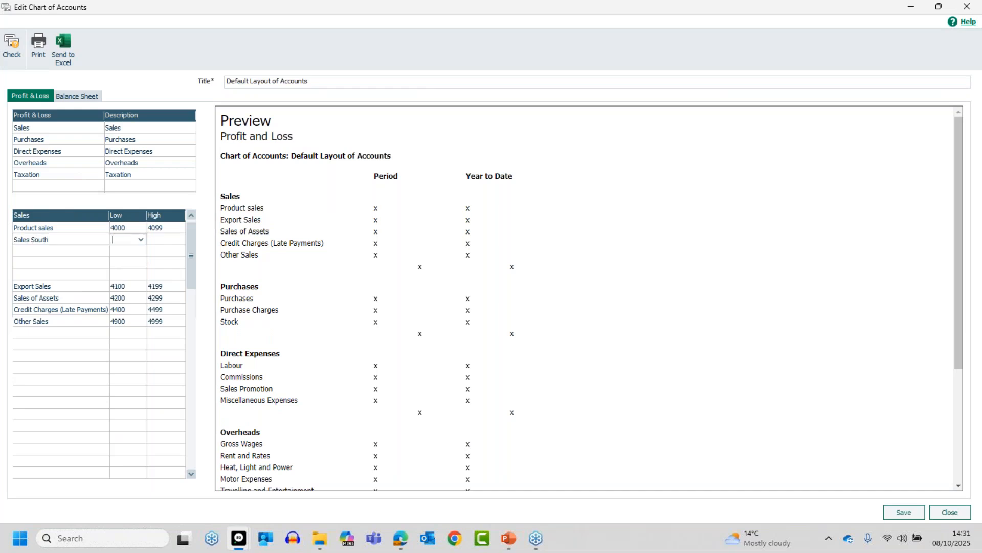
{"action": "type", "text": "4001"}
{"action": "key", "text": "Tab"}
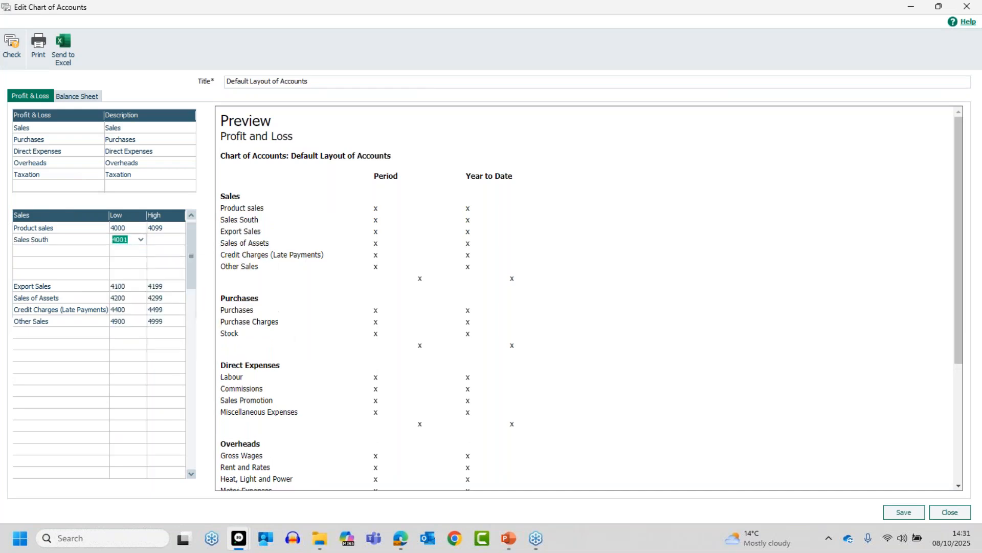
{"action": "type", "text": "4001"}
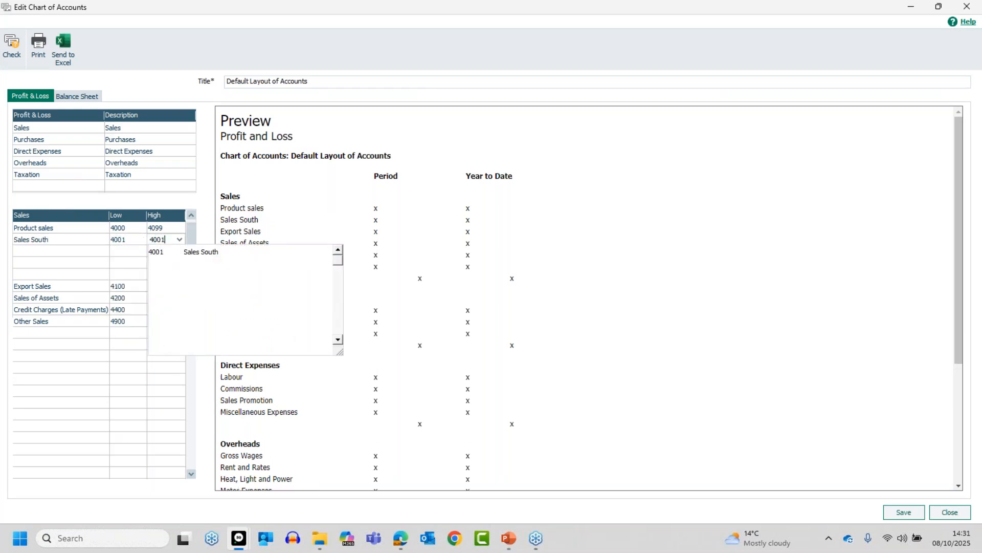
{"action": "key", "text": "Tab"}
- Add Sales Scotland 4002–4002 and a Misc sales row from 4003, with 40099 typed as its high account
{"action": "type", "text": "Sales Scotland"}
{"action": "key", "text": "Tab"}
{"action": "type", "text": "4"}
{"action": "type", "text": "002"}
{"action": "key", "text": "Tab"}
{"action": "type", "text": "4002"}
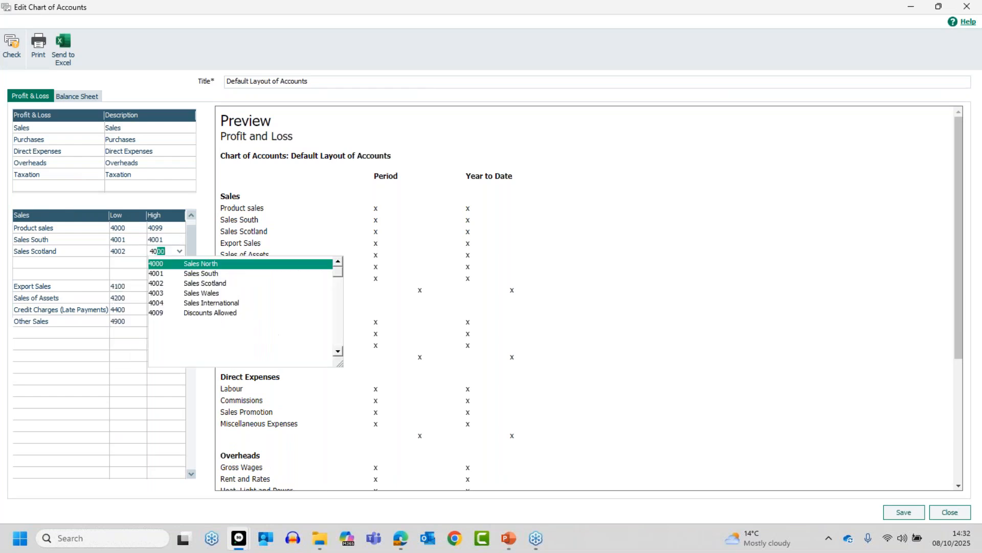
{"action": "key", "text": "Tab"}
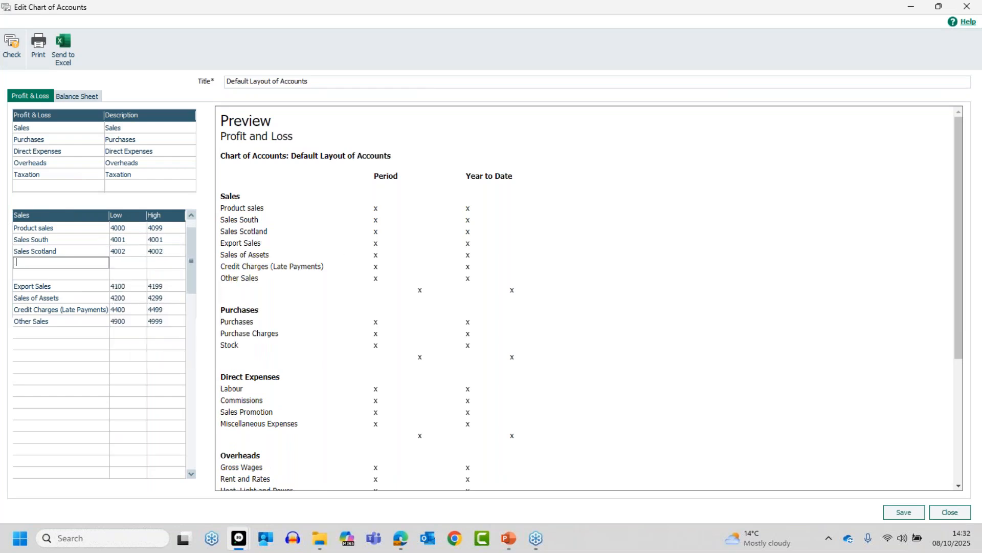
{"action": "type", "text": "Misc sales"}
{"action": "key", "text": "Tab"}
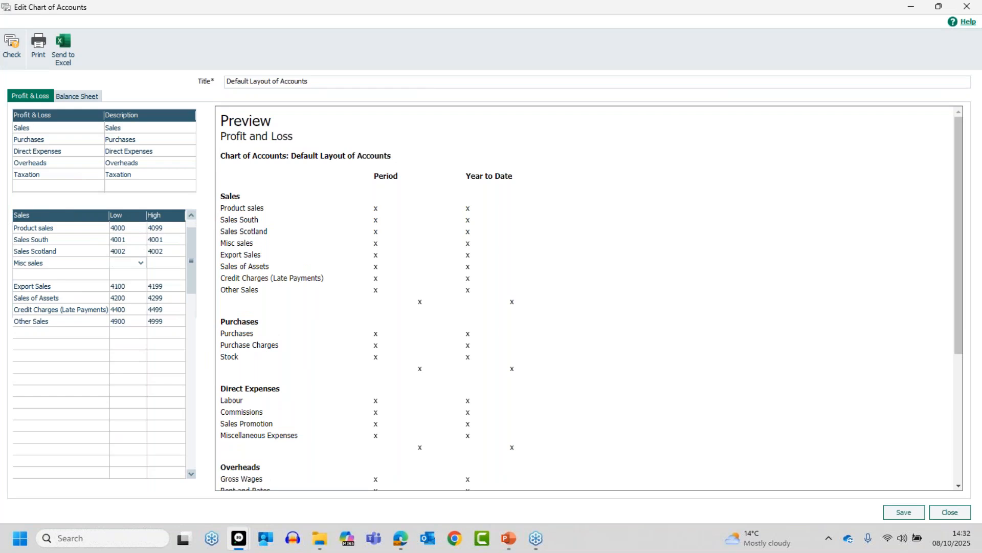
{"action": "type", "text": "4003"}
{"action": "key", "text": "Tab"}
{"action": "type", "text": "400"}
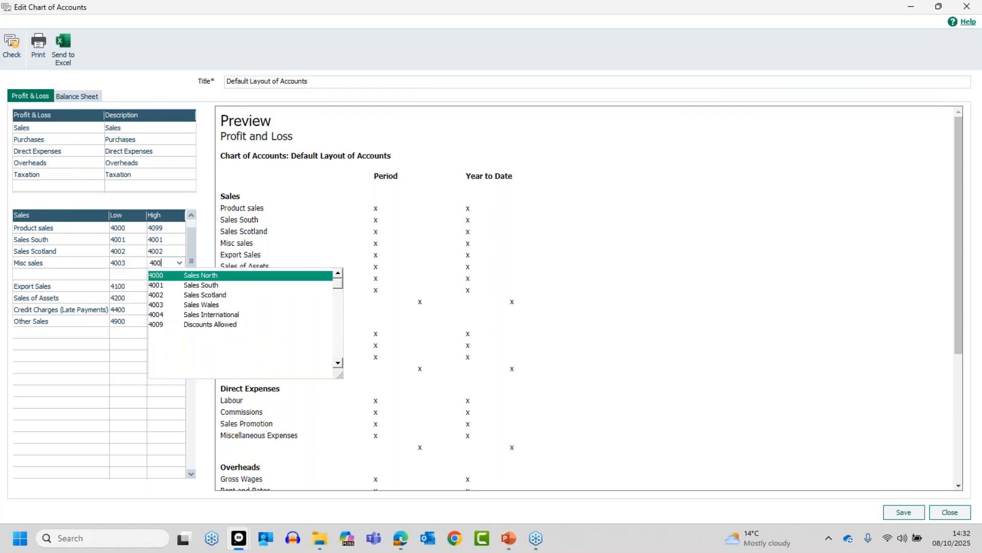
{"action": "type", "text": "99"}
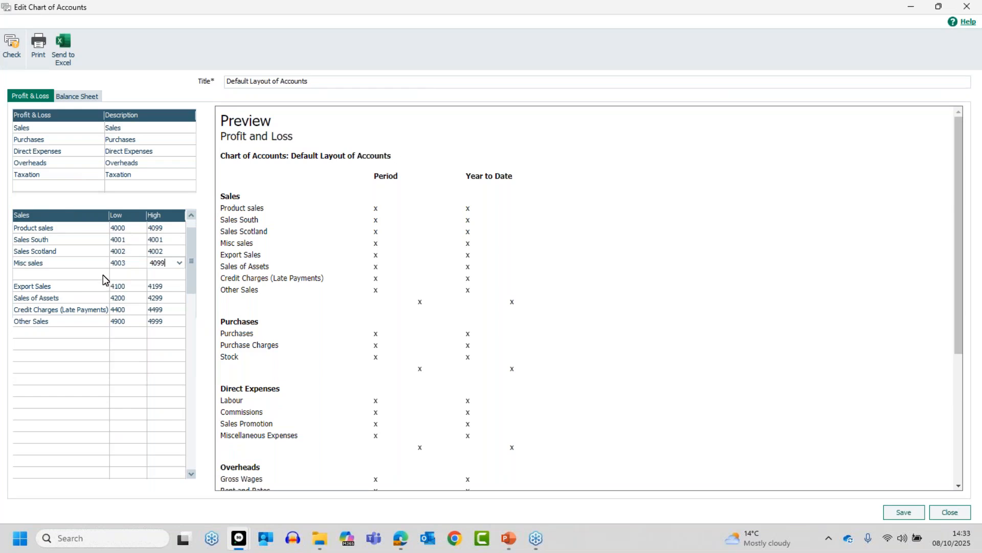
- Run the chart check, save the changes and accept the incomplete-chart warning and success message
{"action": "left_click", "coordinate": [11, 45]}
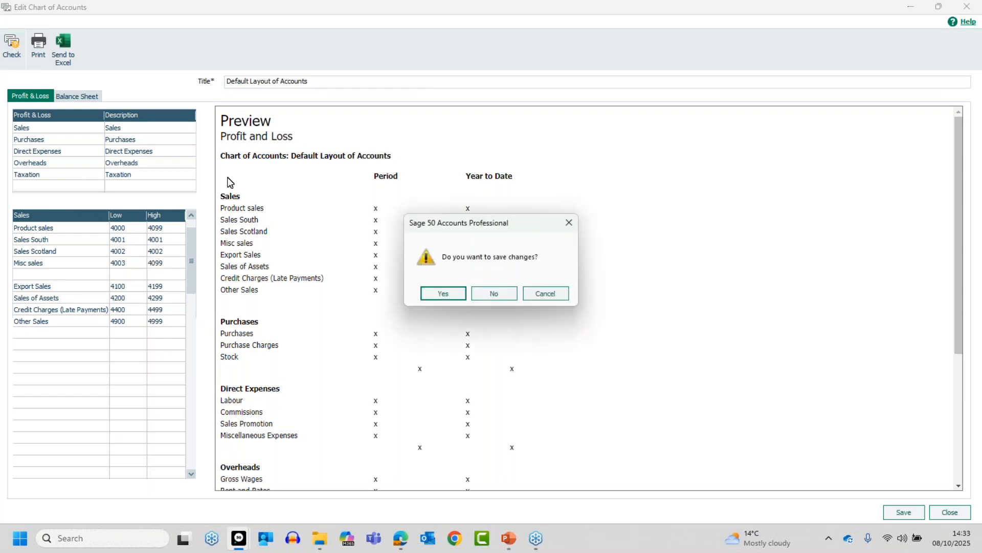
{"action": "left_click", "coordinate": [447, 296]}
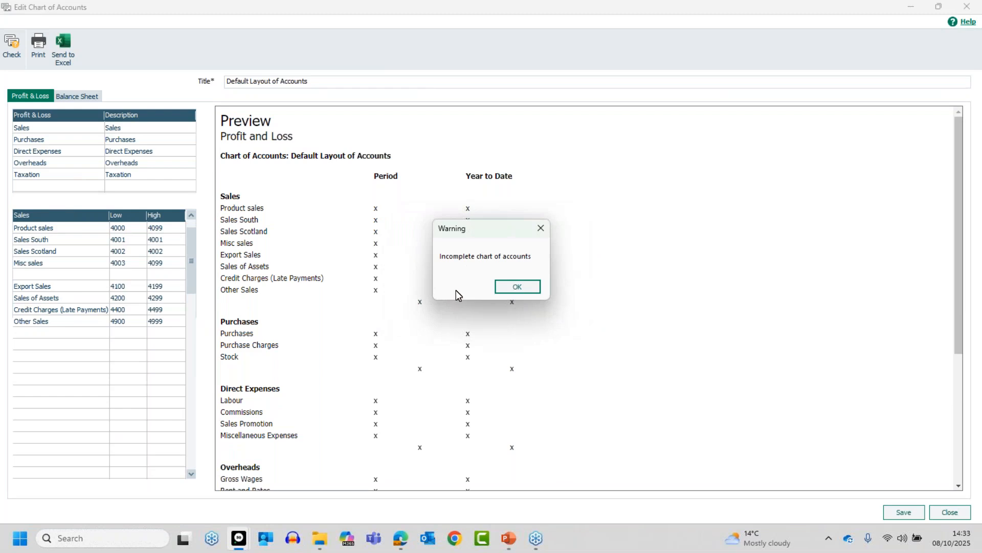
{"action": "left_click", "coordinate": [515, 288]}
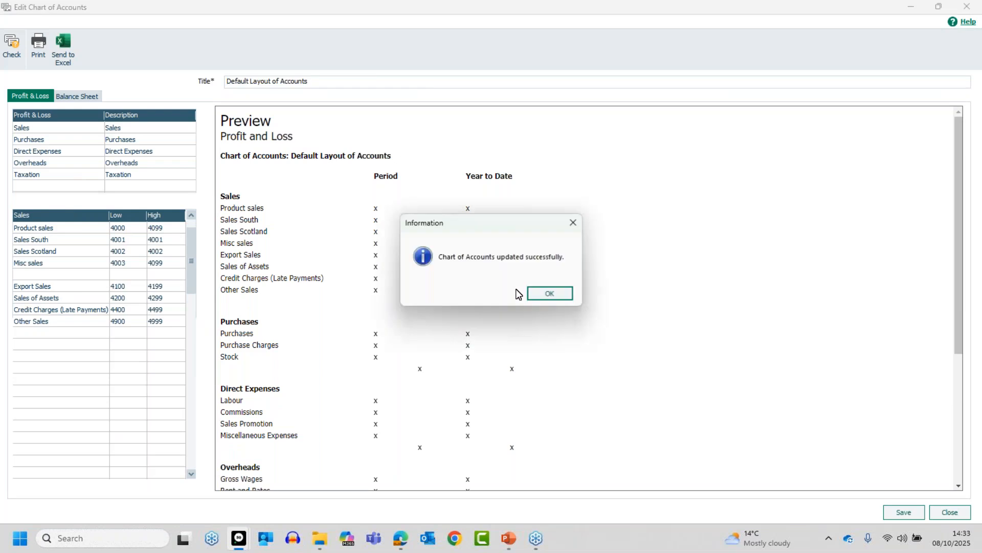
{"action": "left_click", "coordinate": [549, 289]}
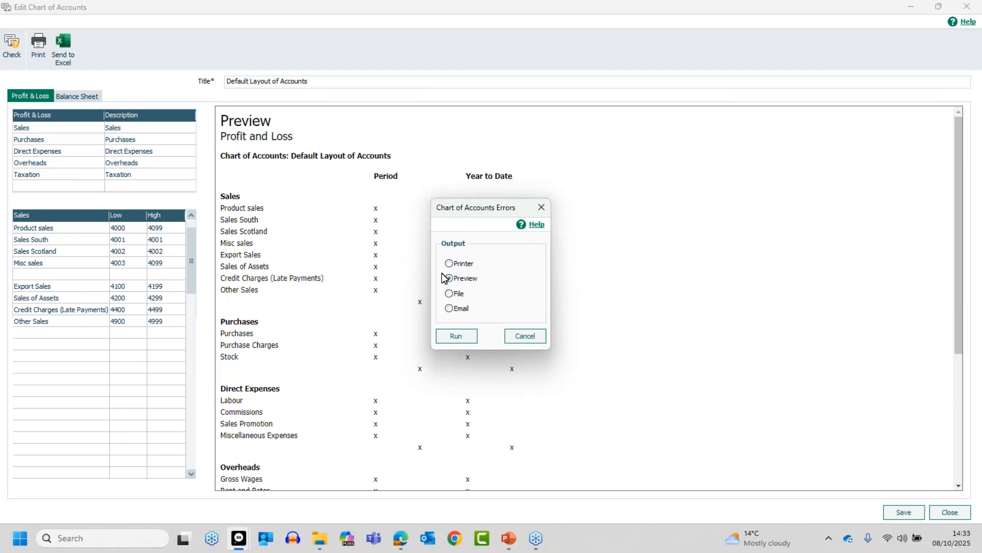
- Preview the errors report full-screen and zoomed, showing Product sales 4000–4099 overlaps, then close it
{"action": "left_click", "coordinate": [457, 337]}
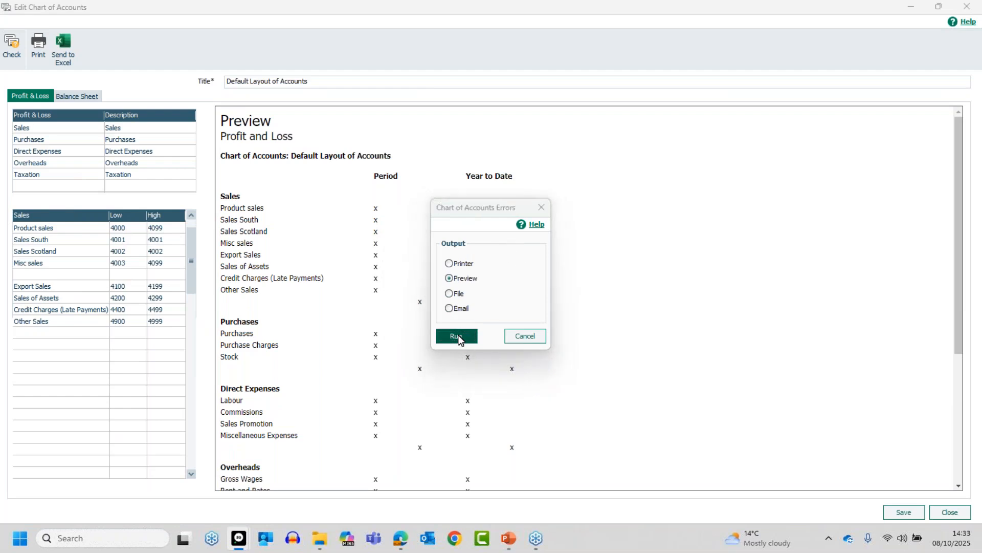
{"action": "left_click", "coordinate": [735, 89]}
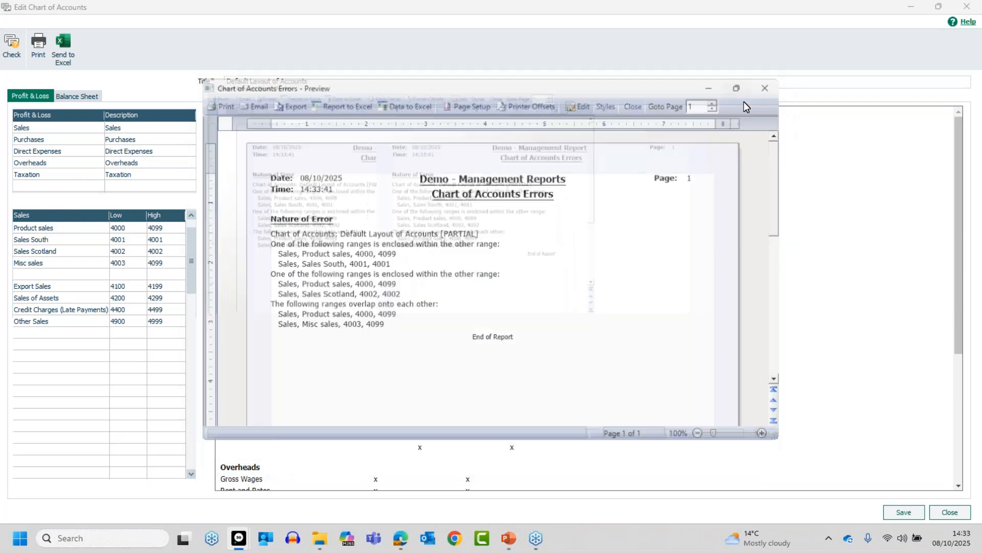
{"action": "left_click", "coordinate": [966, 517]}
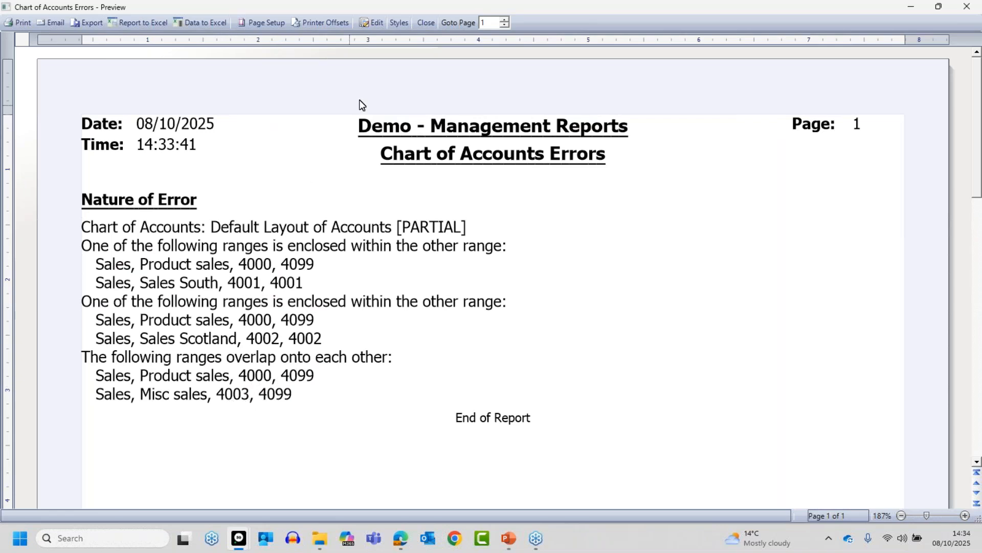
{"action": "left_click", "coordinate": [425, 23]}
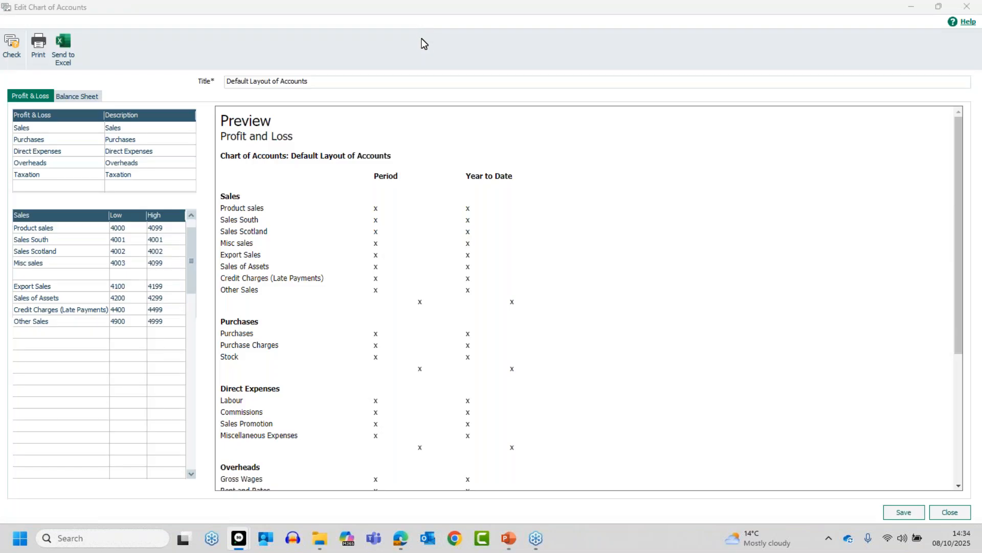
- Save the layout despite the incomplete-chart warning, leaving it as Default Layout of Accounts [PARTIAL]
{"action": "left_click", "coordinate": [905, 512]}
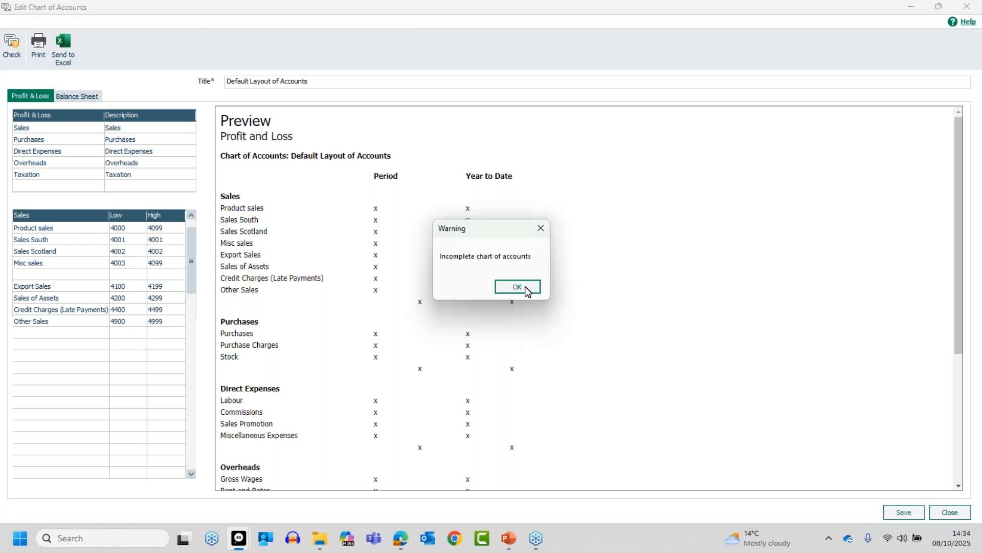
{"action": "left_click", "coordinate": [518, 287]}
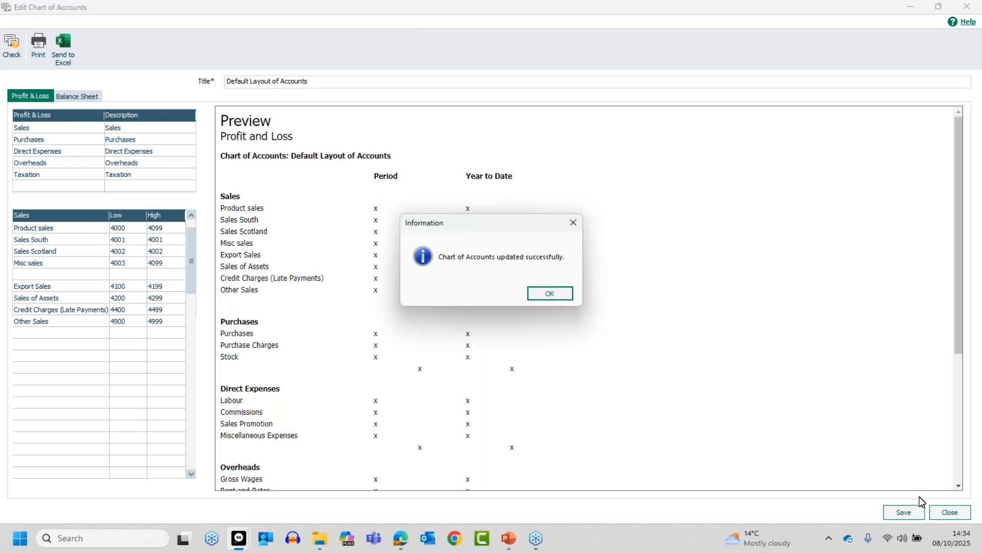
{"action": "left_click", "coordinate": [564, 296]}
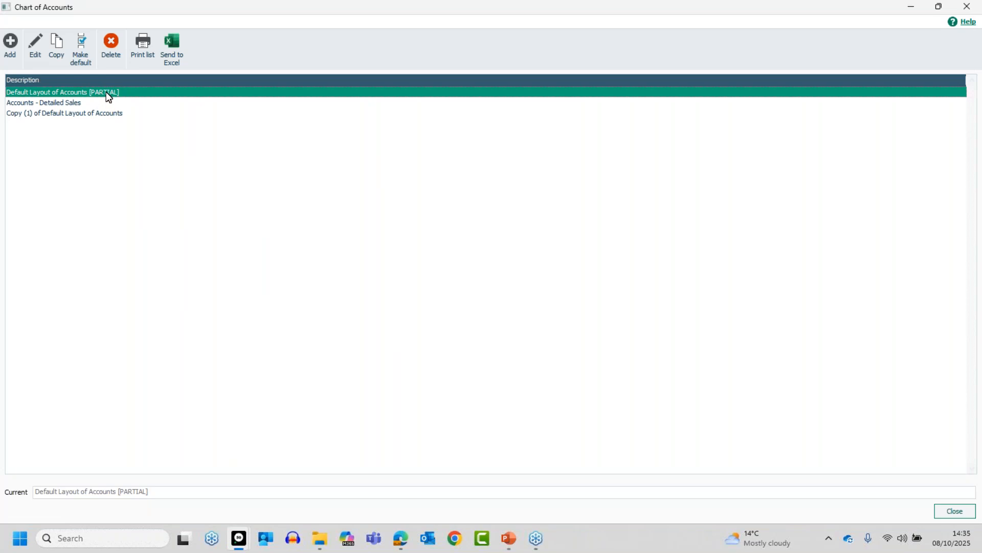
- Delete [PARTIAL] from the layout title and save, accepting the warning and success message
{"action": "left_click", "coordinate": [36, 48]}
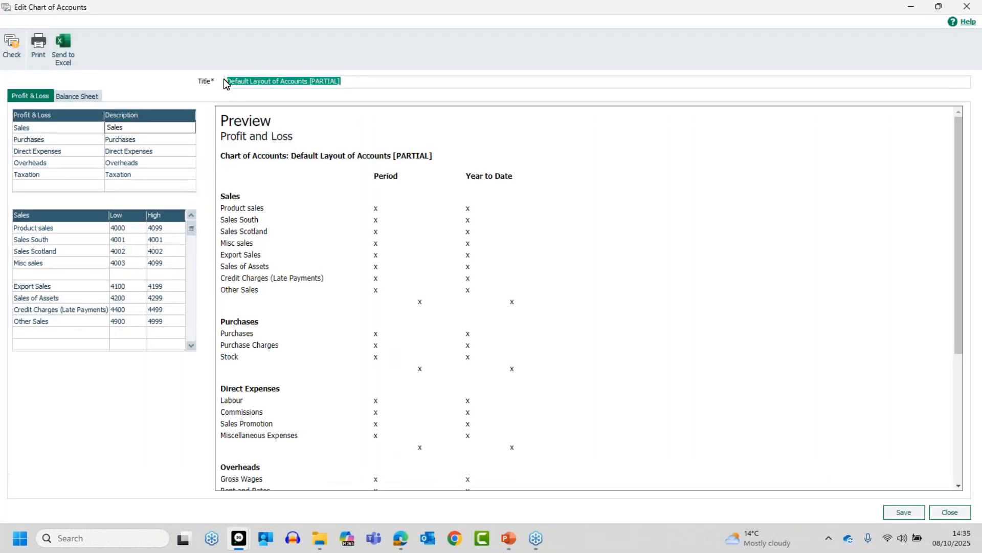
{"action": "left_click", "coordinate": [349, 81]}
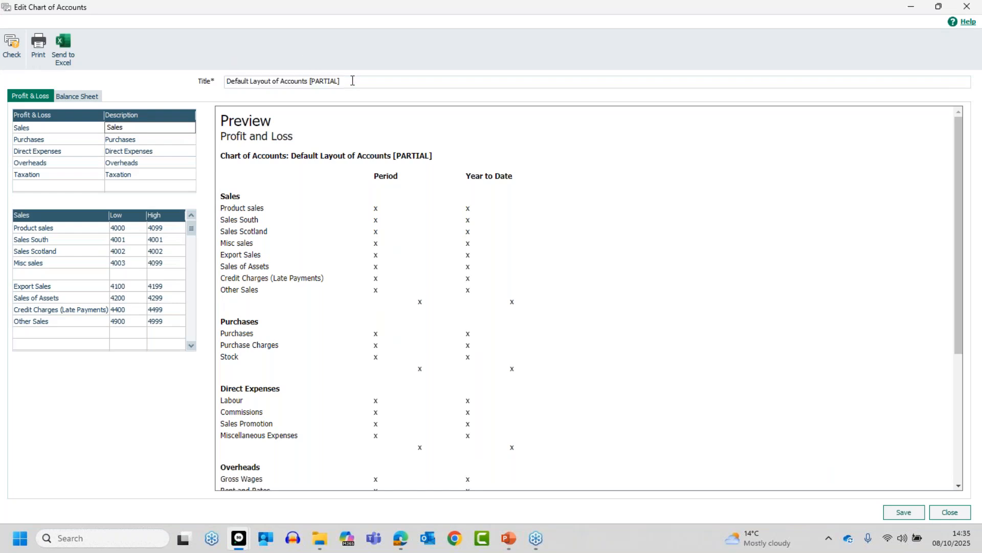
{"action": "key", "text": "BackSpace"}
{"action": "key", "text": "BackSpace"}
{"action": "key", "text": "BackSpace"}
{"action": "key", "text": "BackSpace"}
{"action": "key", "text": "BackSpace"}
{"action": "key", "text": "BackSpace"}
{"action": "key", "text": "BackSpace"}
{"action": "key", "text": "BackSpace"}
{"action": "key", "text": "BackSpace"}
{"action": "left_click", "coordinate": [901, 512]}
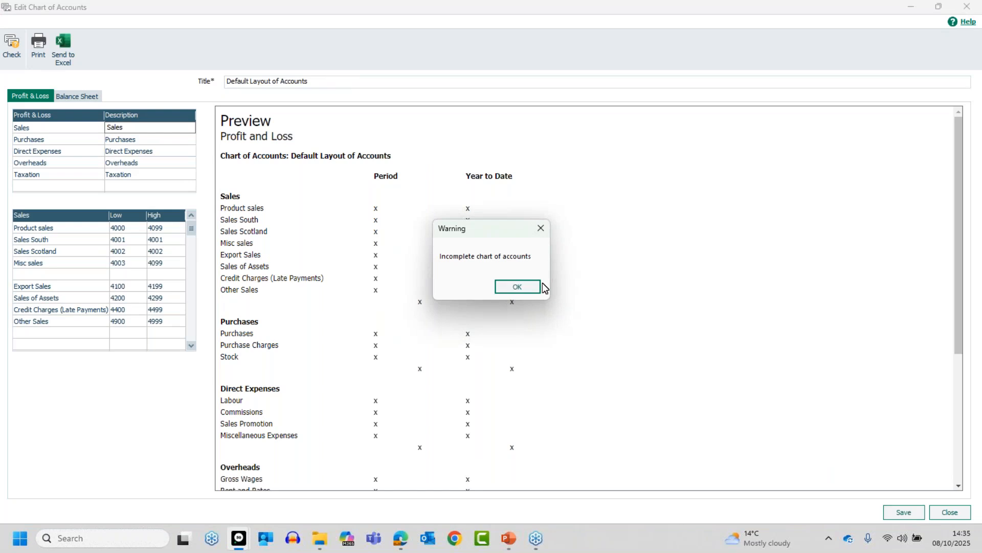
{"action": "left_click", "coordinate": [521, 284]}
{"action": "left_click", "coordinate": [551, 293]}
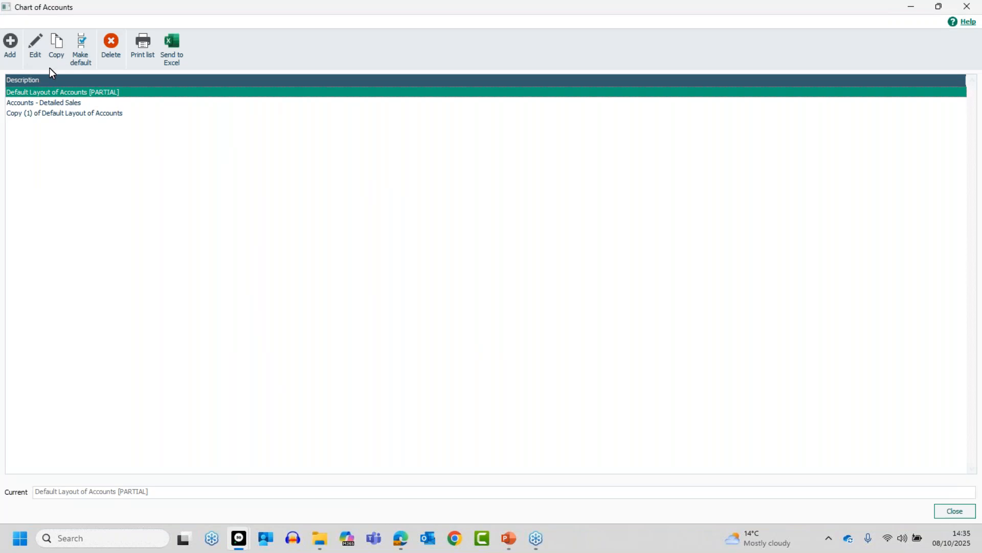
- Reopen the layout and delete the Sales South, Sales Scotland and Misc sales rows
{"action": "left_click", "coordinate": [35, 45]}
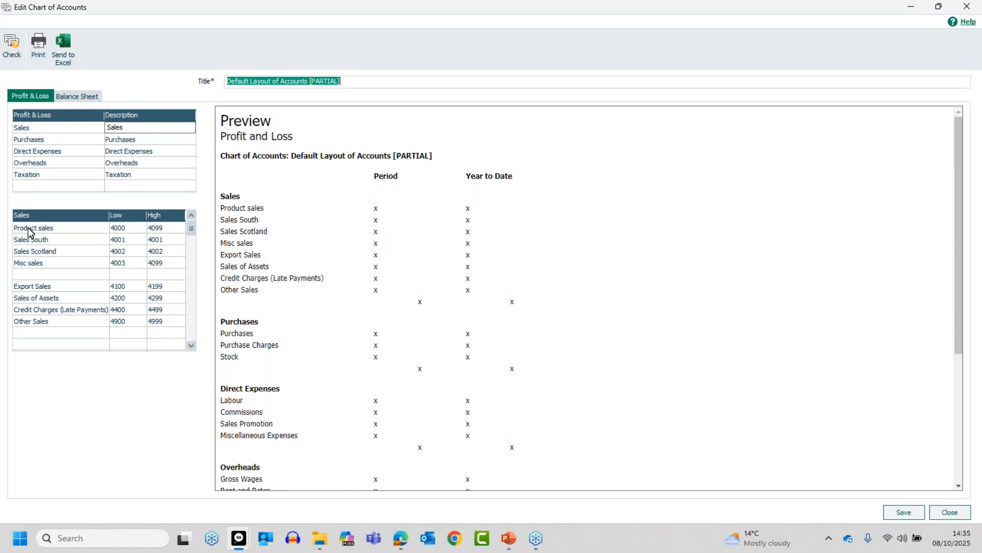
{"action": "left_click", "coordinate": [73, 244]}
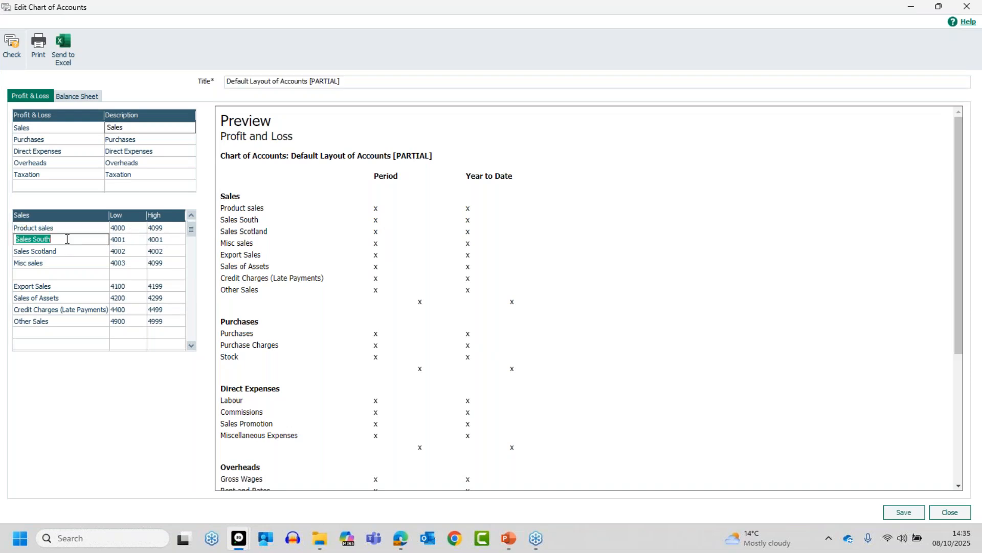
{"action": "key", "text": "F8"}
{"action": "key", "text": "F8"}
{"action": "key", "text": "F8"}
{"action": "key", "text": "F8"}
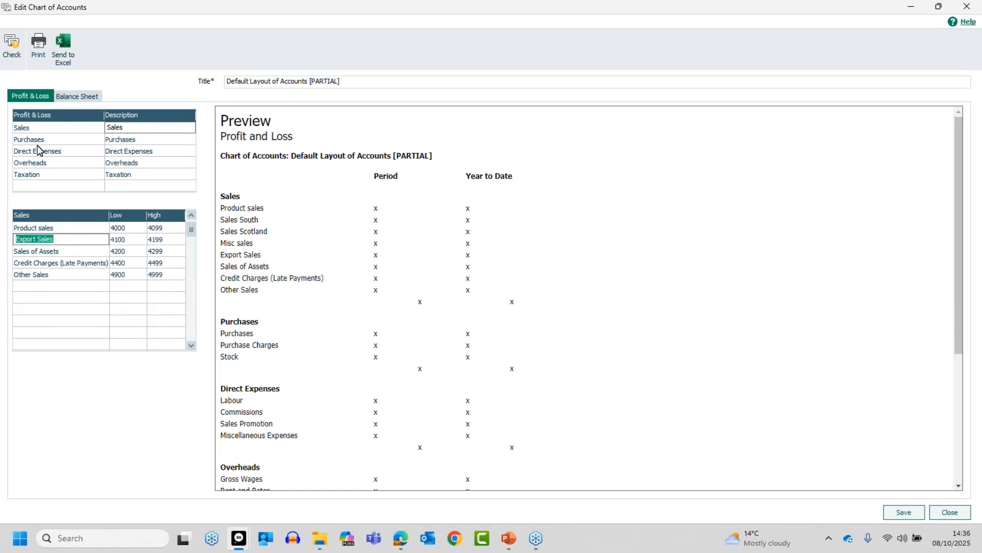
- Check the edited chart, saving first, and confirm no errors are found
{"action": "left_click", "coordinate": [21, 48]}
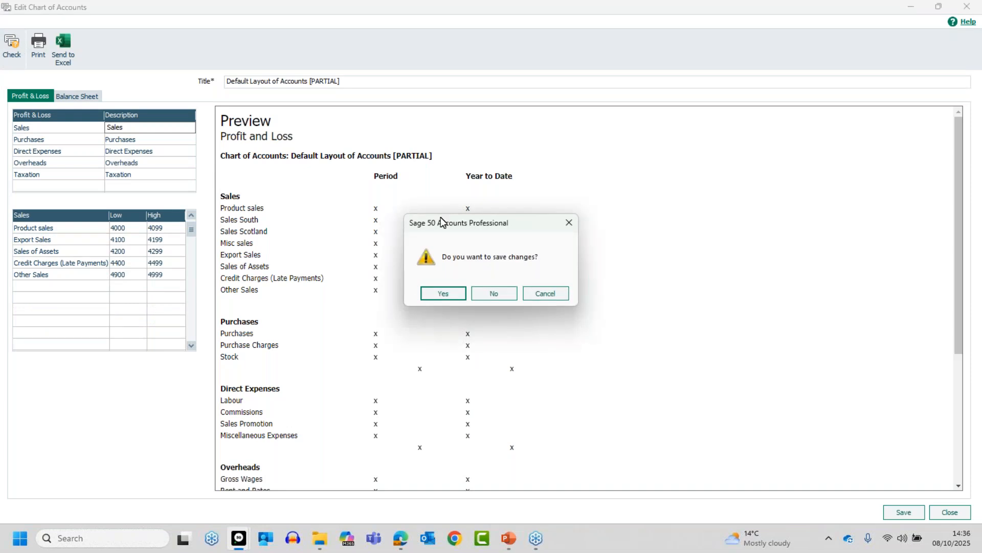
{"action": "left_click", "coordinate": [452, 287]}
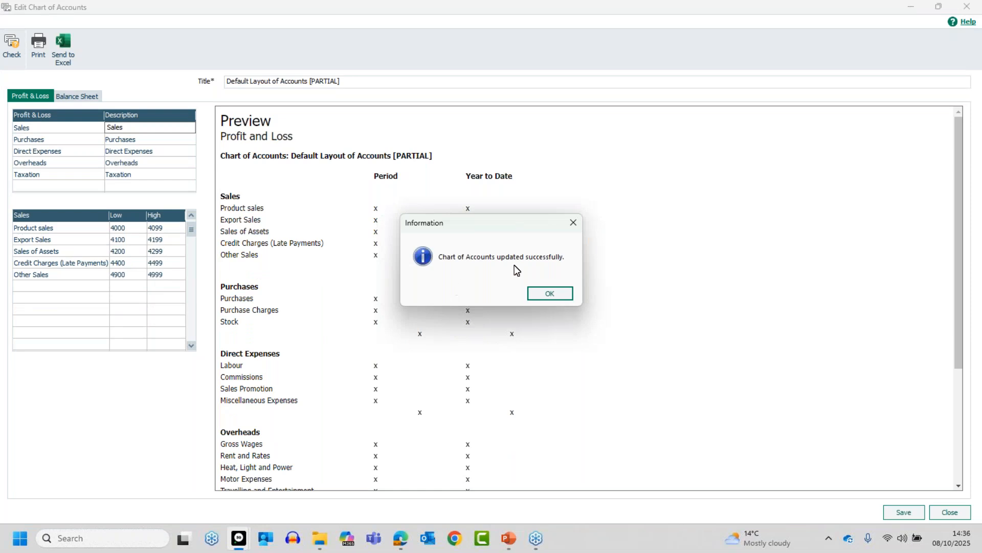
{"action": "left_click", "coordinate": [545, 293]}
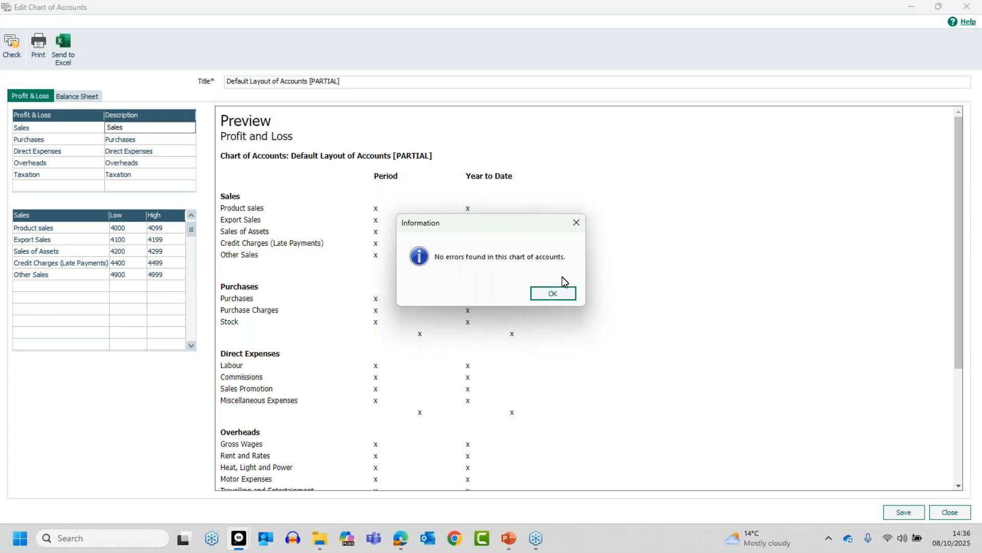
{"action": "left_click", "coordinate": [558, 293]}
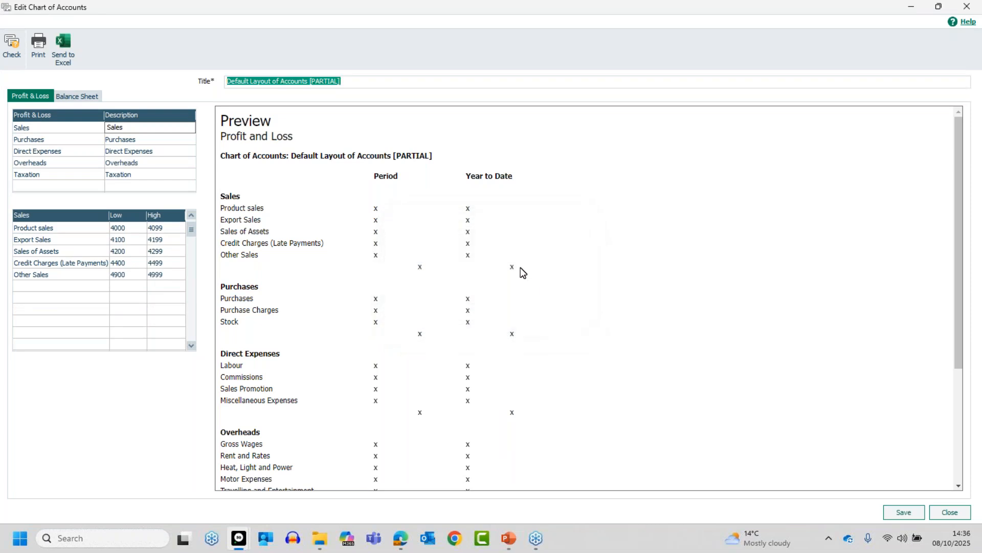
- Save and close the layout, then reopen Default Layout of Accounts on its Balance Sheet
{"action": "left_click", "coordinate": [910, 512]}
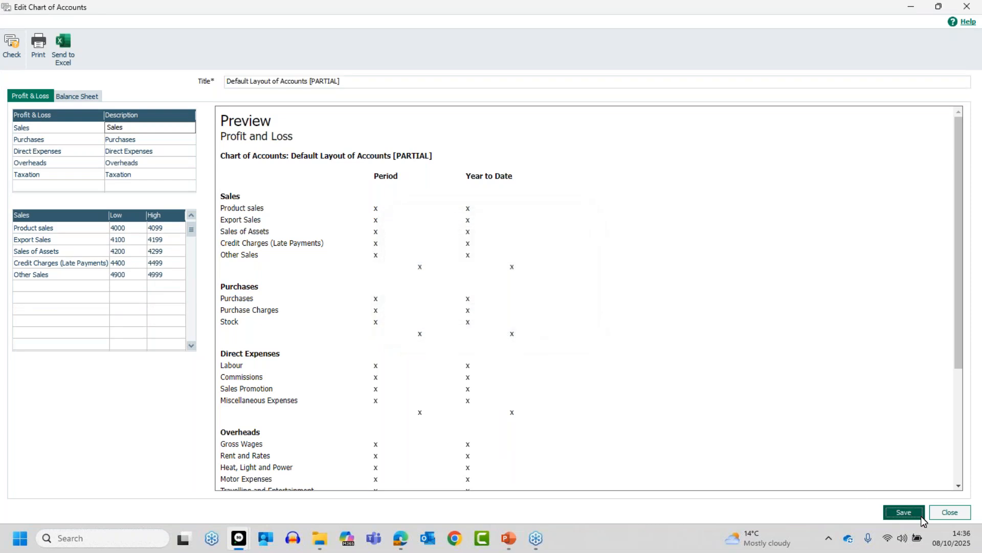
{"action": "left_click", "coordinate": [944, 511]}
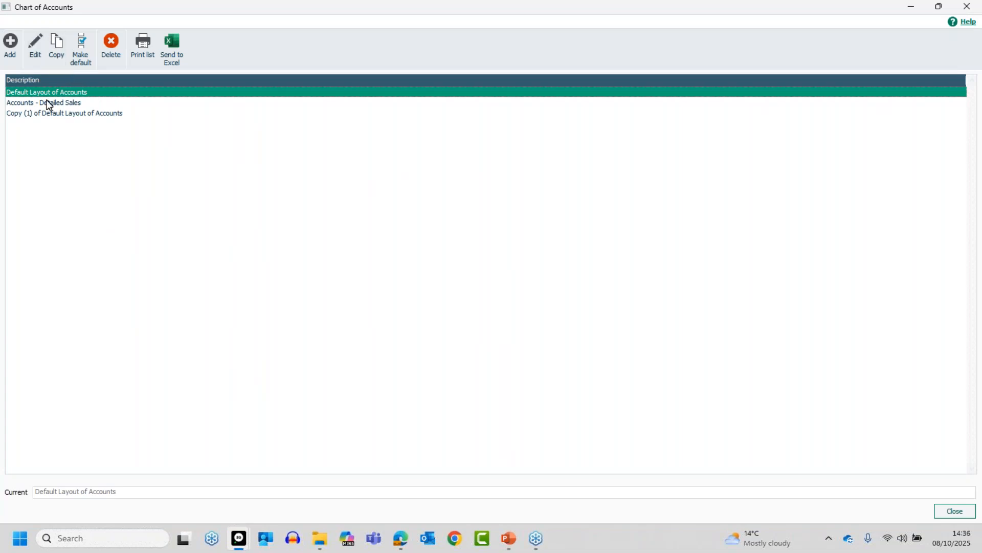
{"action": "left_click", "coordinate": [34, 42]}
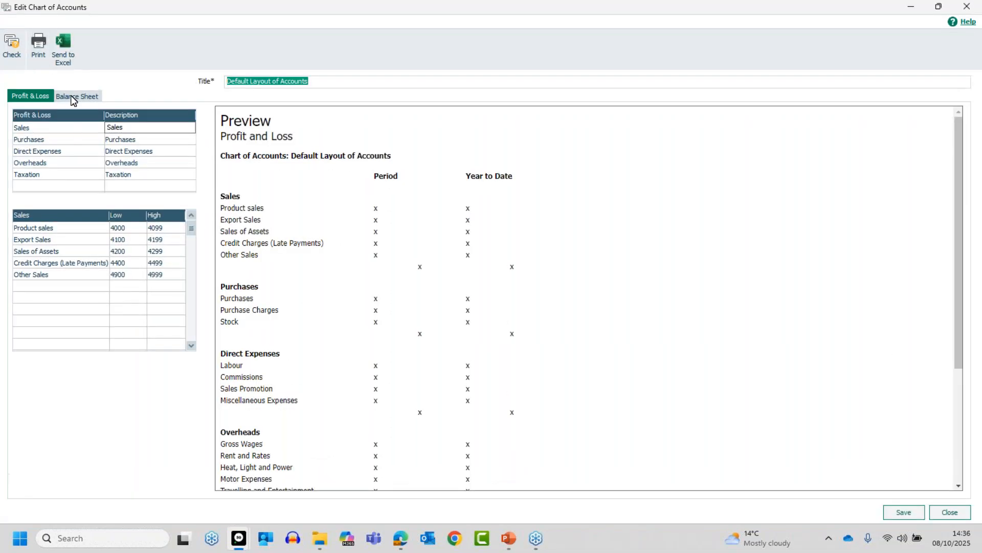
{"action": "left_click", "coordinate": [73, 98]}
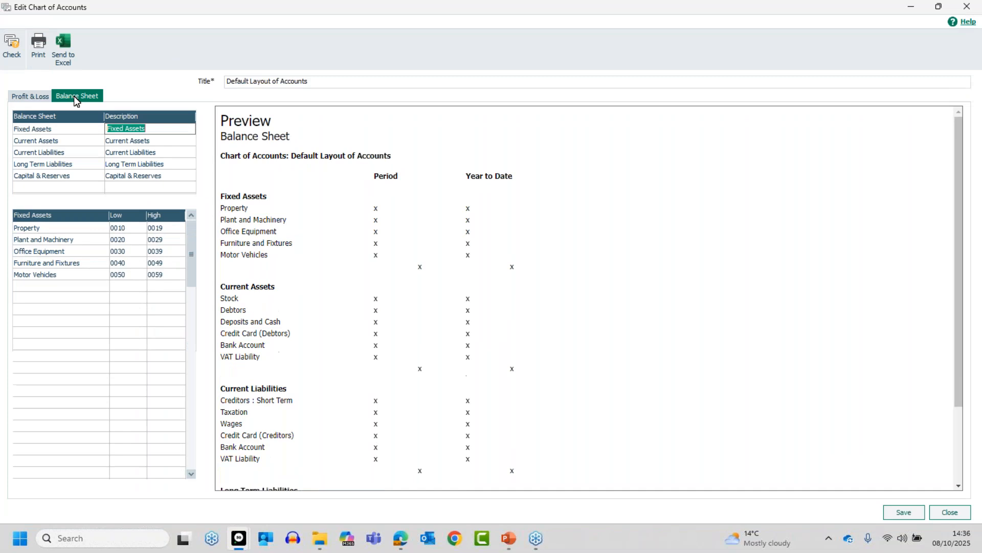
- Show Current Liabilities ranges, listing floating Bank Account 1200–1209 and VAT Liability 2200–2209
{"action": "left_click", "coordinate": [51, 141]}
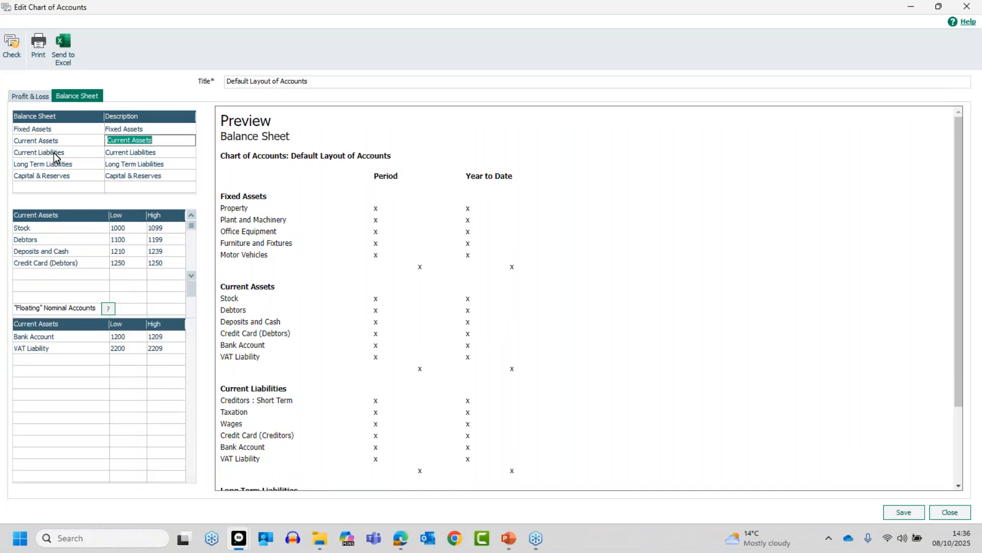
{"action": "left_click", "coordinate": [54, 152]}
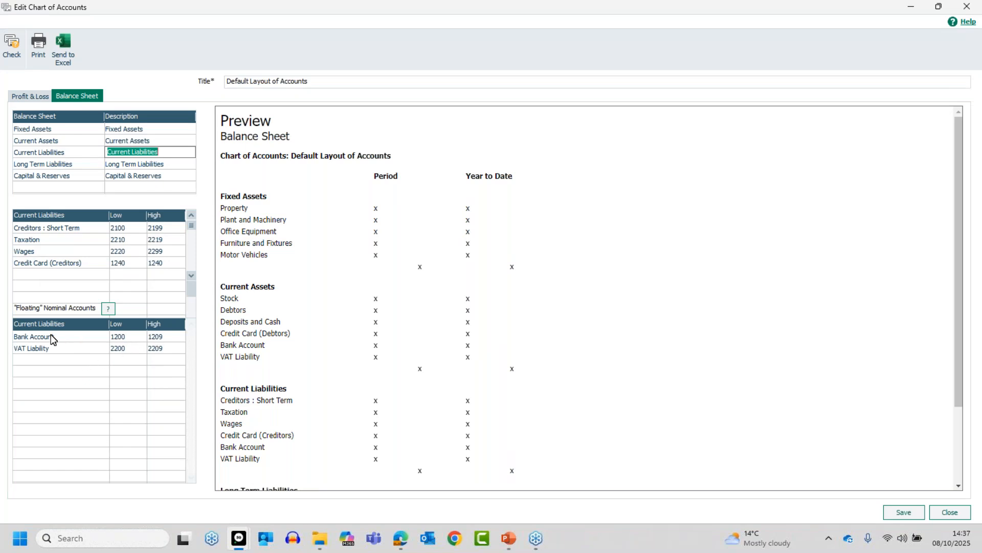
- Set the floating Bank Account high to 1200 without copying it to Current Assets
{"action": "left_click", "coordinate": [170, 339]}
{"action": "type", "text": "12"}
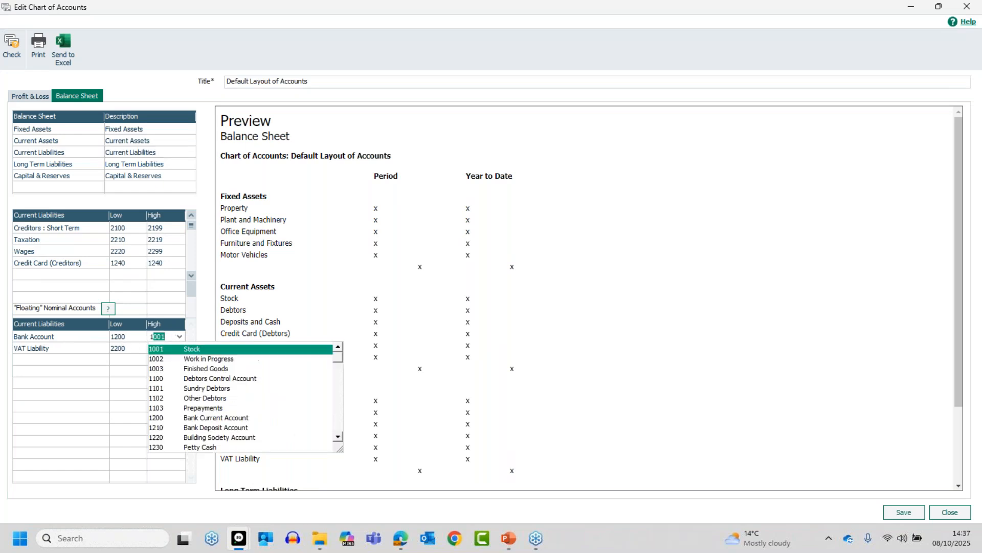
{"action": "type", "text": "00"}
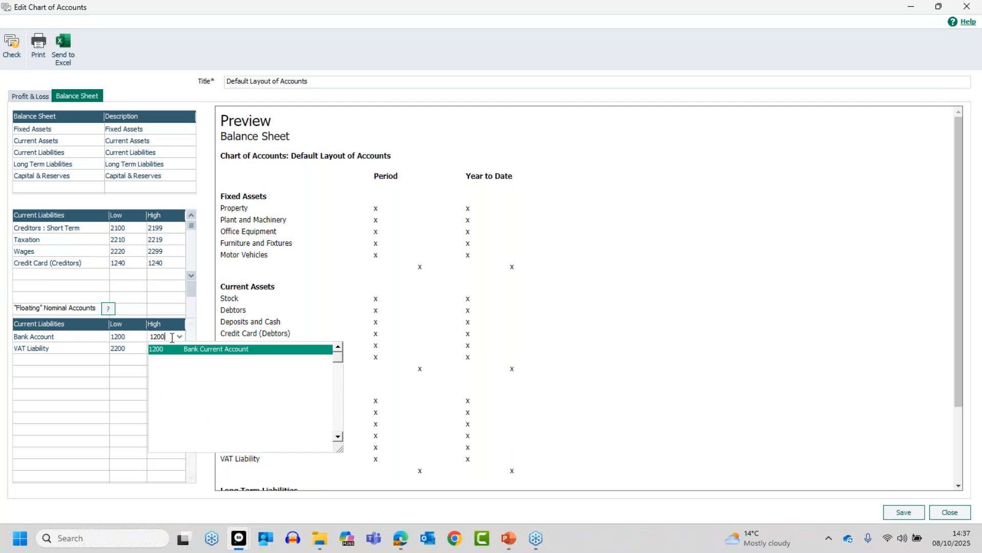
{"action": "key", "text": "Tab"}
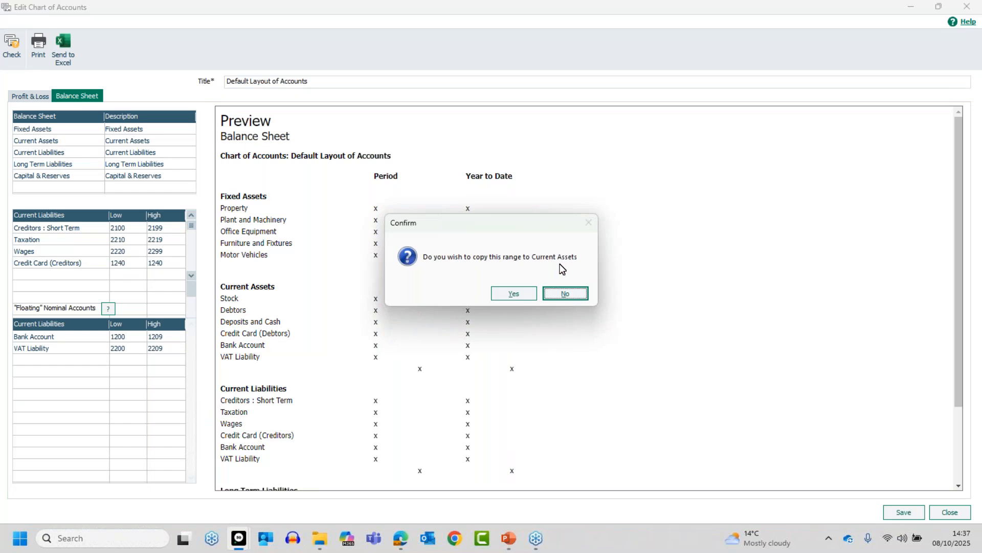
{"action": "left_click", "coordinate": [562, 293]}
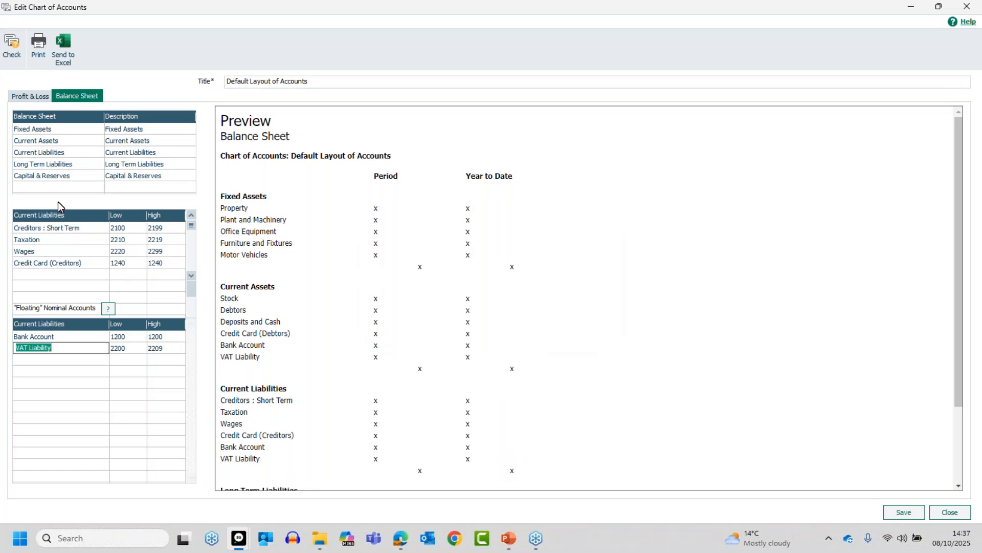
{"action": "left_click", "coordinate": [52, 151]}
{"action": "left_click", "coordinate": [26, 141]}
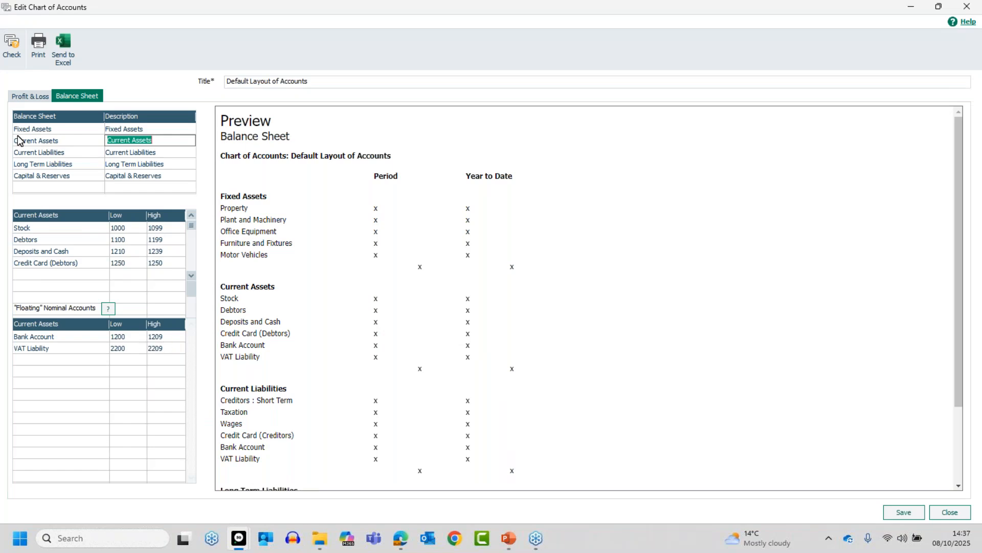
- Save the chart and run the check, confirming no errors are found
{"action": "left_click", "coordinate": [9, 50]}
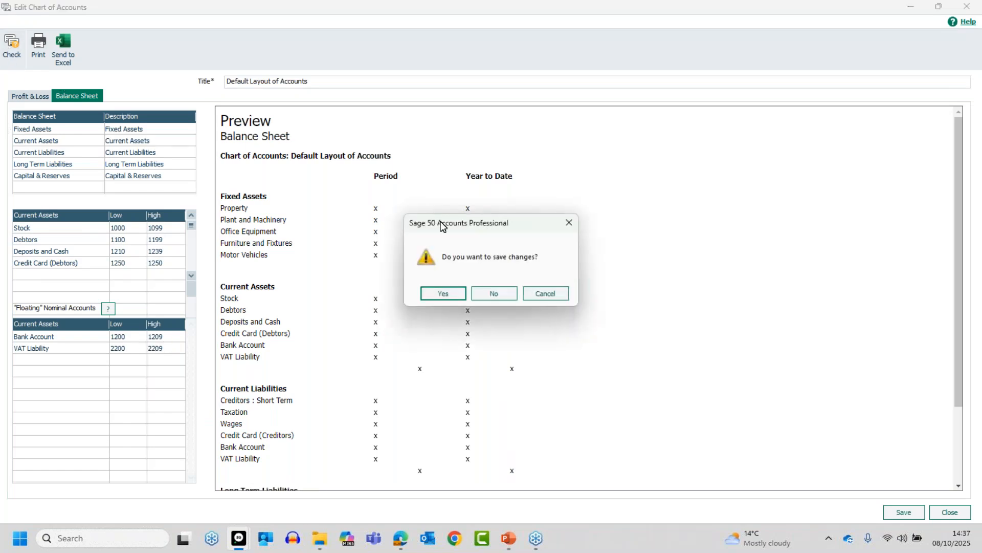
{"action": "left_click", "coordinate": [458, 292]}
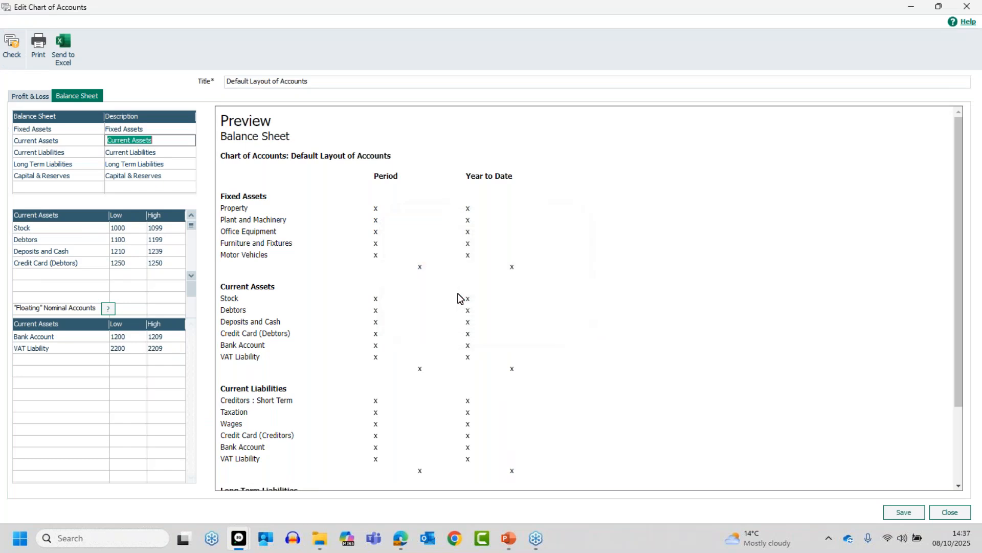
{"action": "left_click", "coordinate": [11, 45]}
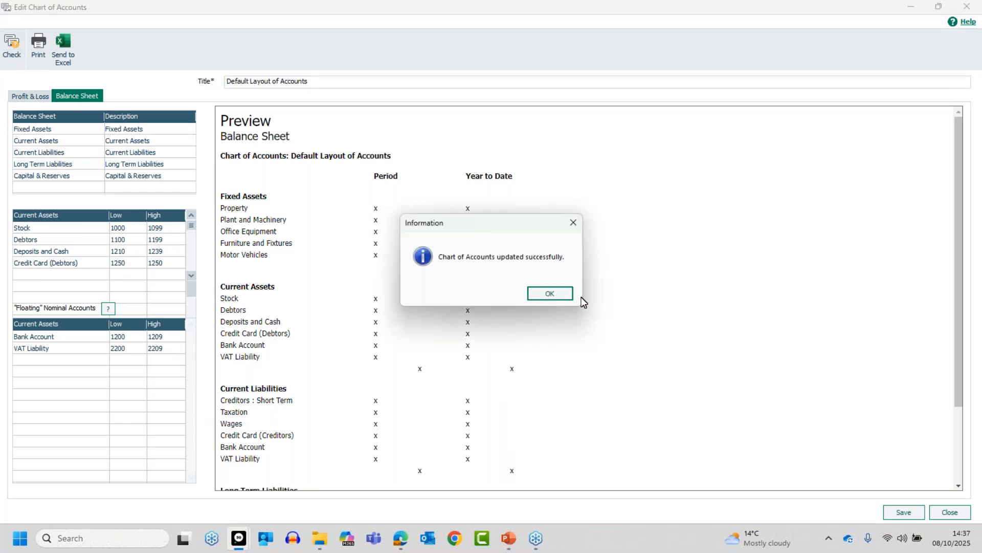
{"action": "left_click", "coordinate": [563, 294]}
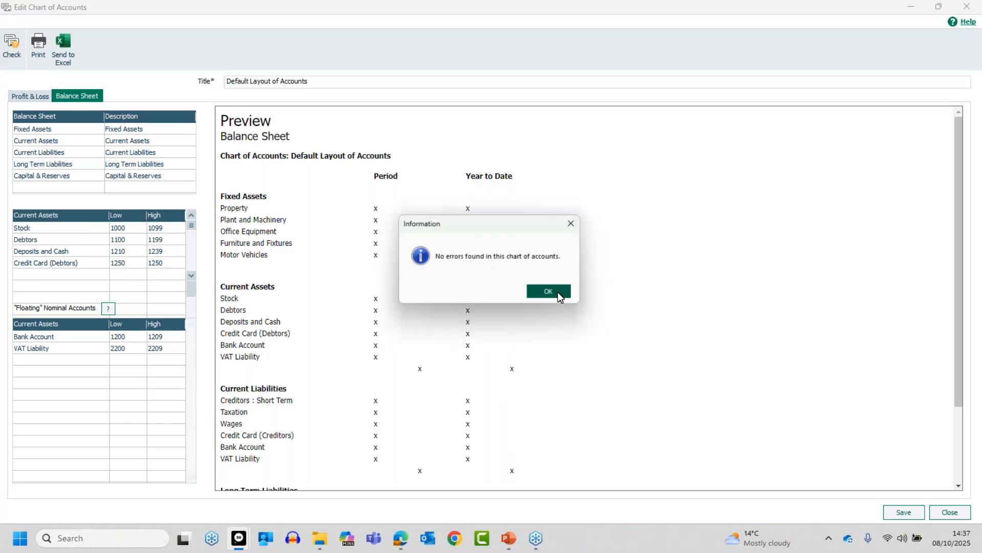
{"action": "left_click", "coordinate": [552, 293]}
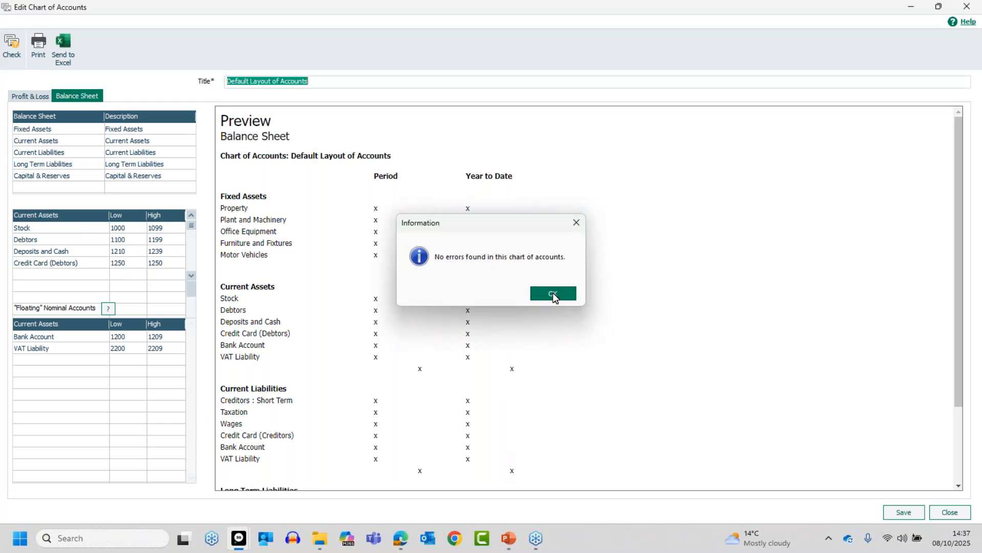
- Save and close the chart editor, then reopen Default Layout of Accounts for editing
{"action": "left_click", "coordinate": [911, 513]}
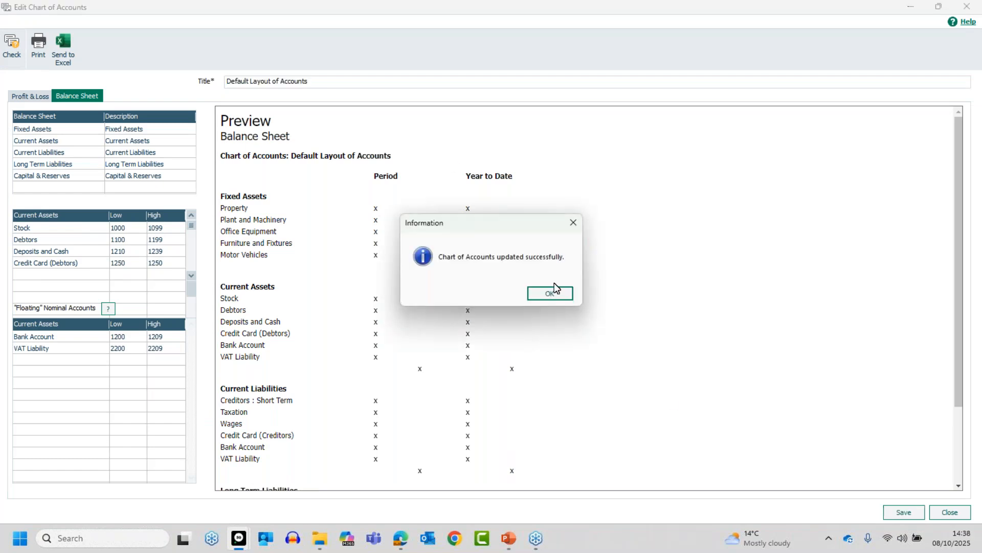
{"action": "left_click", "coordinate": [550, 293]}
{"action": "left_click", "coordinate": [950, 511]}
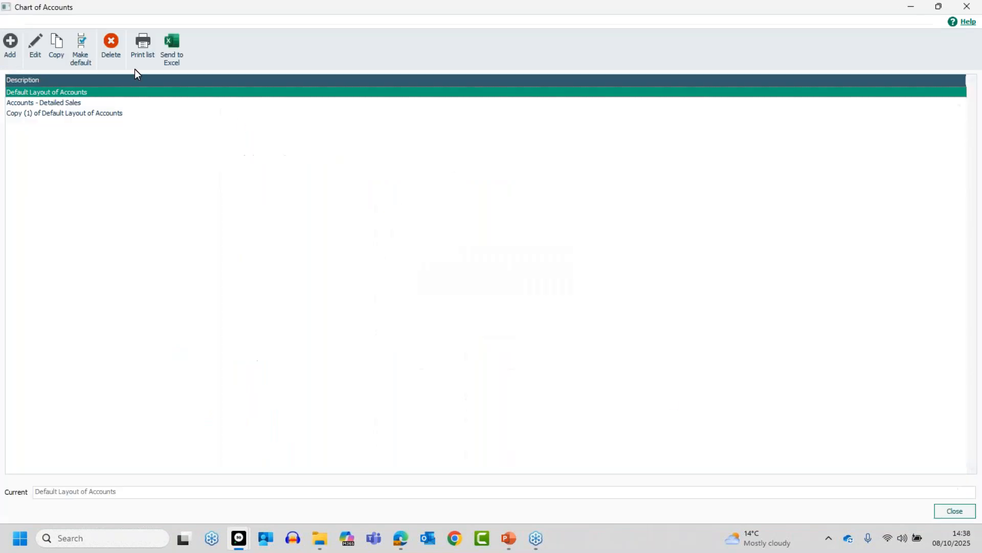
{"action": "left_click", "coordinate": [35, 46]}
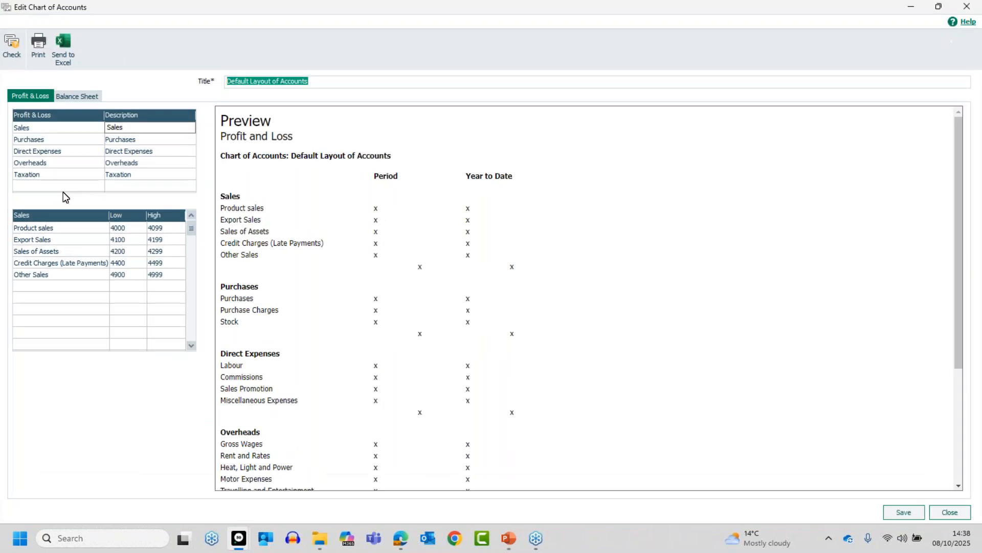
- Compare Balance Sheet Current Assets and Current Liabilities ranges, confirming Bank Account now 1200–1200
{"action": "left_click", "coordinate": [78, 97]}
{"action": "left_click", "coordinate": [73, 141]}
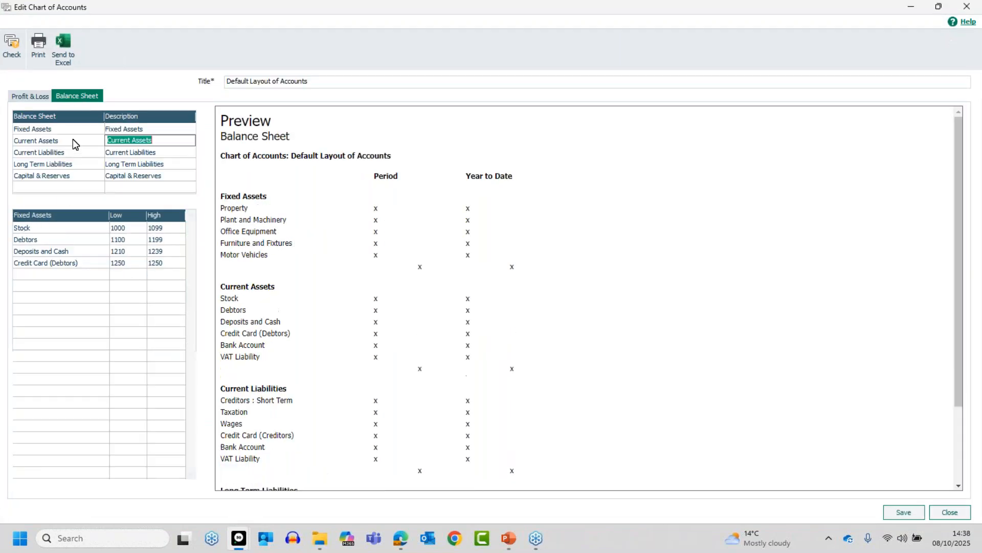
{"action": "left_click", "coordinate": [77, 156]}
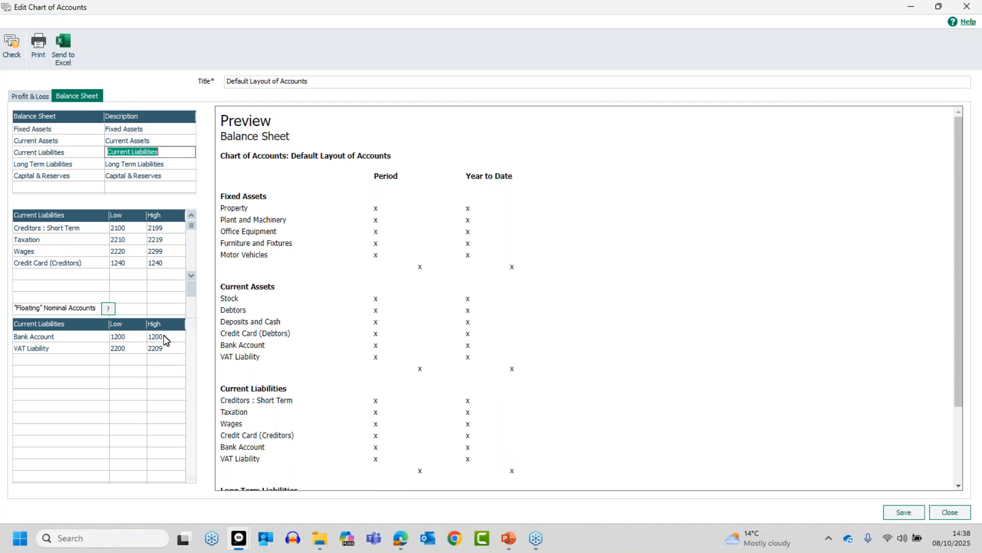
{"action": "left_click", "coordinate": [69, 141]}
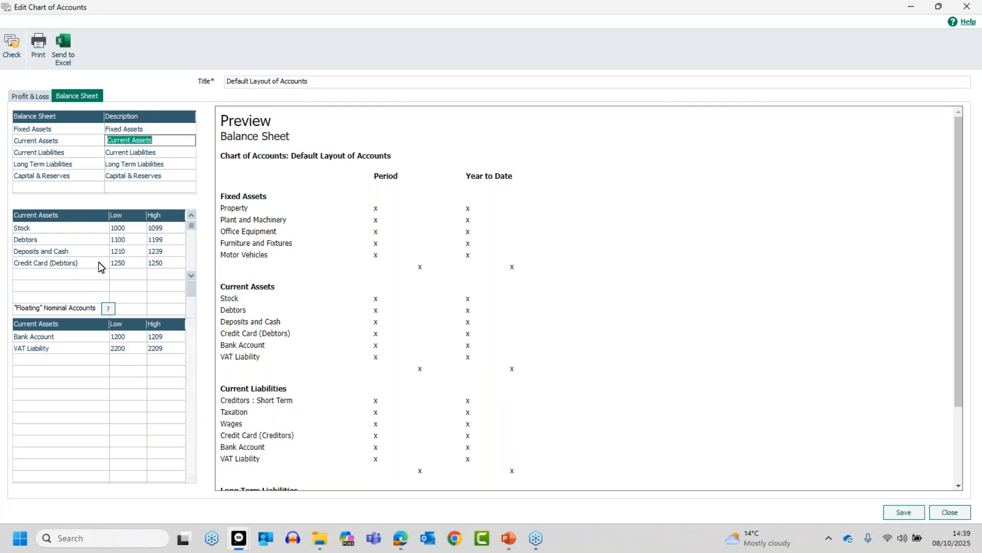
{"action": "left_click", "coordinate": [78, 153]}
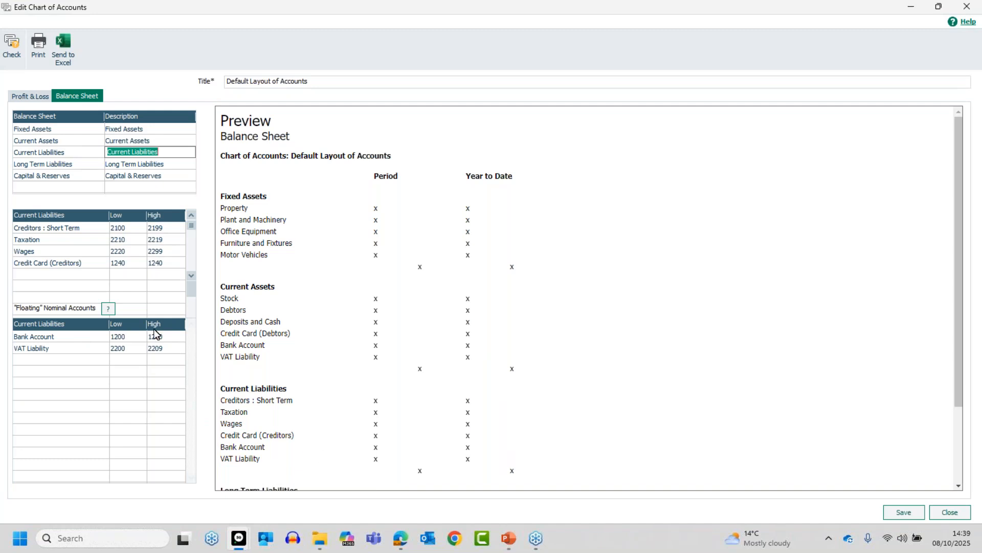
- Set the Current Liabilities Bank Account high limit back to 1209, copy the range to Current Assets, and review it there
{"action": "type", "text": "1209"}
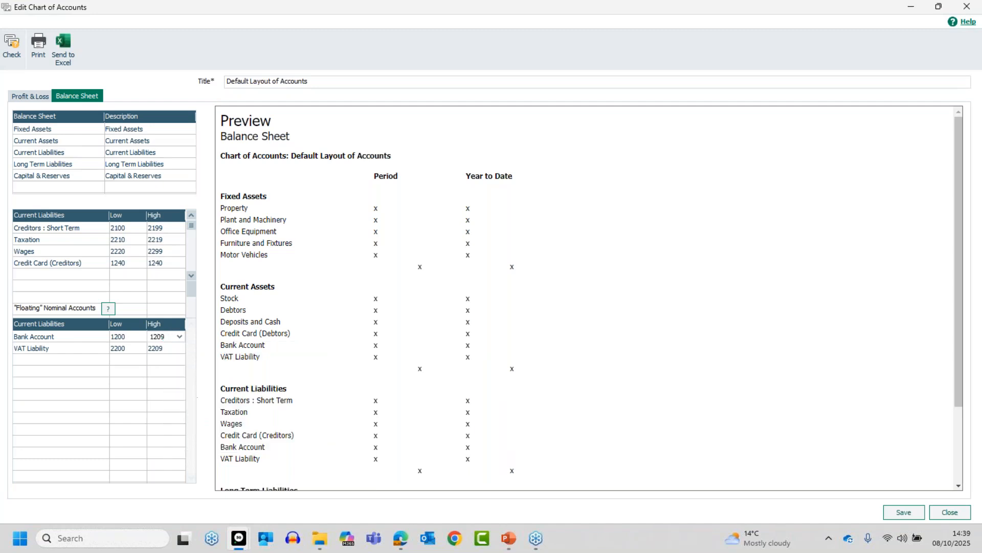
{"action": "key", "text": "Tab"}
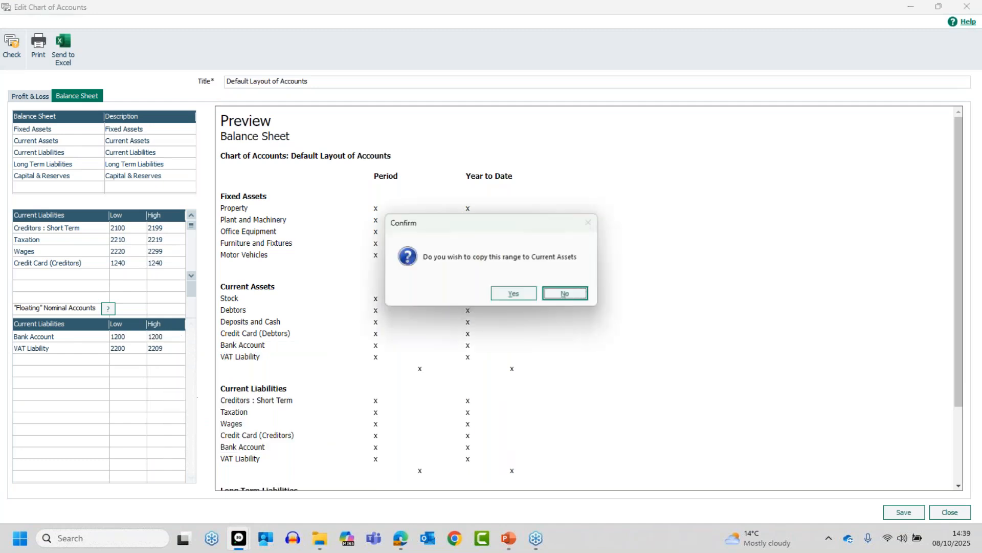
{"action": "left_click", "coordinate": [501, 292]}
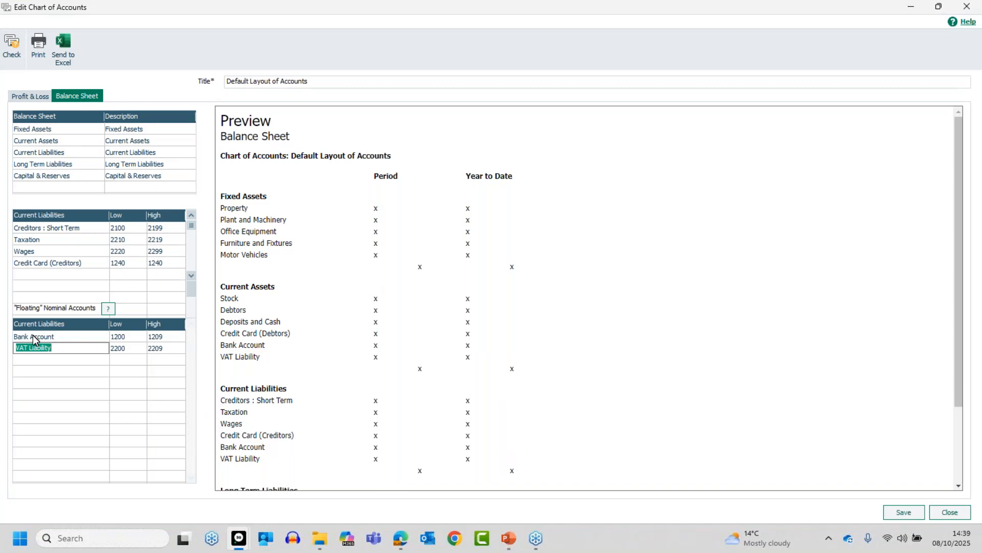
{"action": "left_click", "coordinate": [76, 140]}
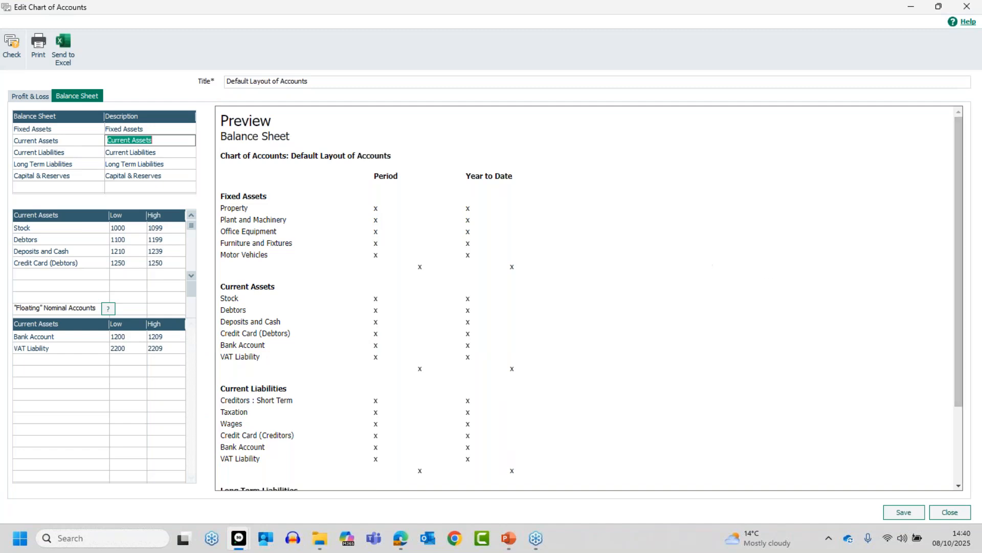
{"action": "key", "text": "alt+Tab"}
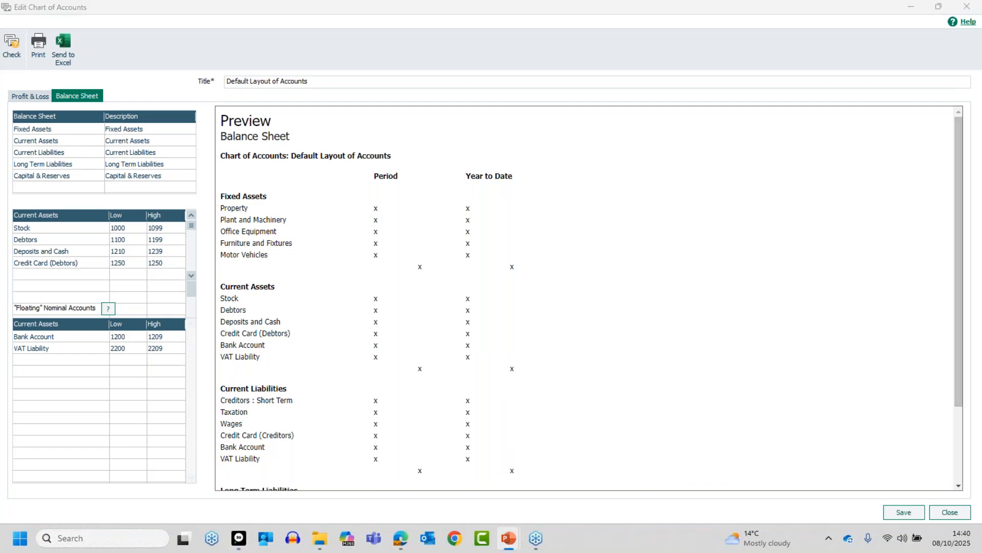